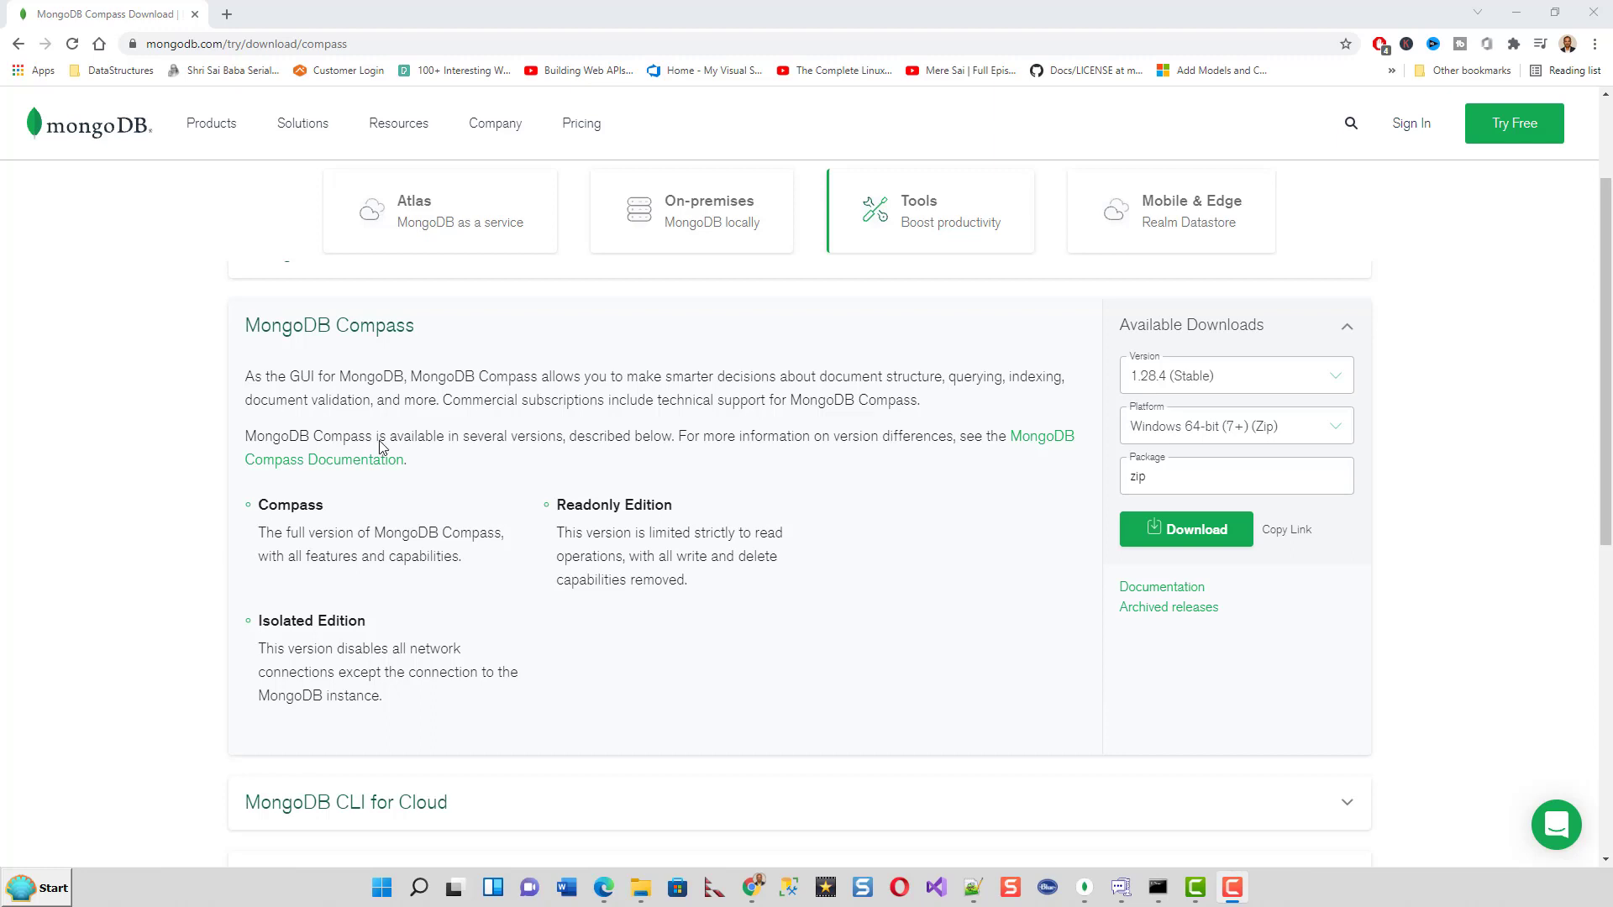
- Check the available platform packages for the MongoDB Compass 1.28.4 download
{"action": "left_click", "coordinate": [380, 48]}
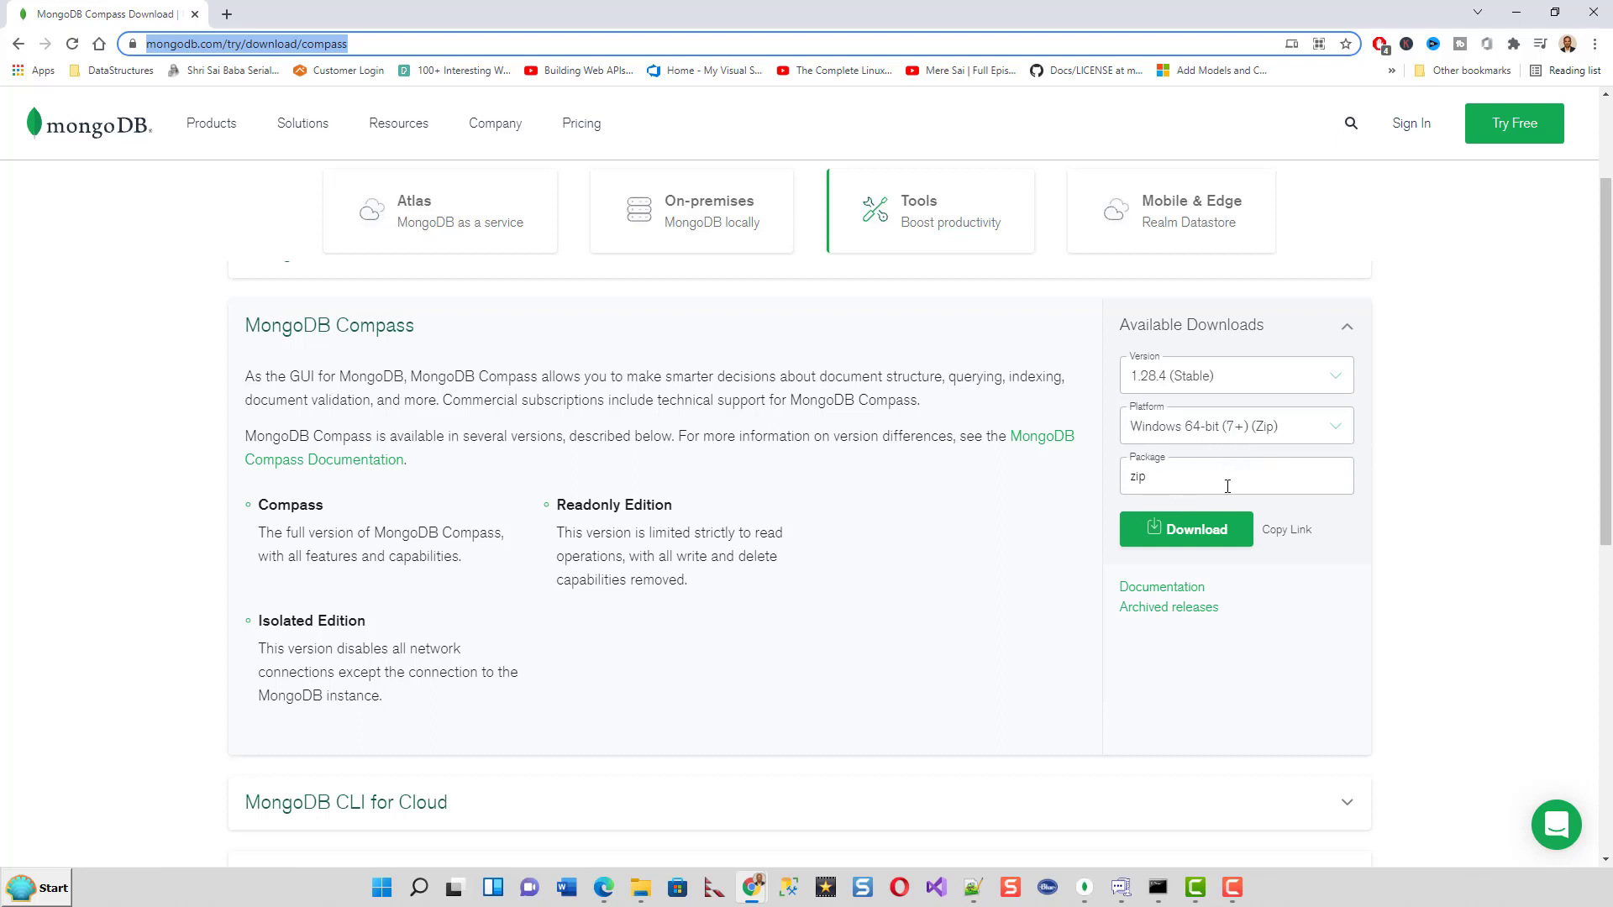
{"action": "left_click", "coordinate": [1336, 429]}
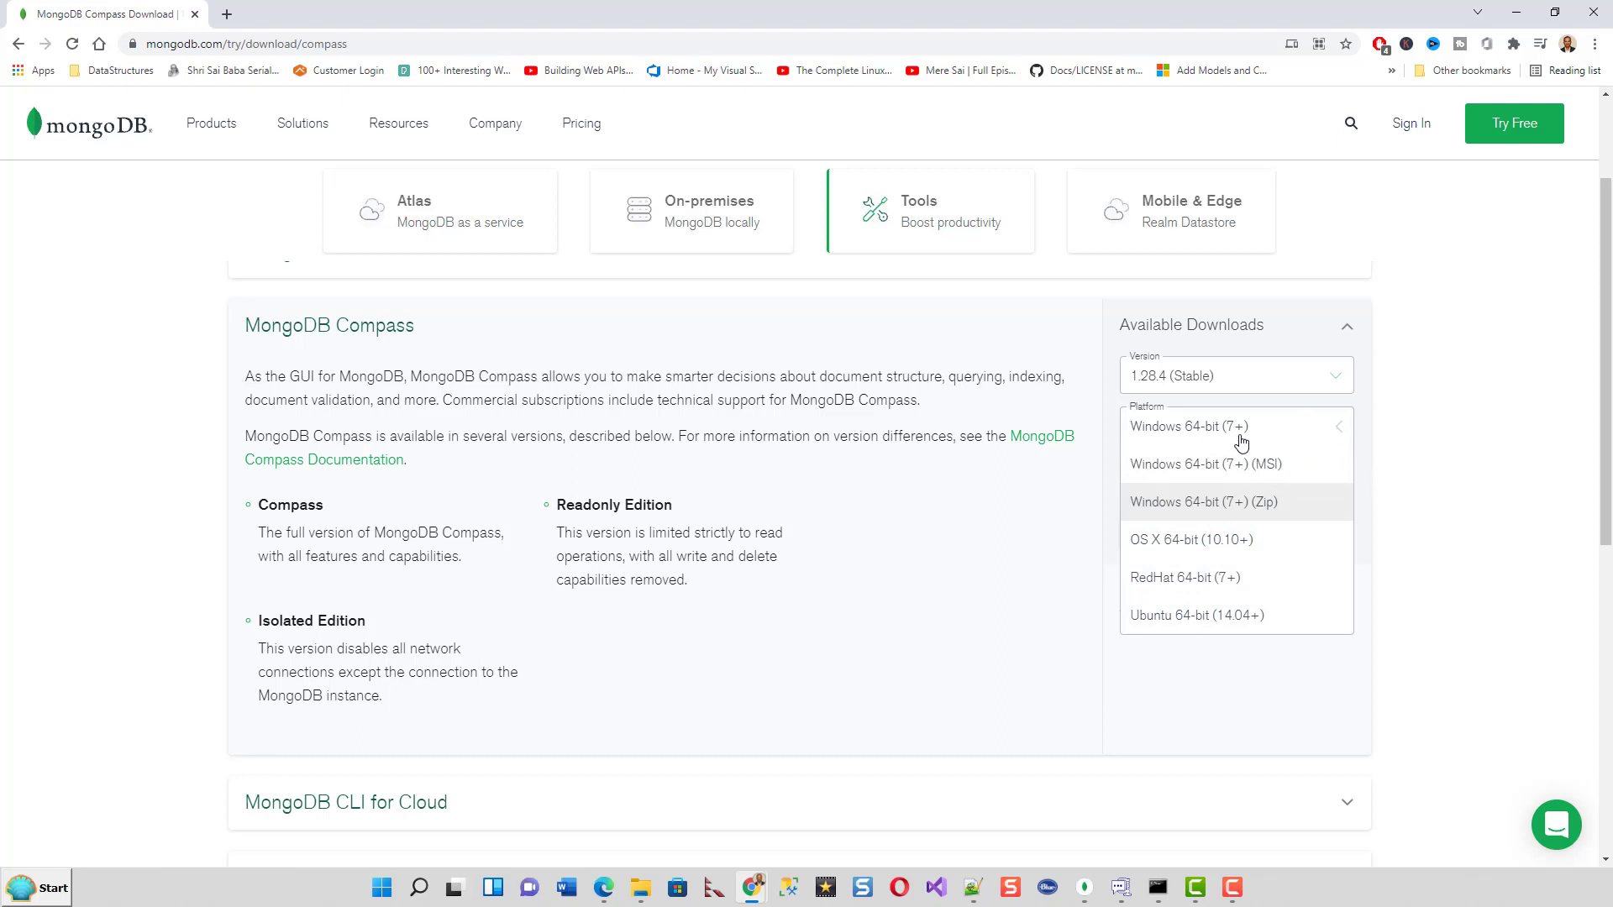
{"action": "left_click", "coordinate": [940, 606]}
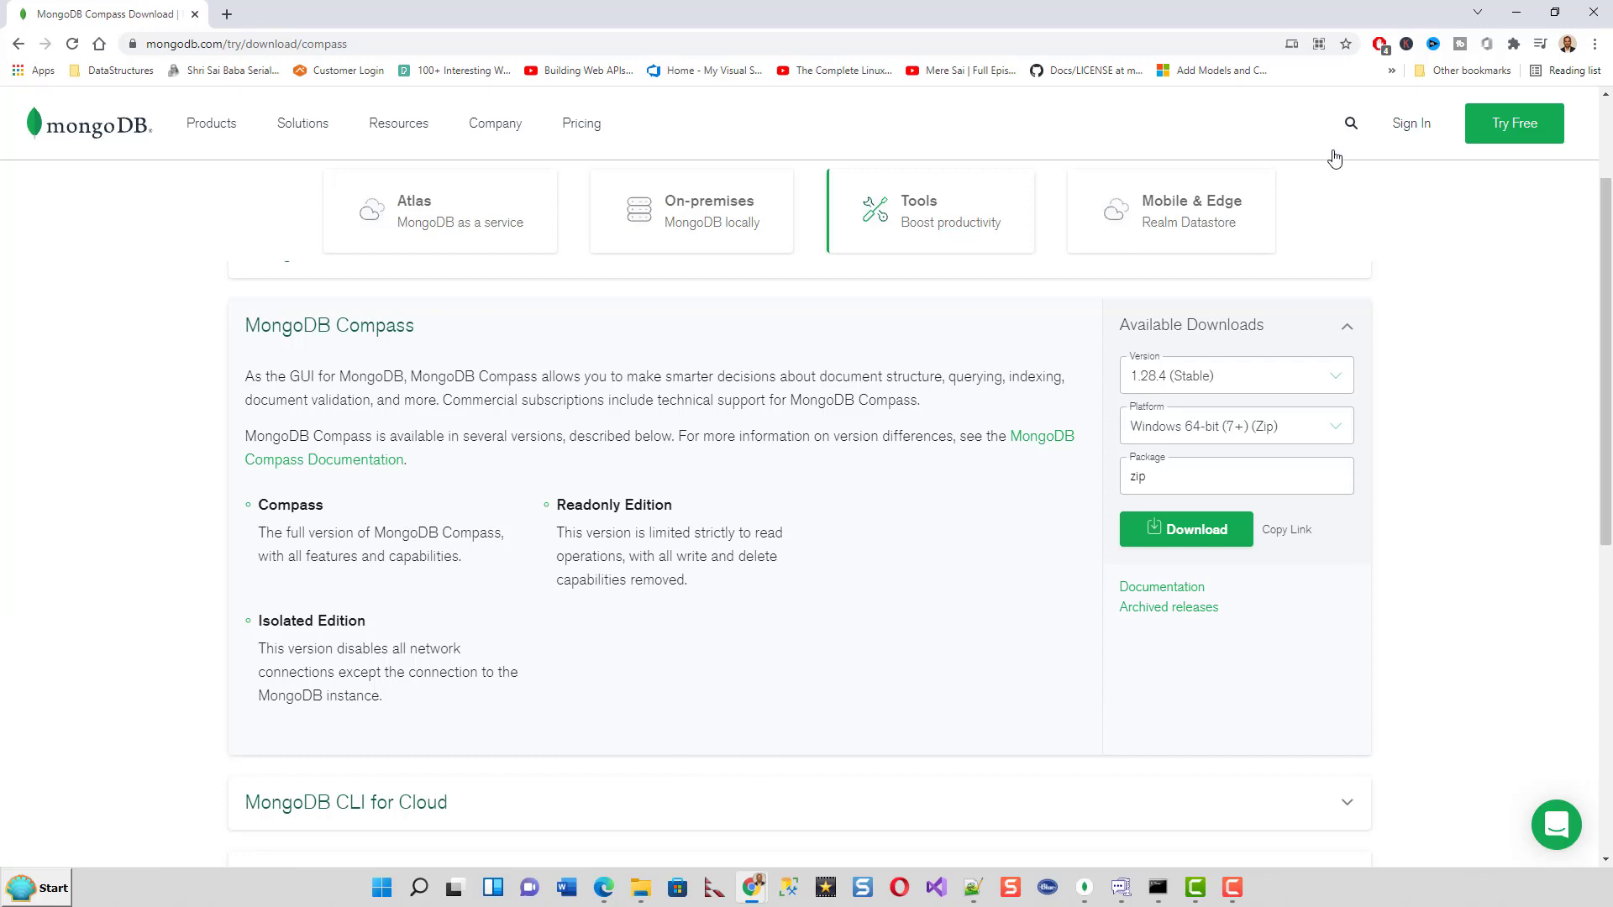
- Switch to File Explorer and open the extracted Compass folder in D:\MongoDB to find MongoDBCompass.exe
{"action": "left_click", "coordinate": [1516, 11]}
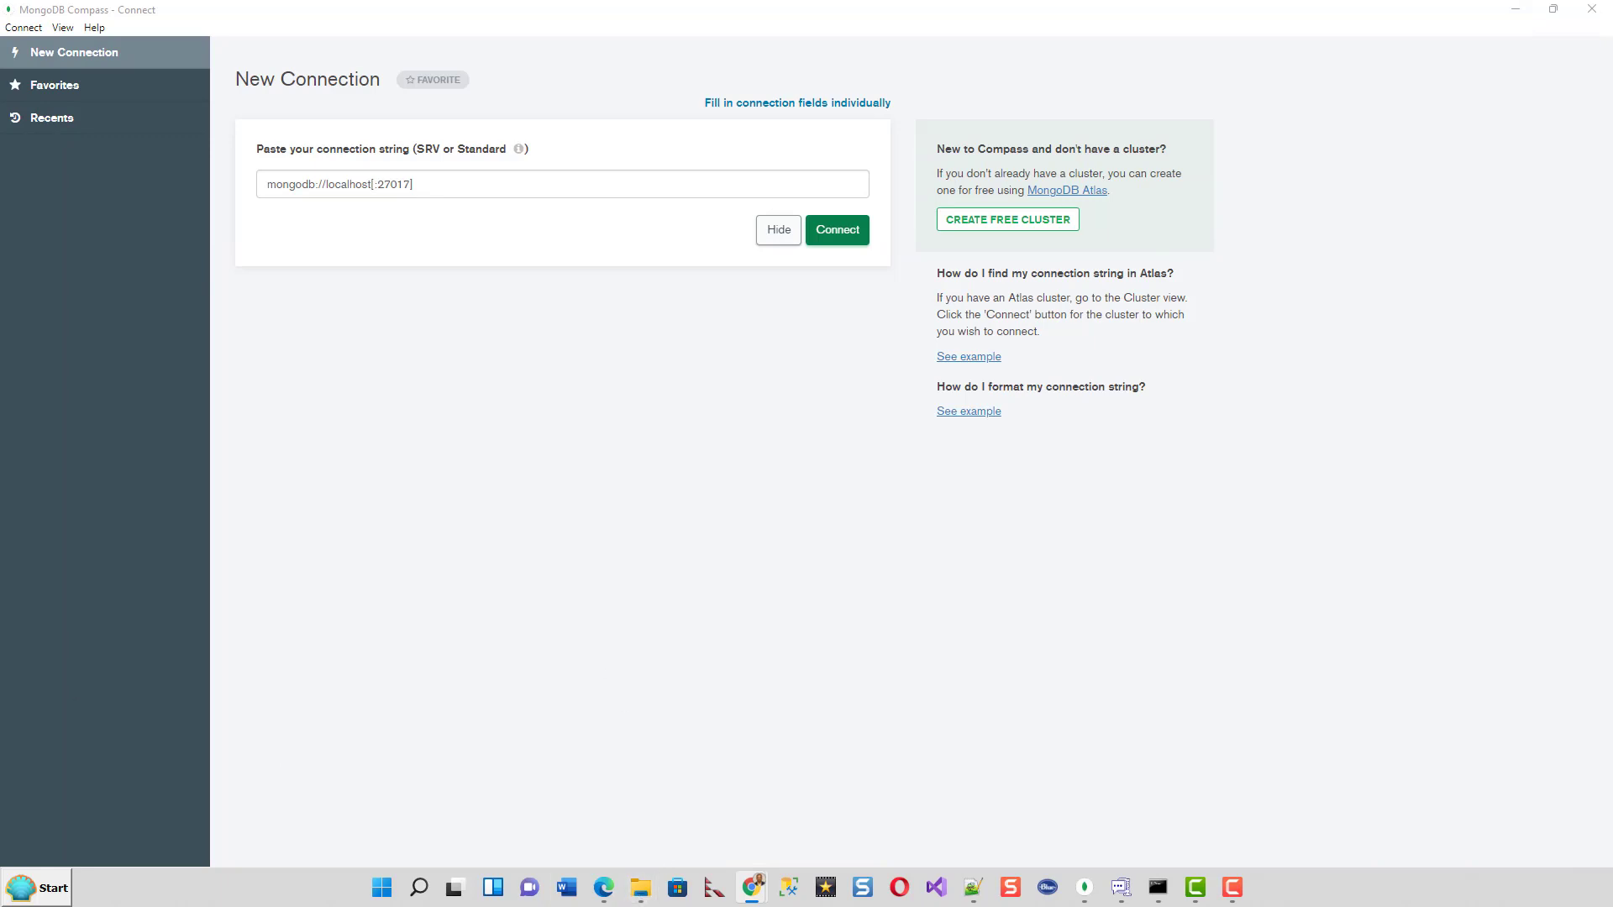
{"action": "key", "text": "alt+Tab"}
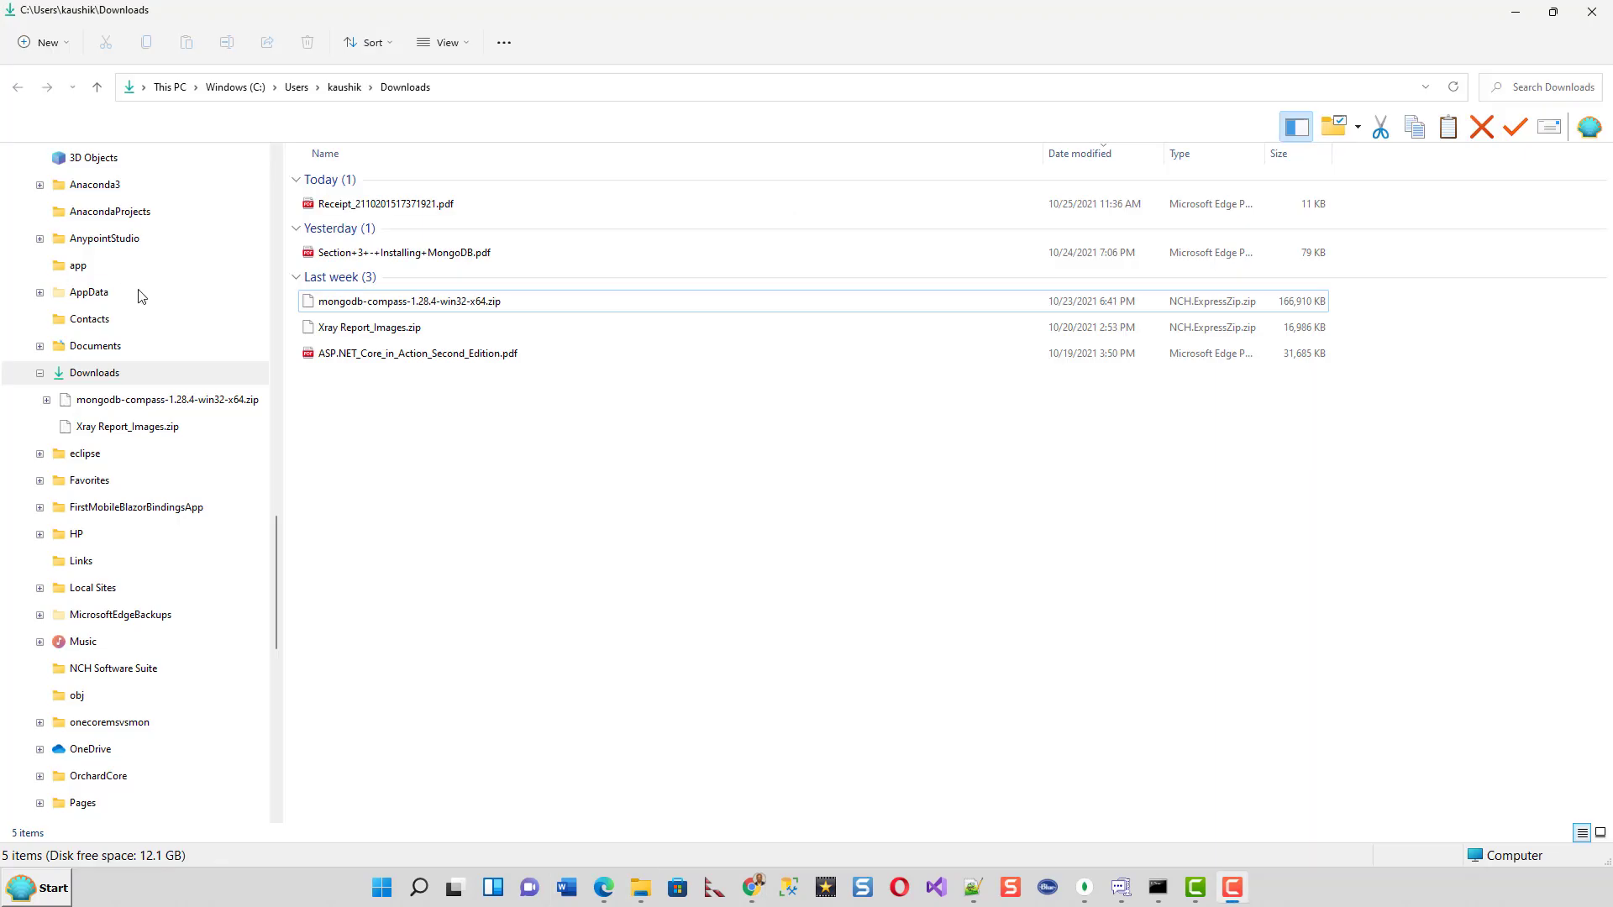
{"action": "double_click", "coordinate": [344, 307]}
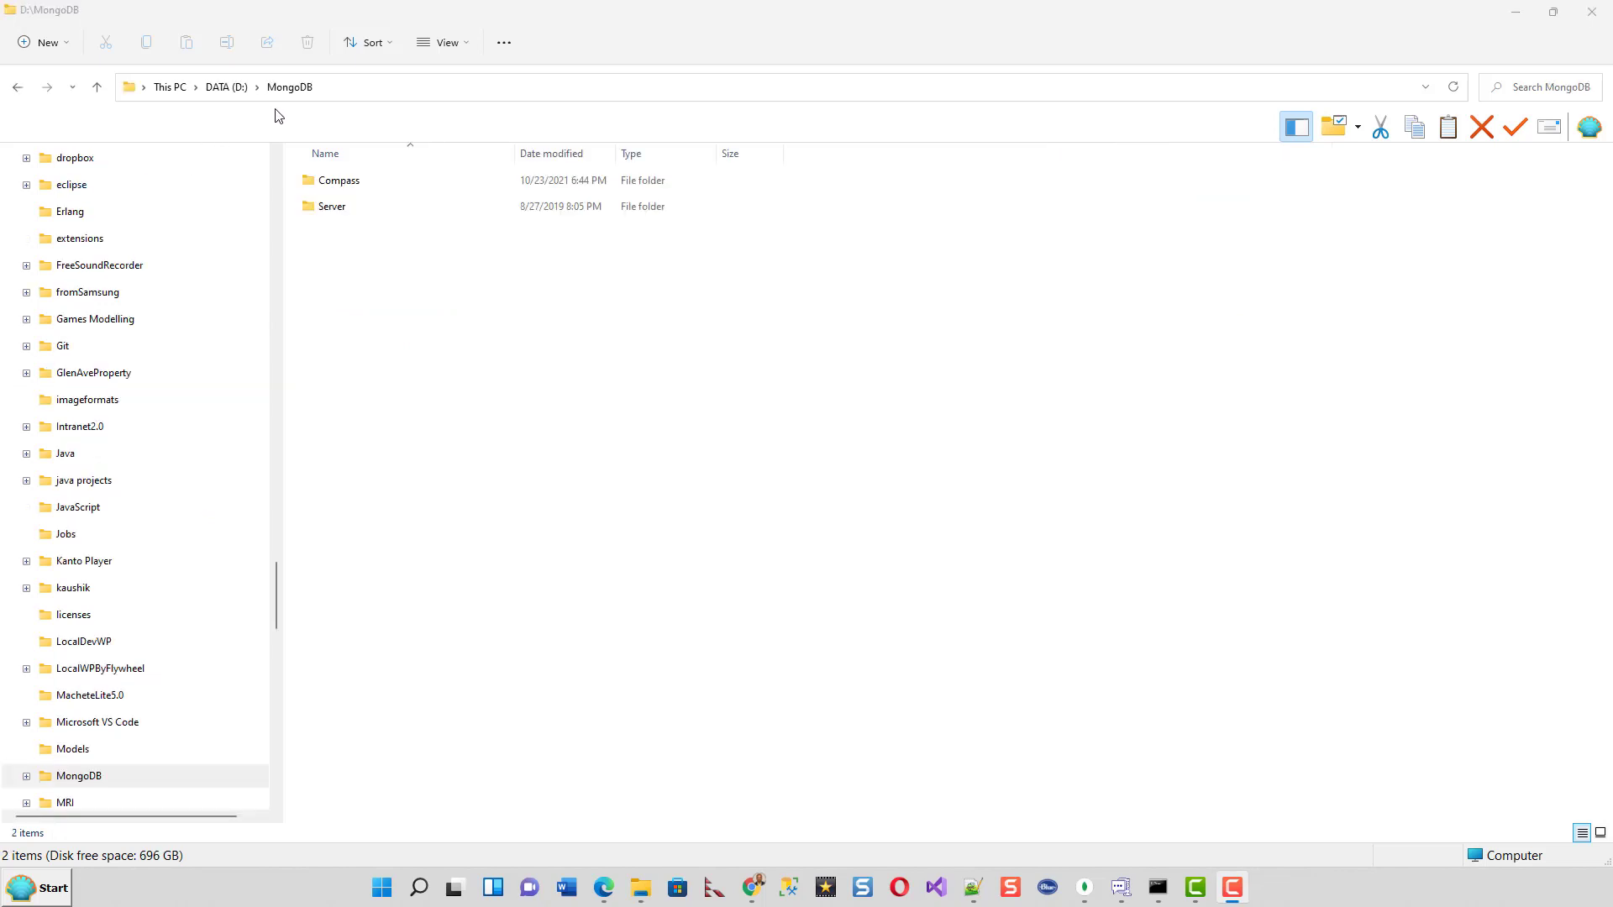
{"action": "left_click", "coordinate": [336, 182]}
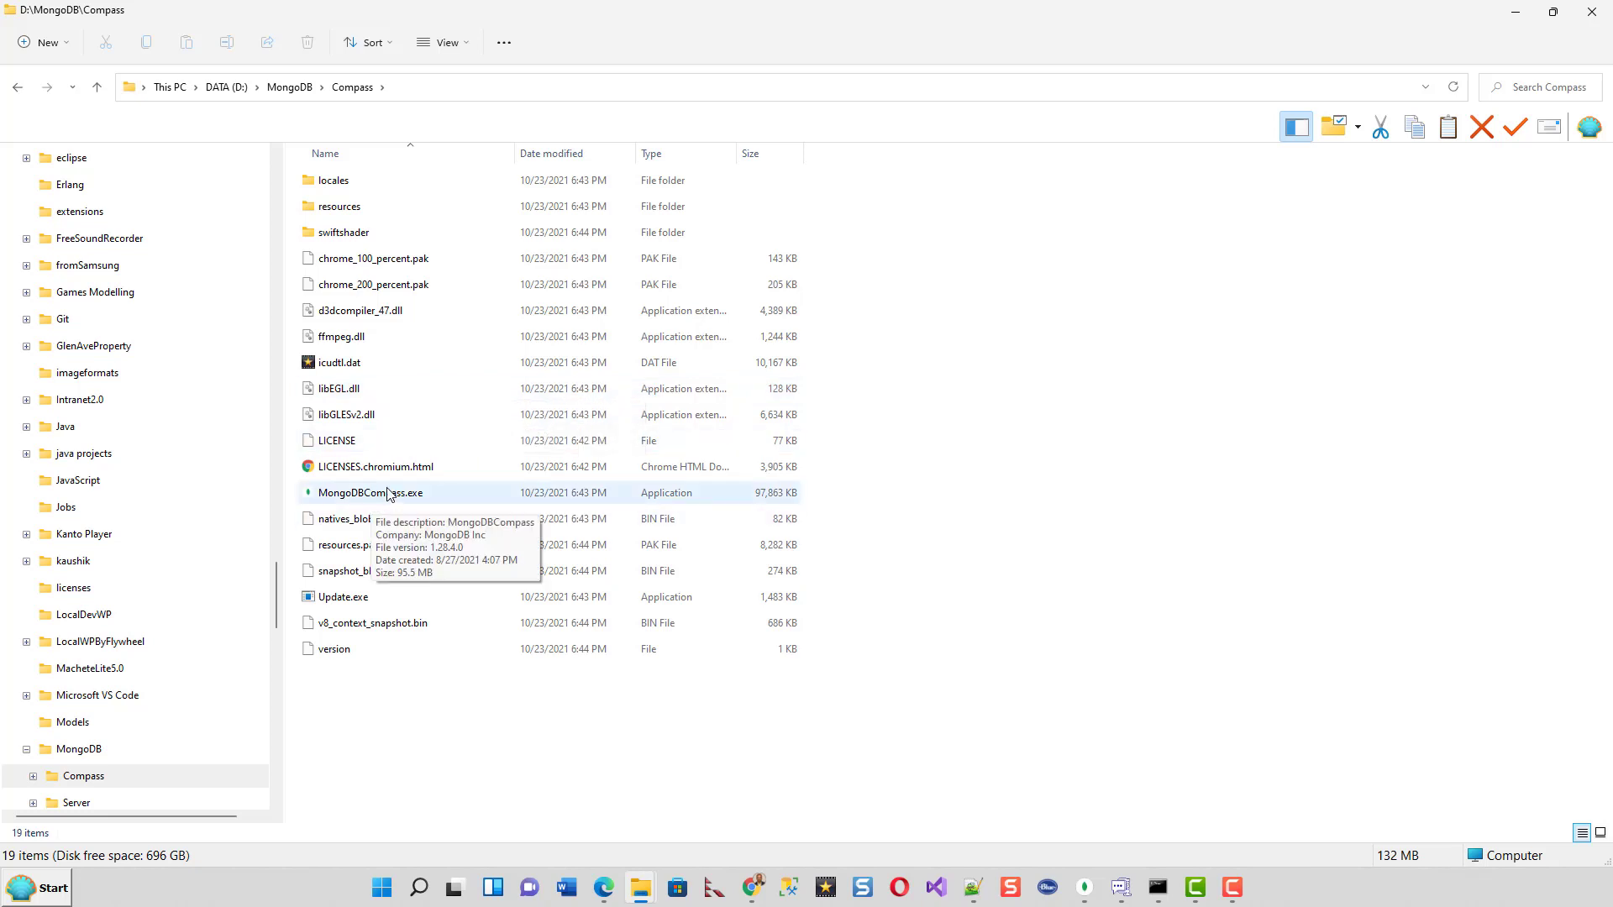
- Switch to MongoDB Compass and connect to the local server with the default connection string
{"action": "left_click", "coordinate": [1082, 903]}
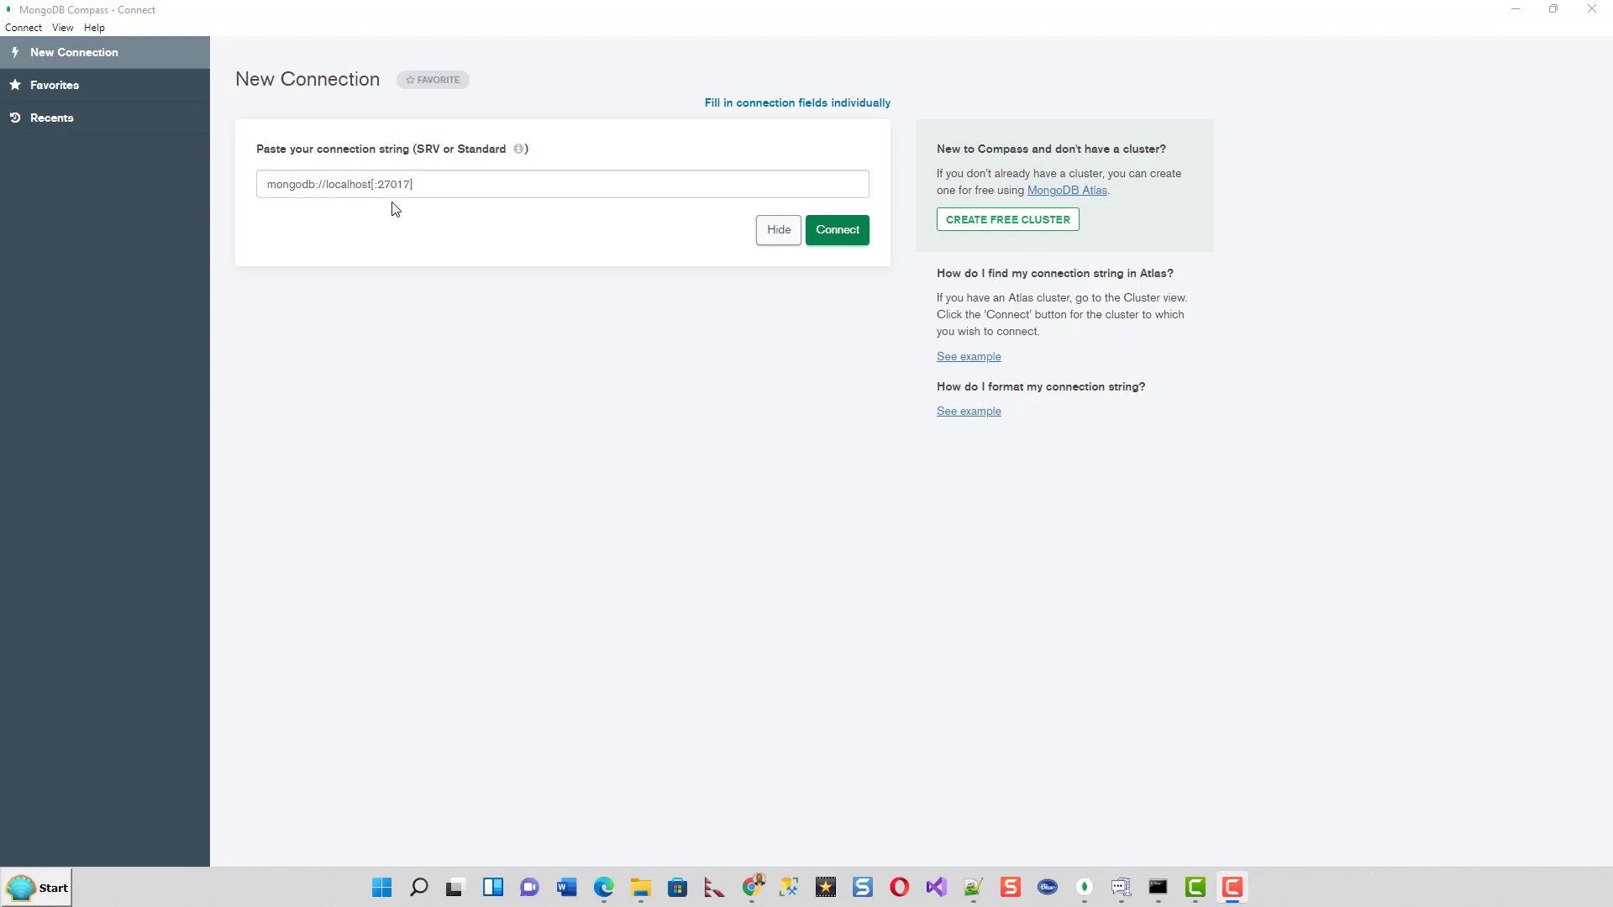
{"action": "left_click", "coordinate": [832, 229]}
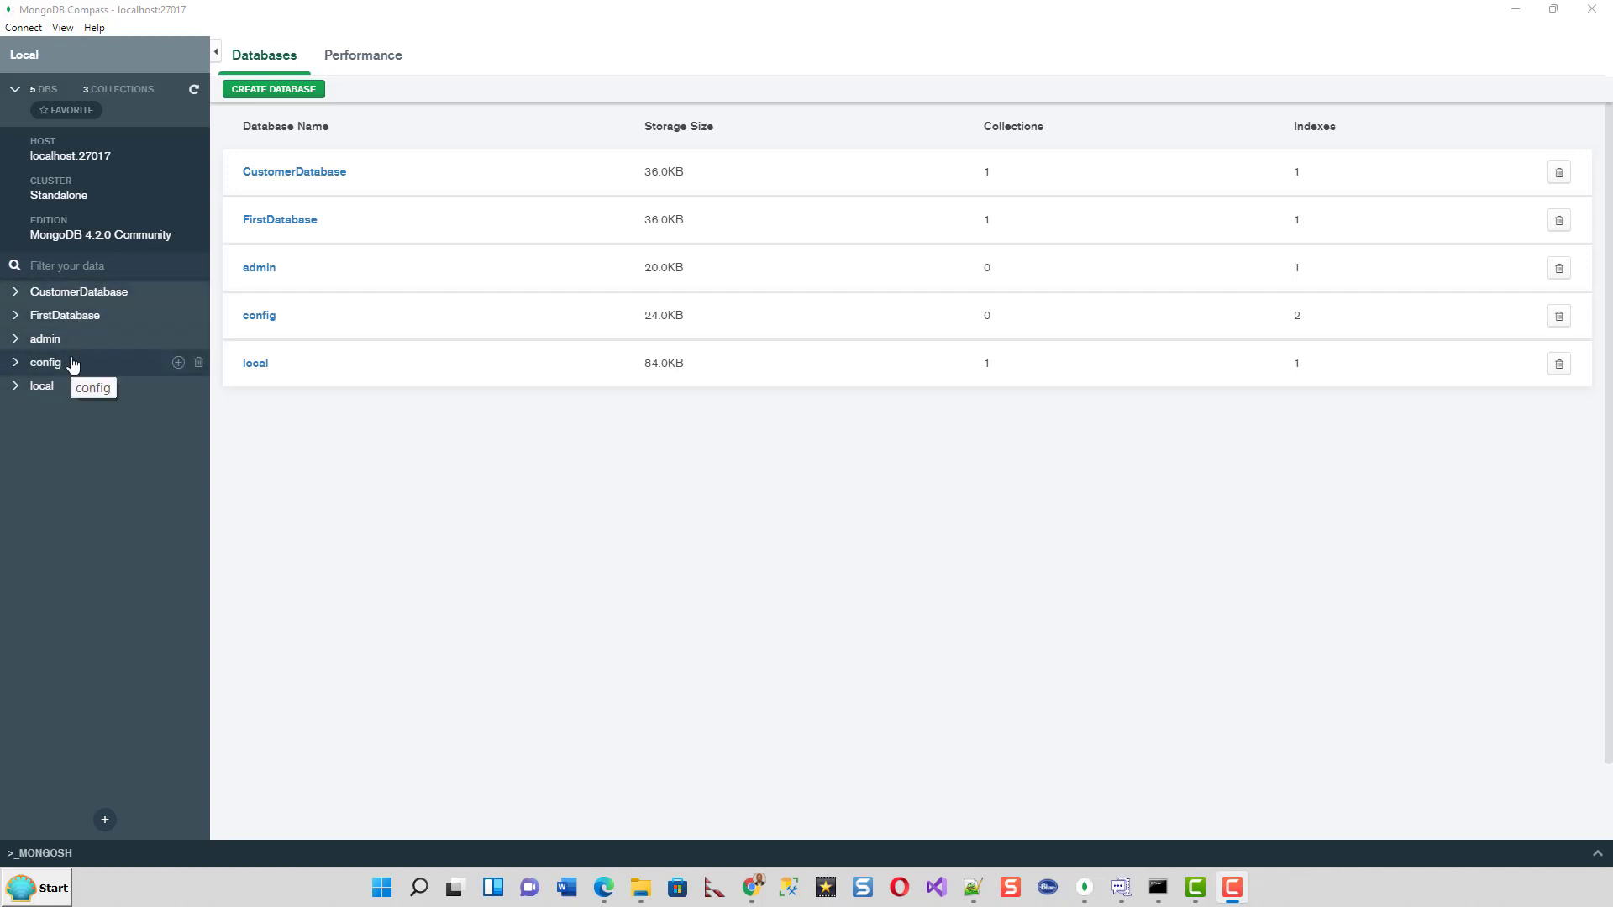
- Open the Customers collection of CustomerDatabase and expand FirstDatabase to show its collections
{"action": "left_click", "coordinate": [304, 177]}
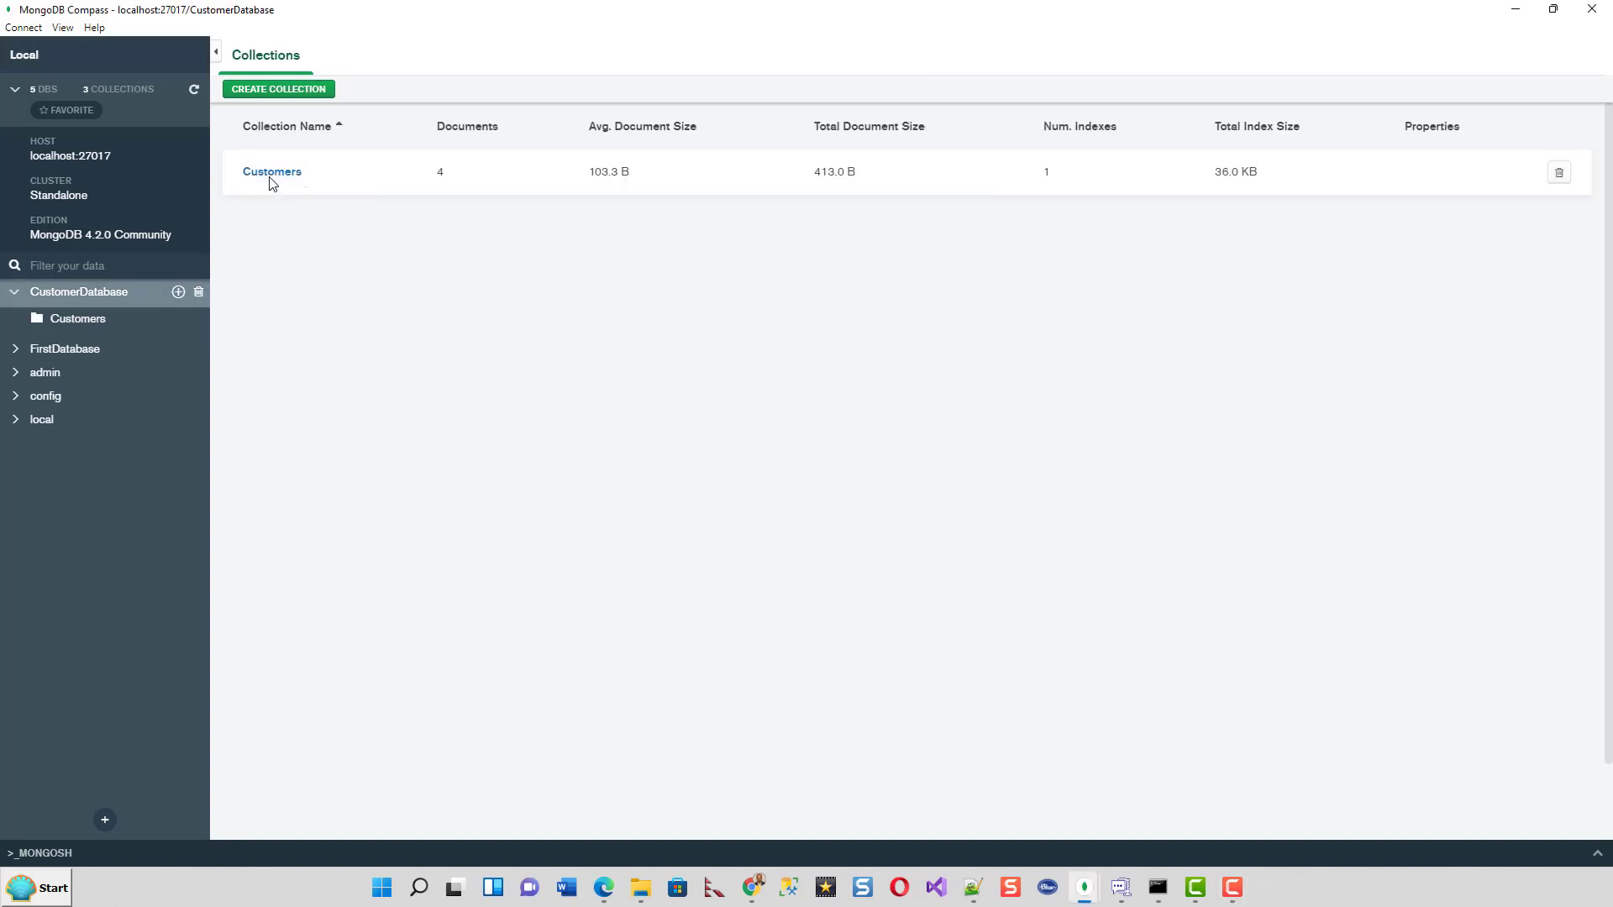
{"action": "left_click", "coordinate": [272, 179]}
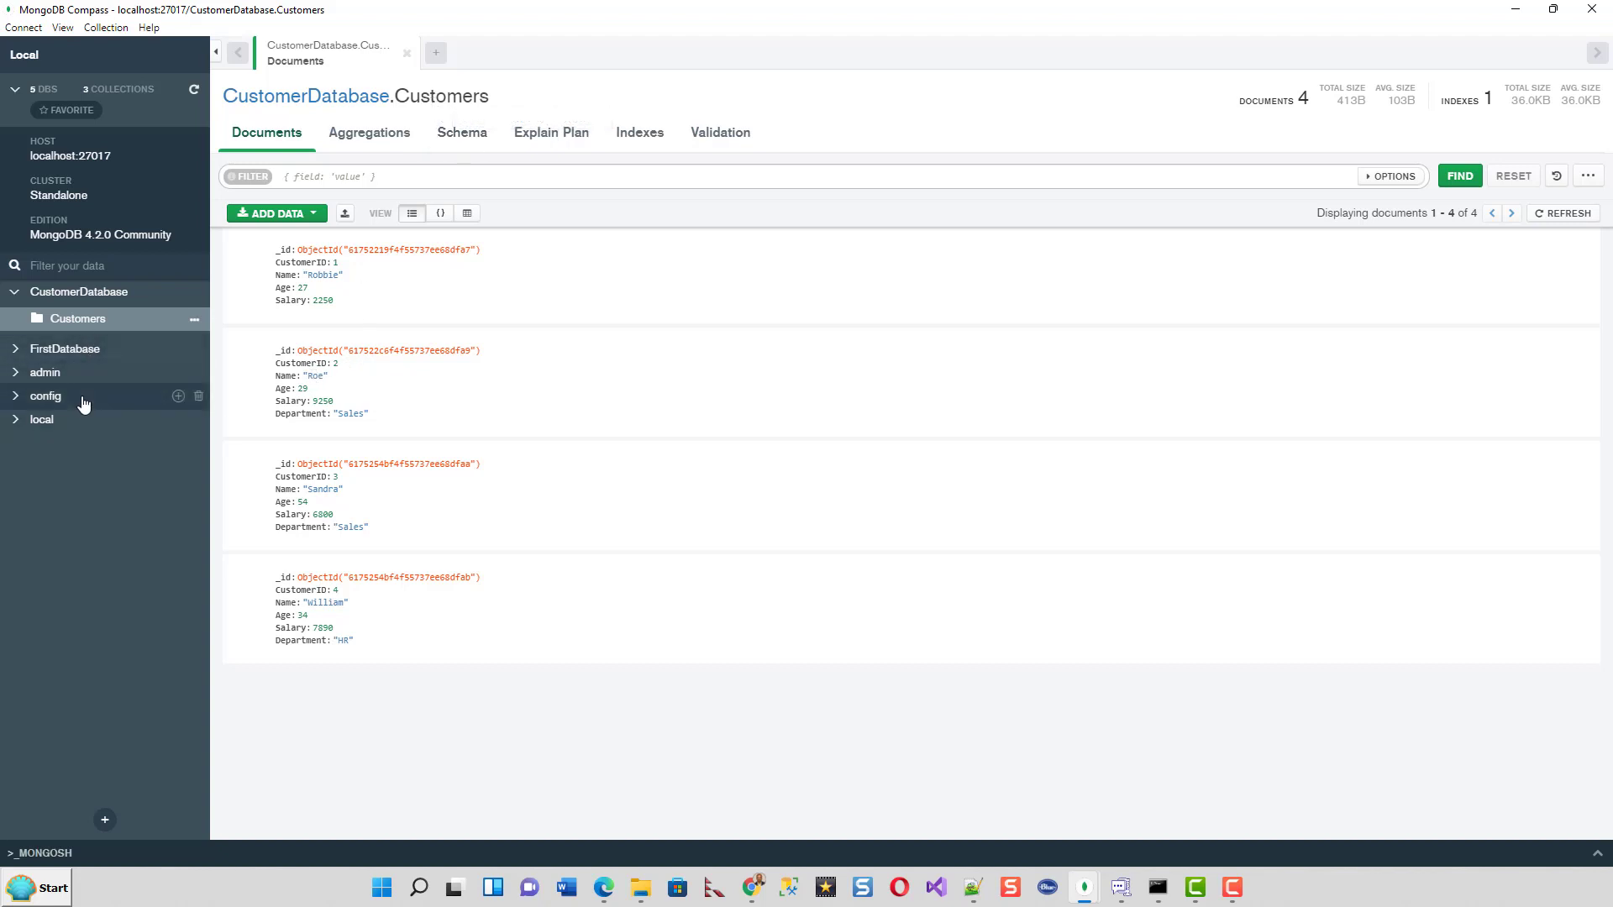
{"action": "left_click", "coordinate": [16, 350]}
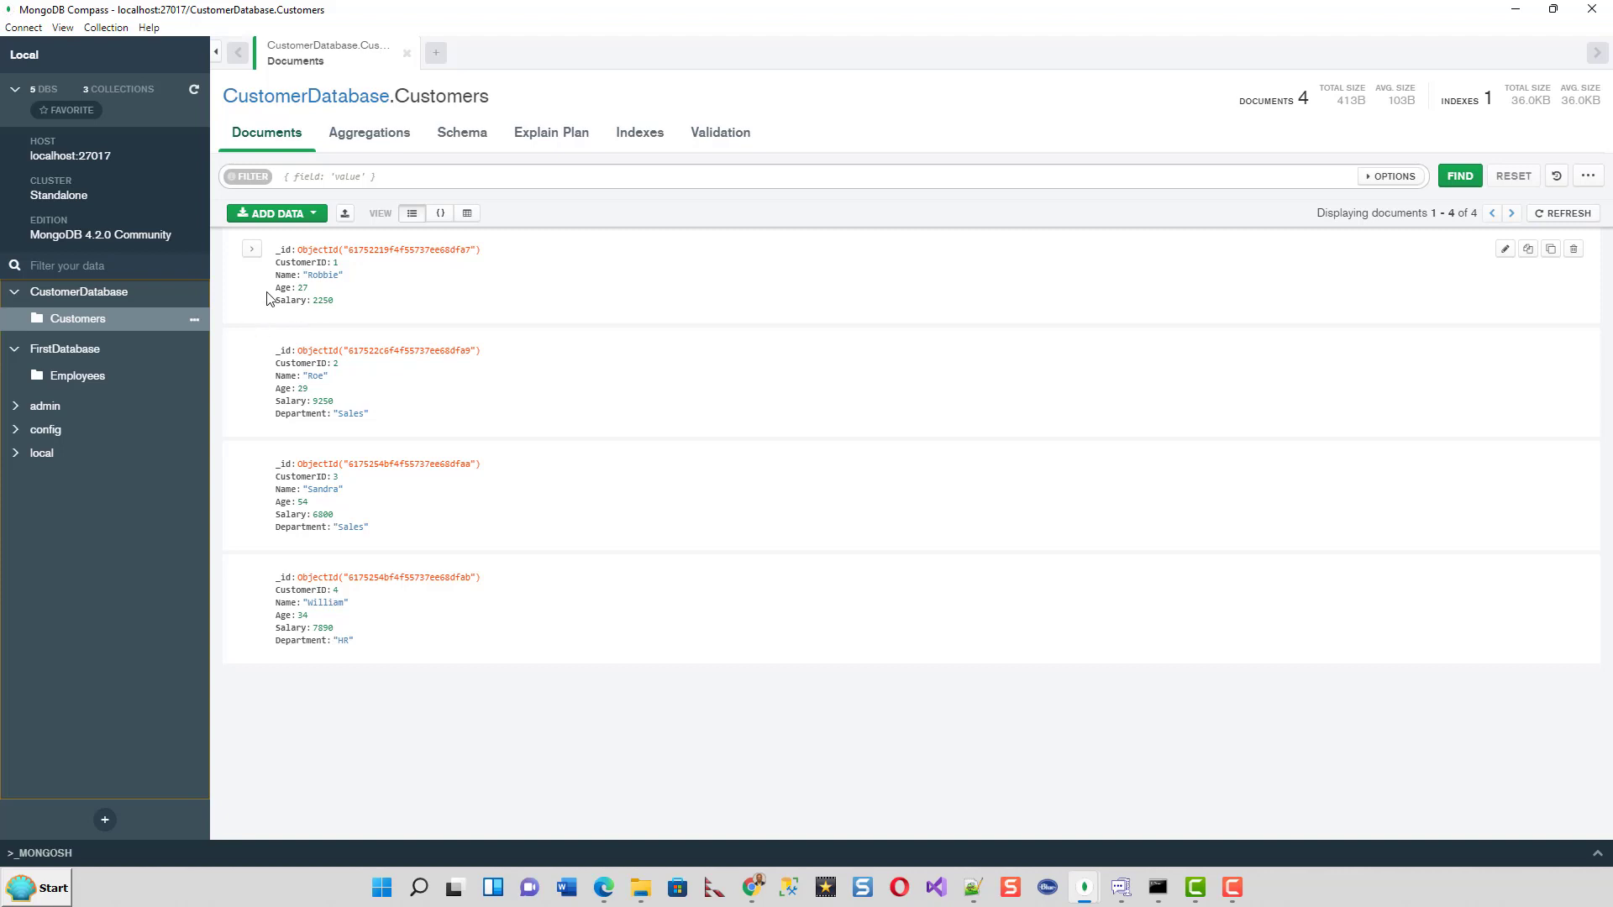
- Begin inserting a document into the Customers collection, comparing the JSON and field-by-field views and keeping the field-by-field one
{"action": "left_click", "coordinate": [259, 215]}
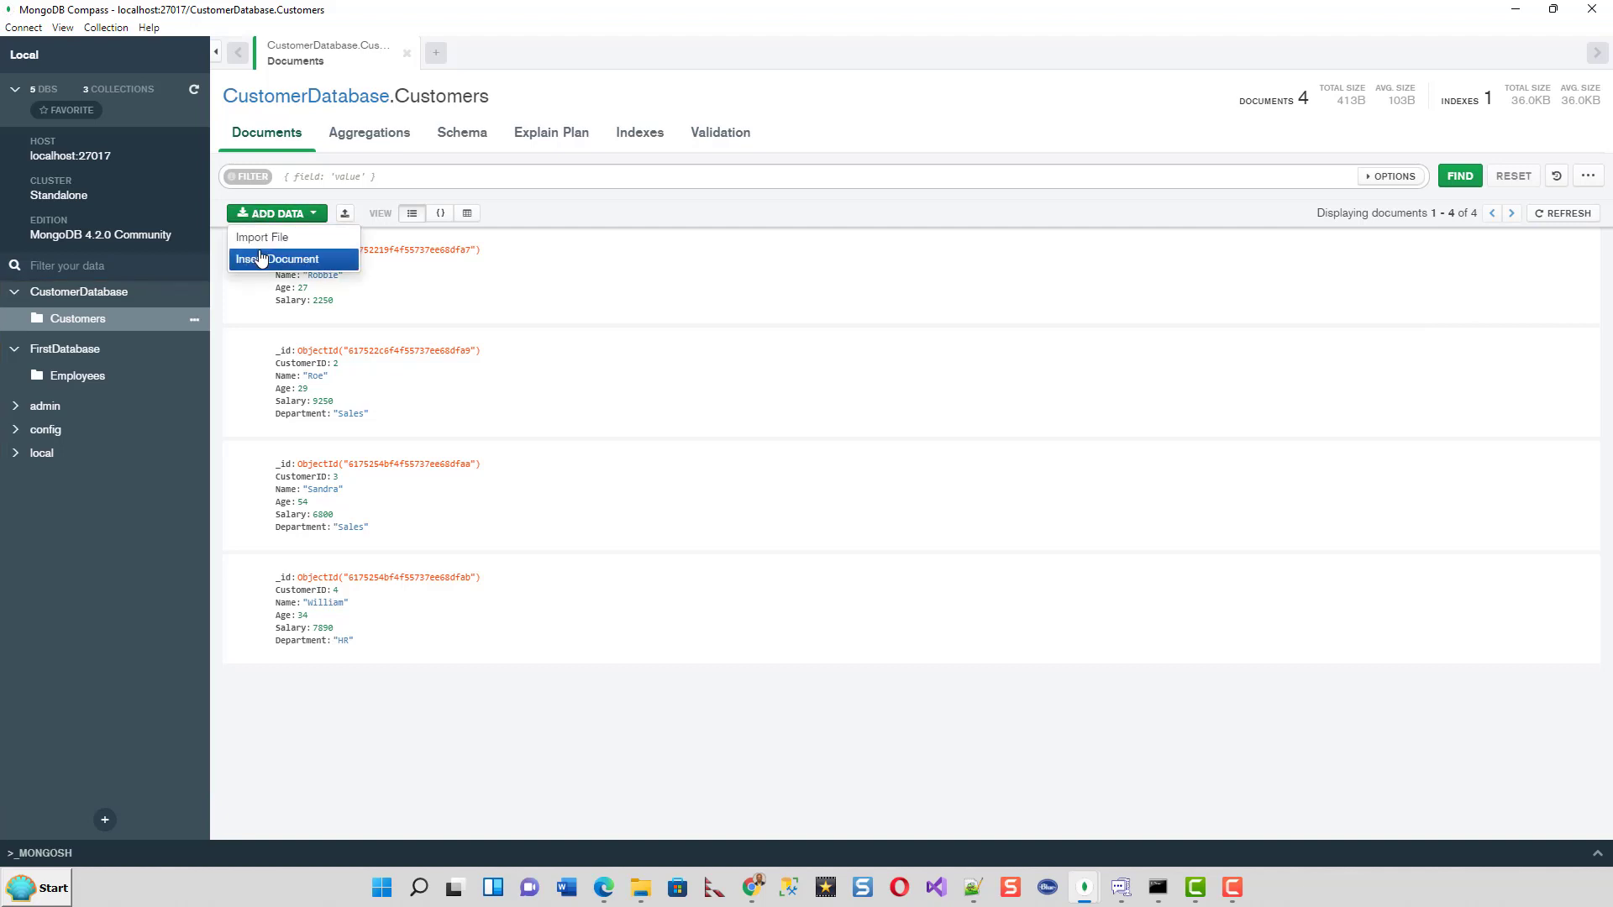
{"action": "left_click", "coordinate": [261, 258]}
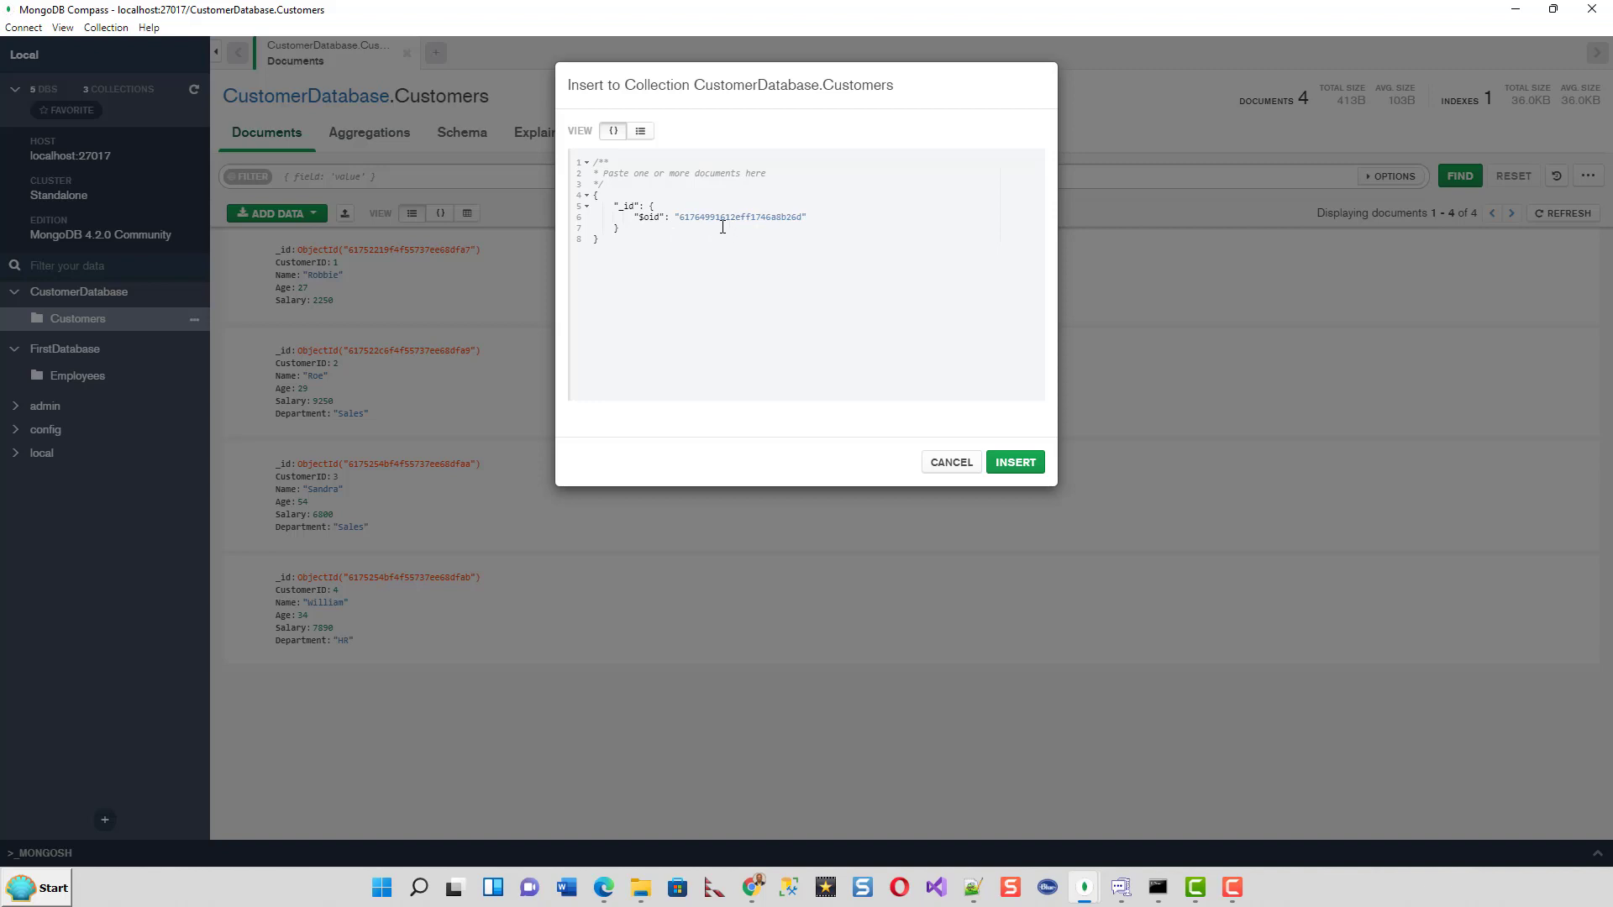
{"action": "left_click", "coordinate": [641, 130]}
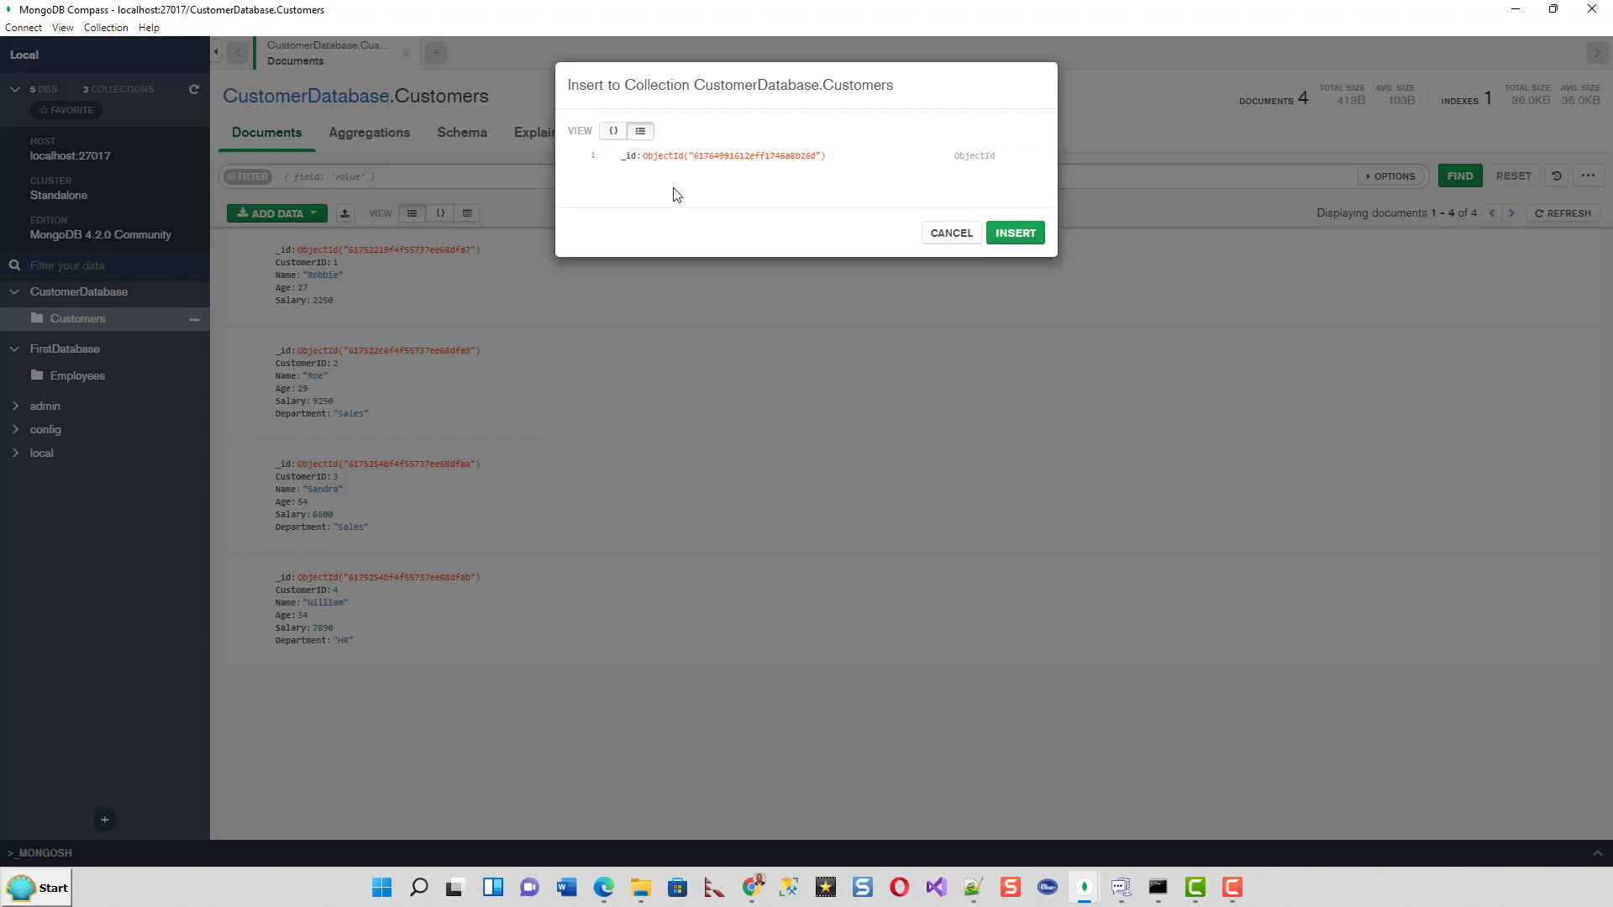
{"action": "left_click", "coordinate": [610, 131]}
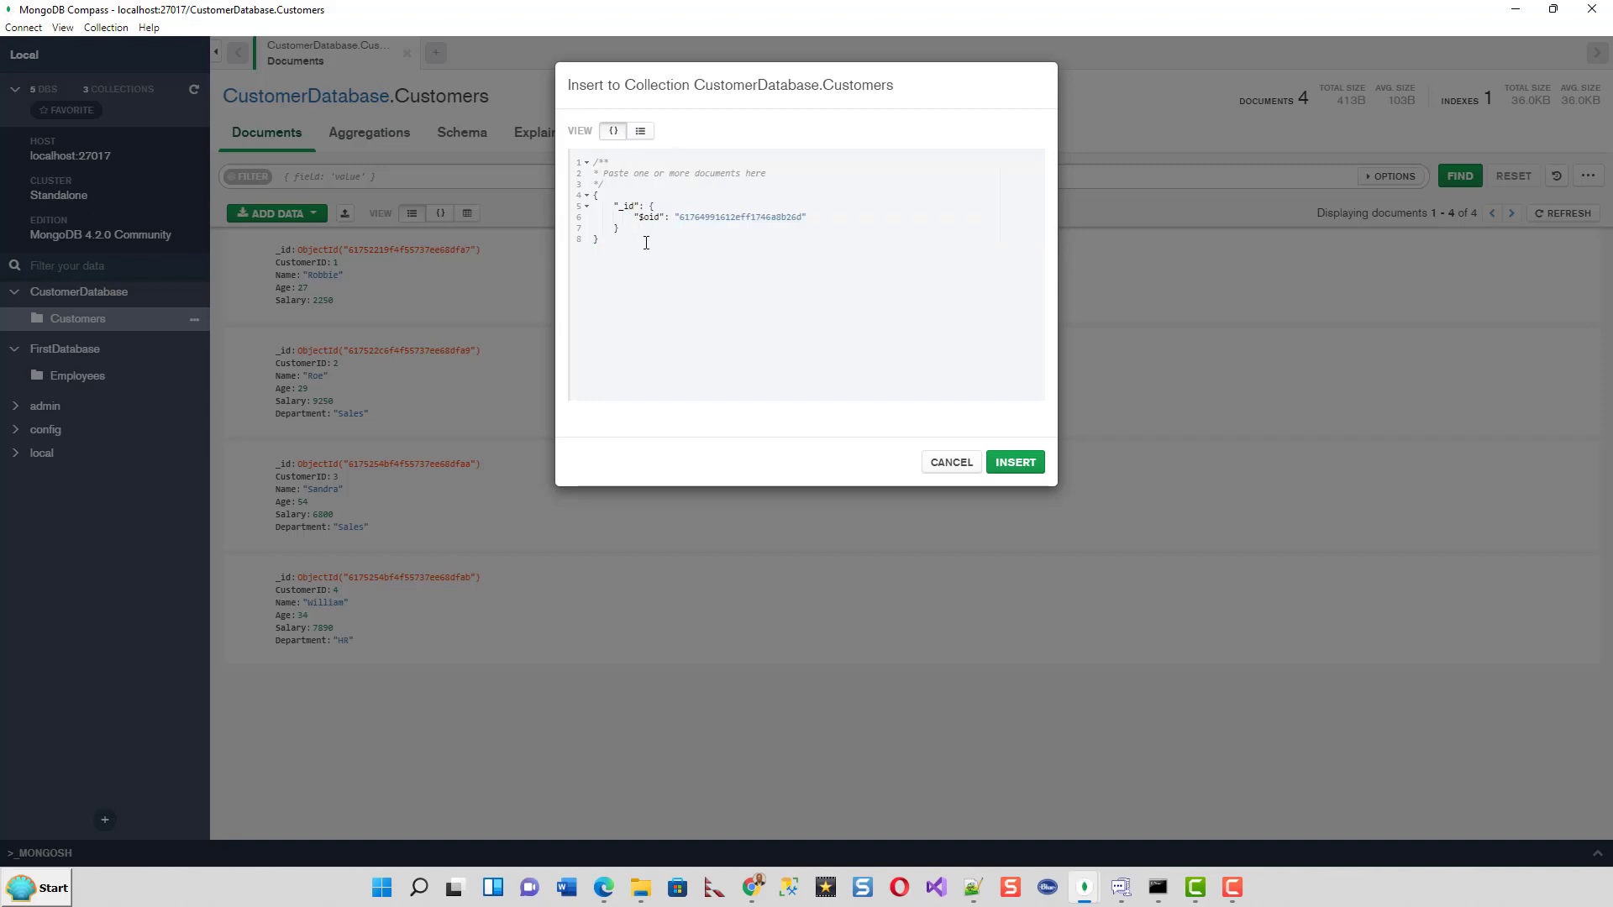
{"action": "left_click", "coordinate": [640, 131]}
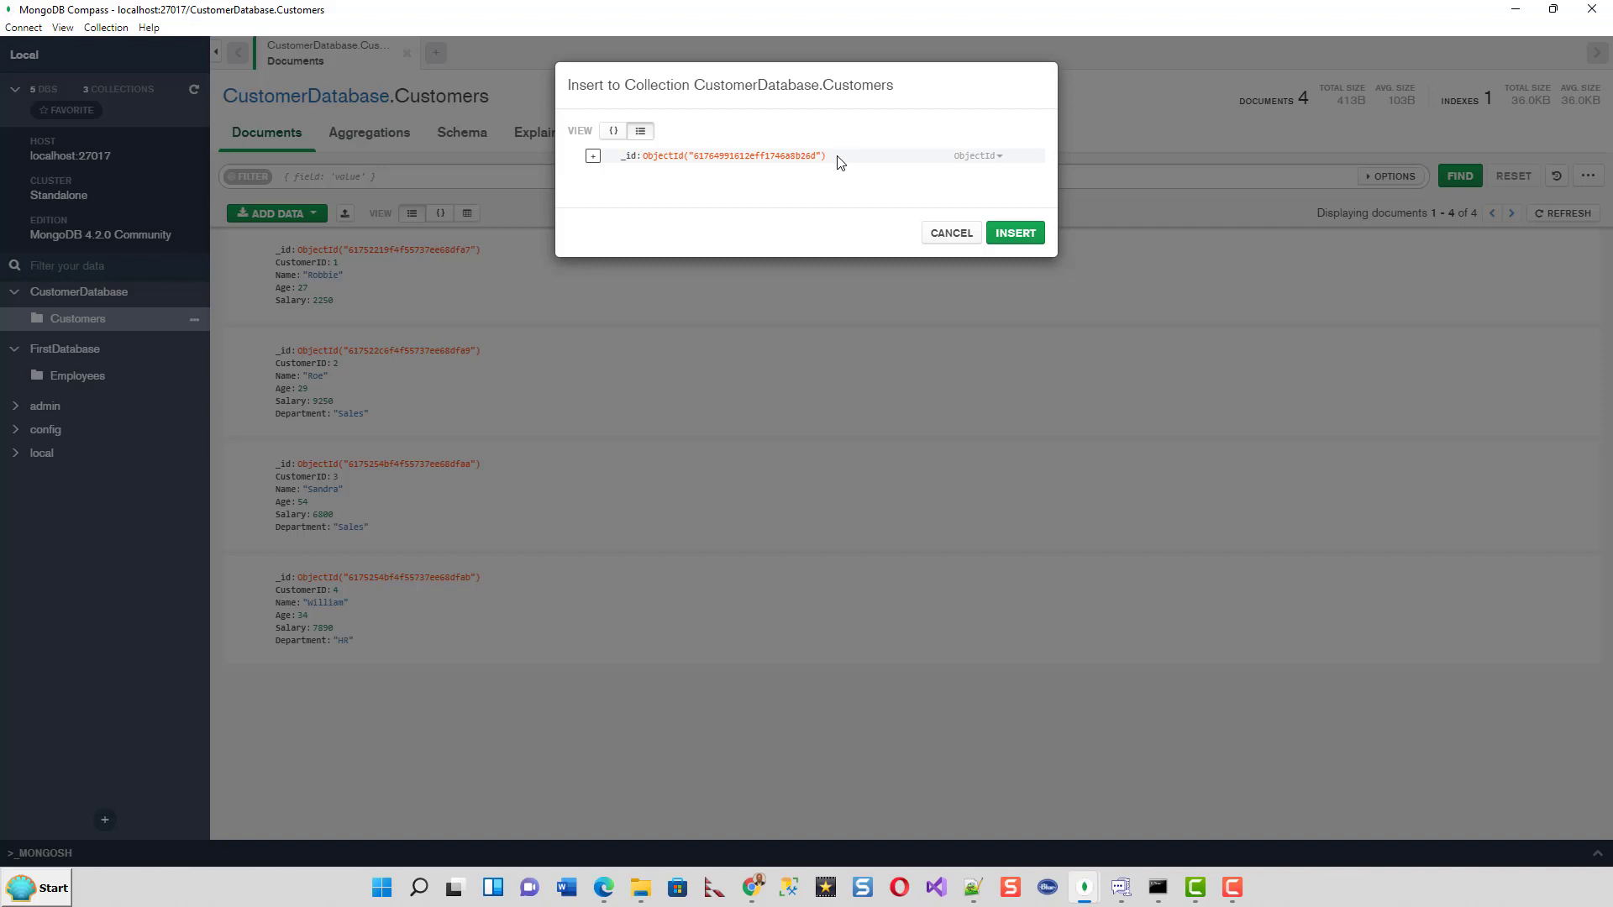
- Add a Name field after _id in the new document and enter the customer's first name
{"action": "left_click", "coordinate": [593, 162]}
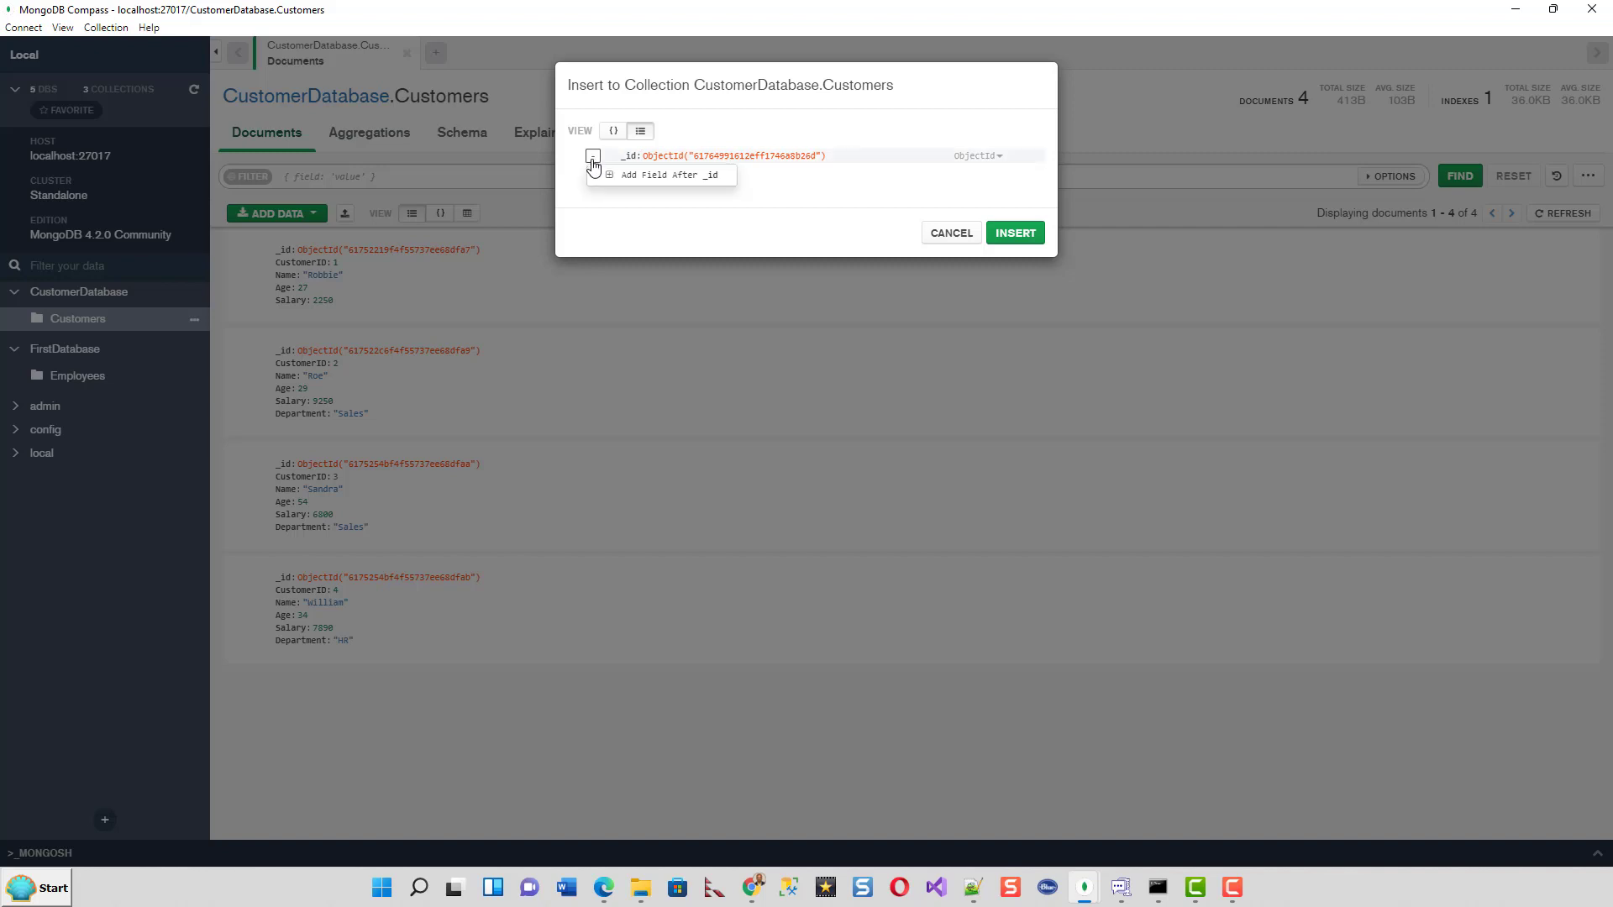
{"action": "left_click", "coordinate": [606, 180]}
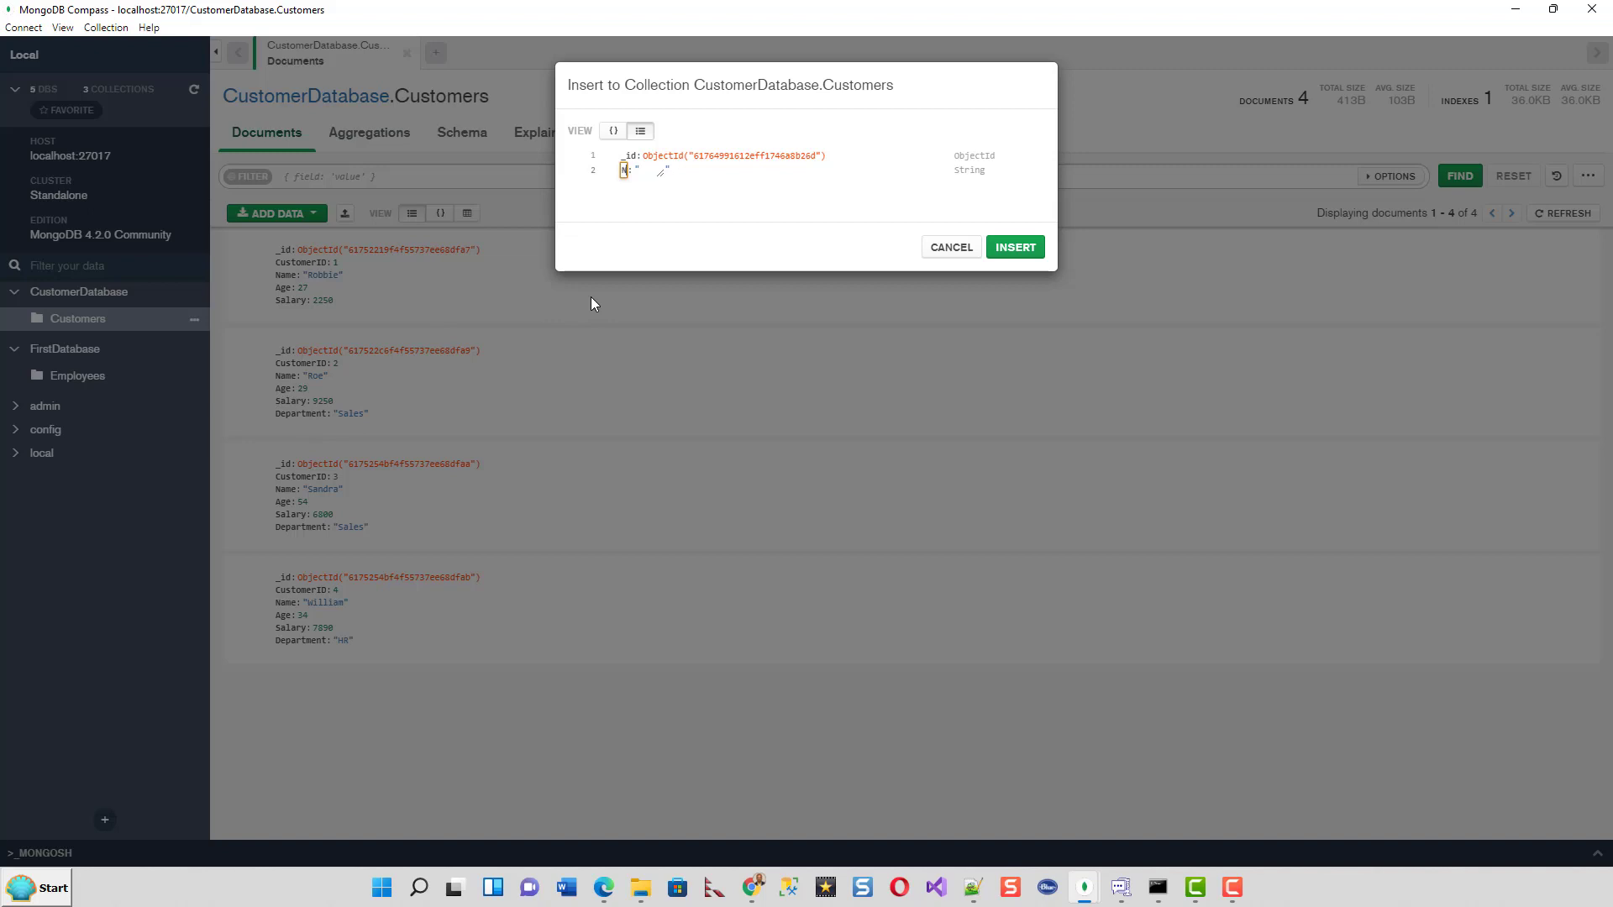
{"action": "type", "text": "Name"}
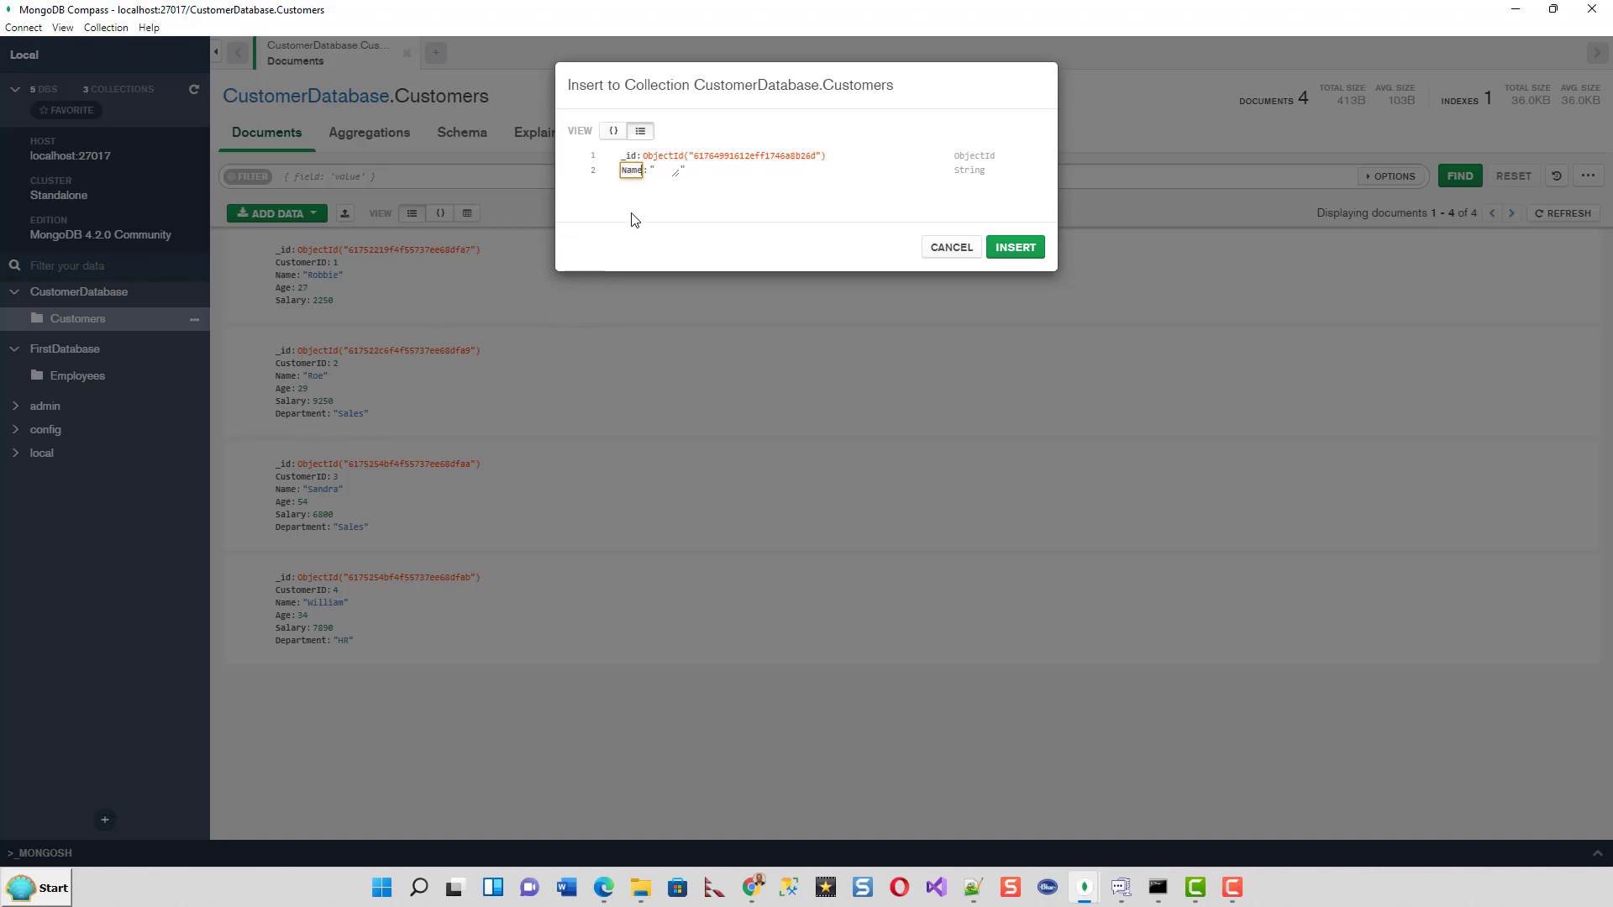
{"action": "left_click", "coordinate": [662, 166]}
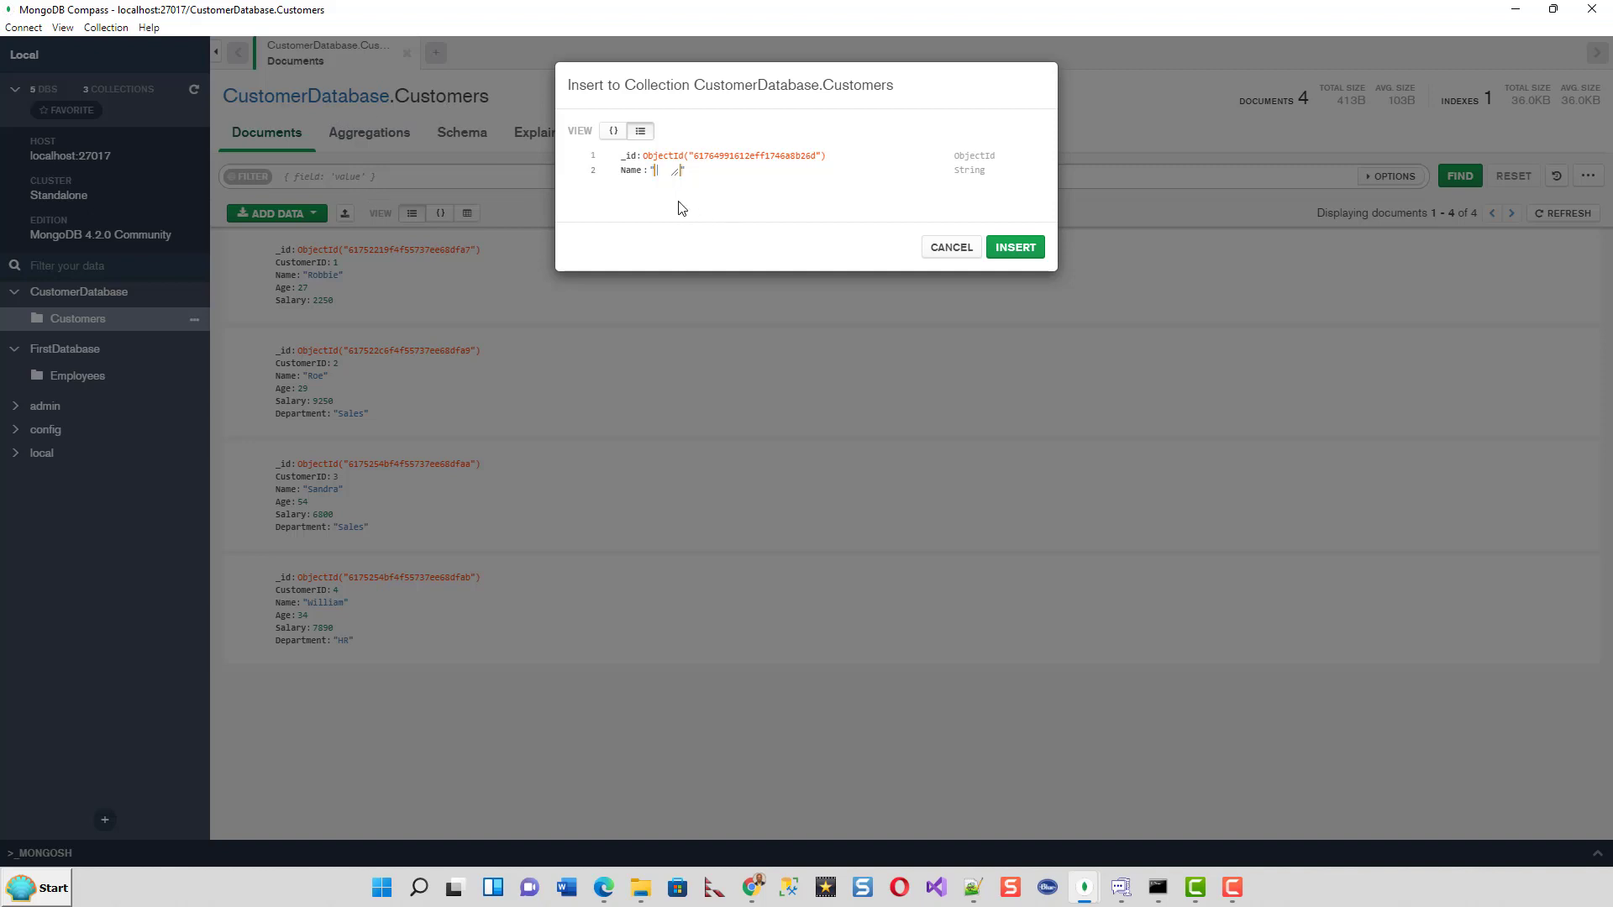
{"action": "type", "text": "Kaushik"}
- Add an Age field after Name in the new document with the value 50
{"action": "left_click", "coordinate": [592, 172]}
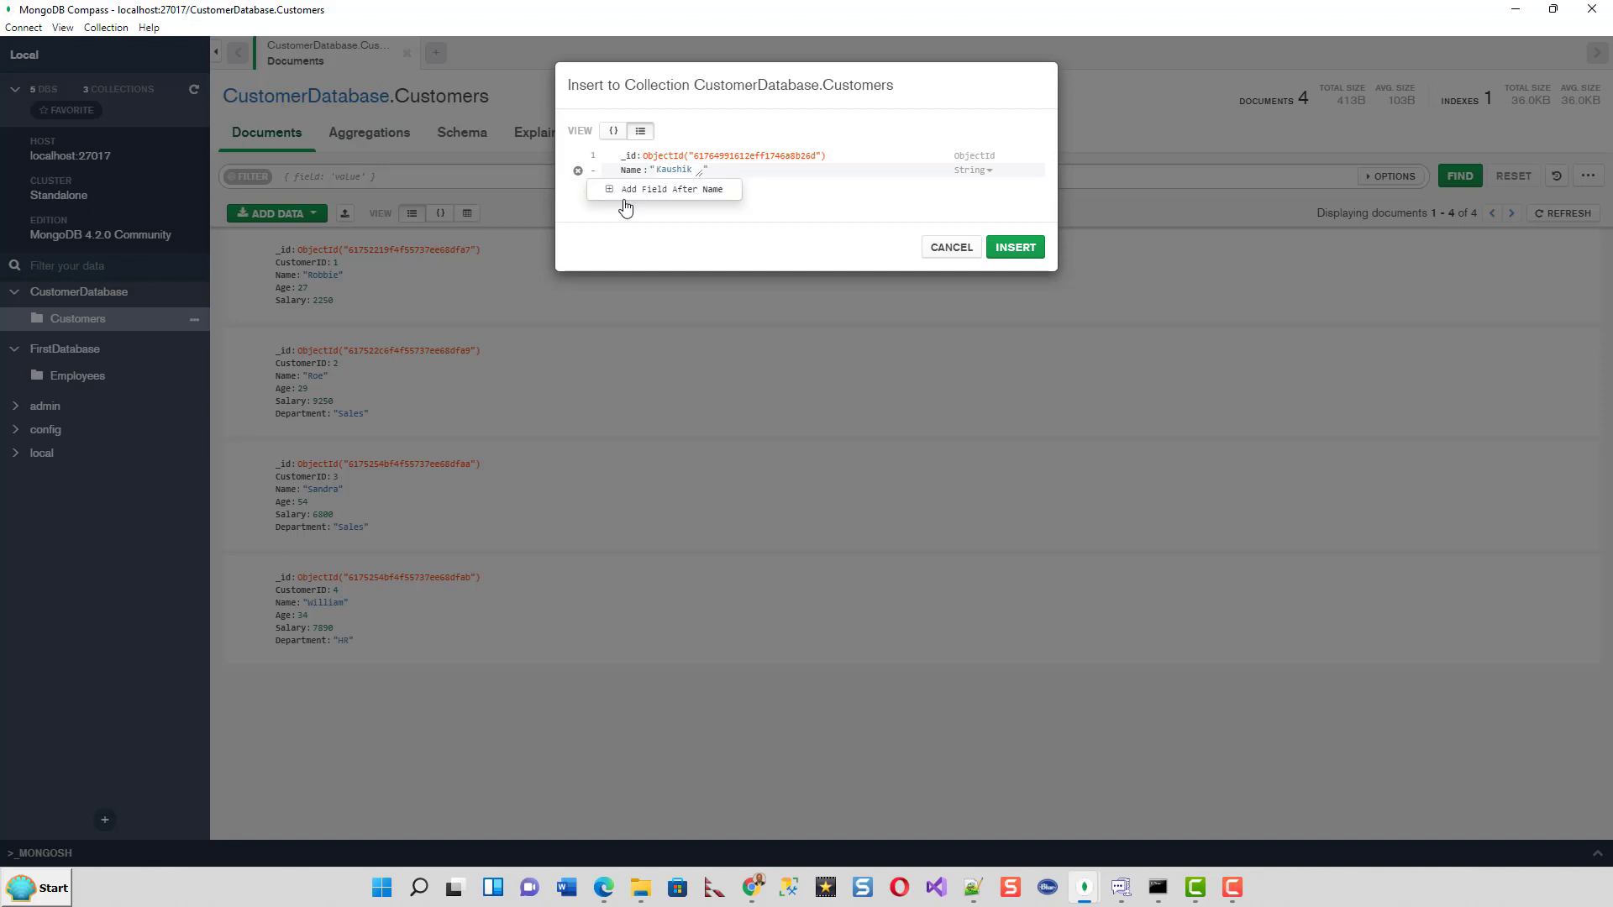
{"action": "left_click", "coordinate": [615, 194]}
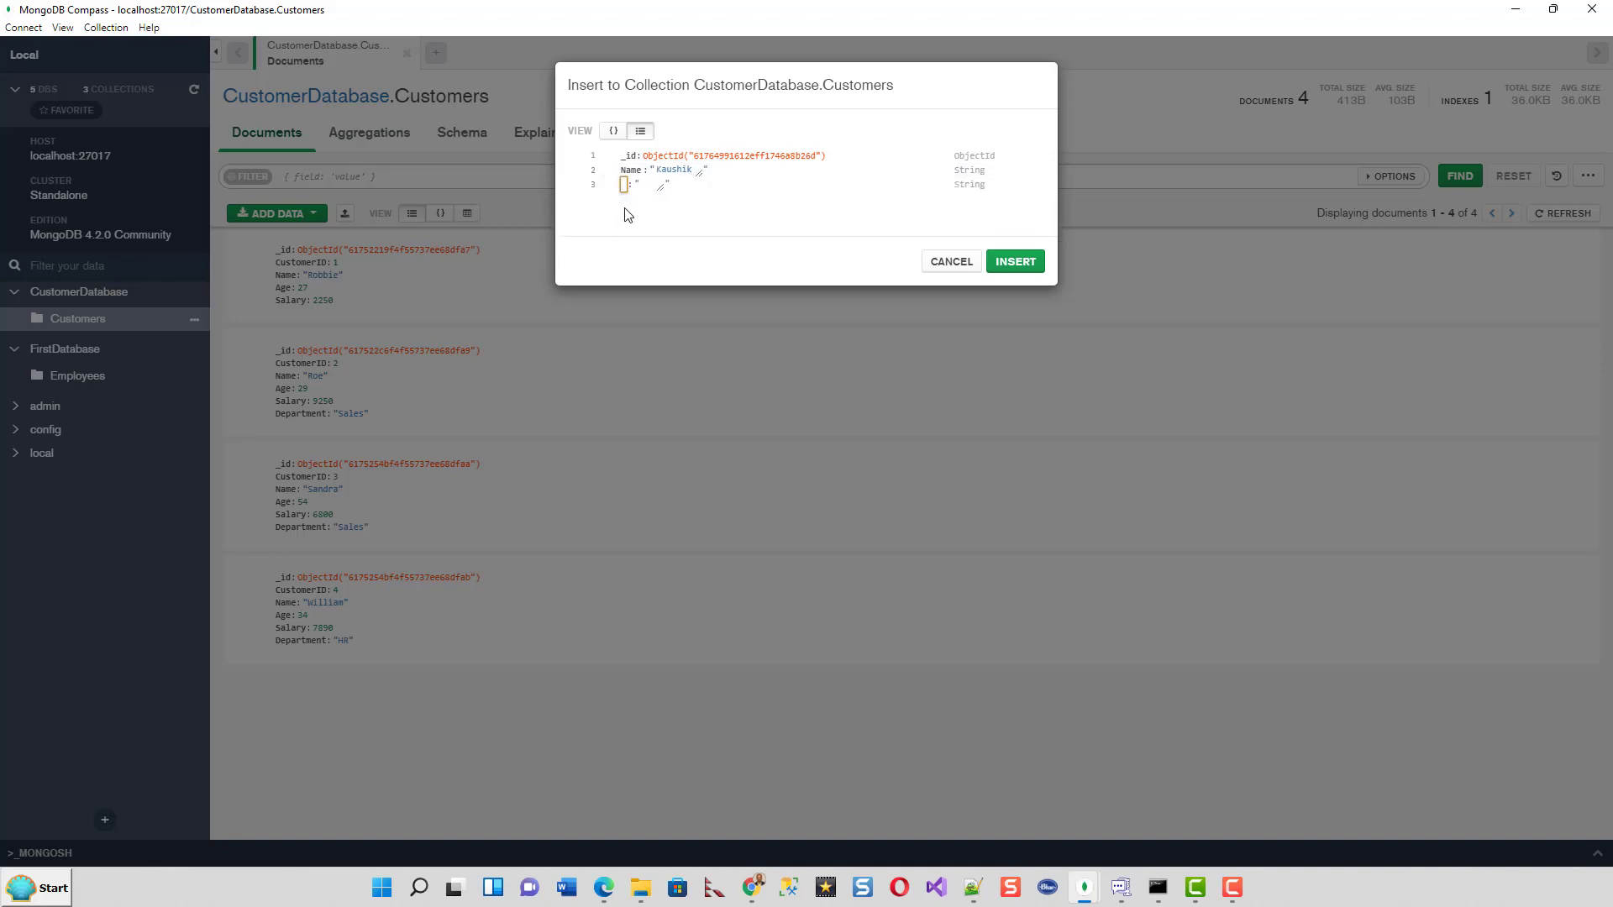
{"action": "type", "text": "Age"}
{"action": "key", "text": "Tab"}
{"action": "type", "text": "50"}
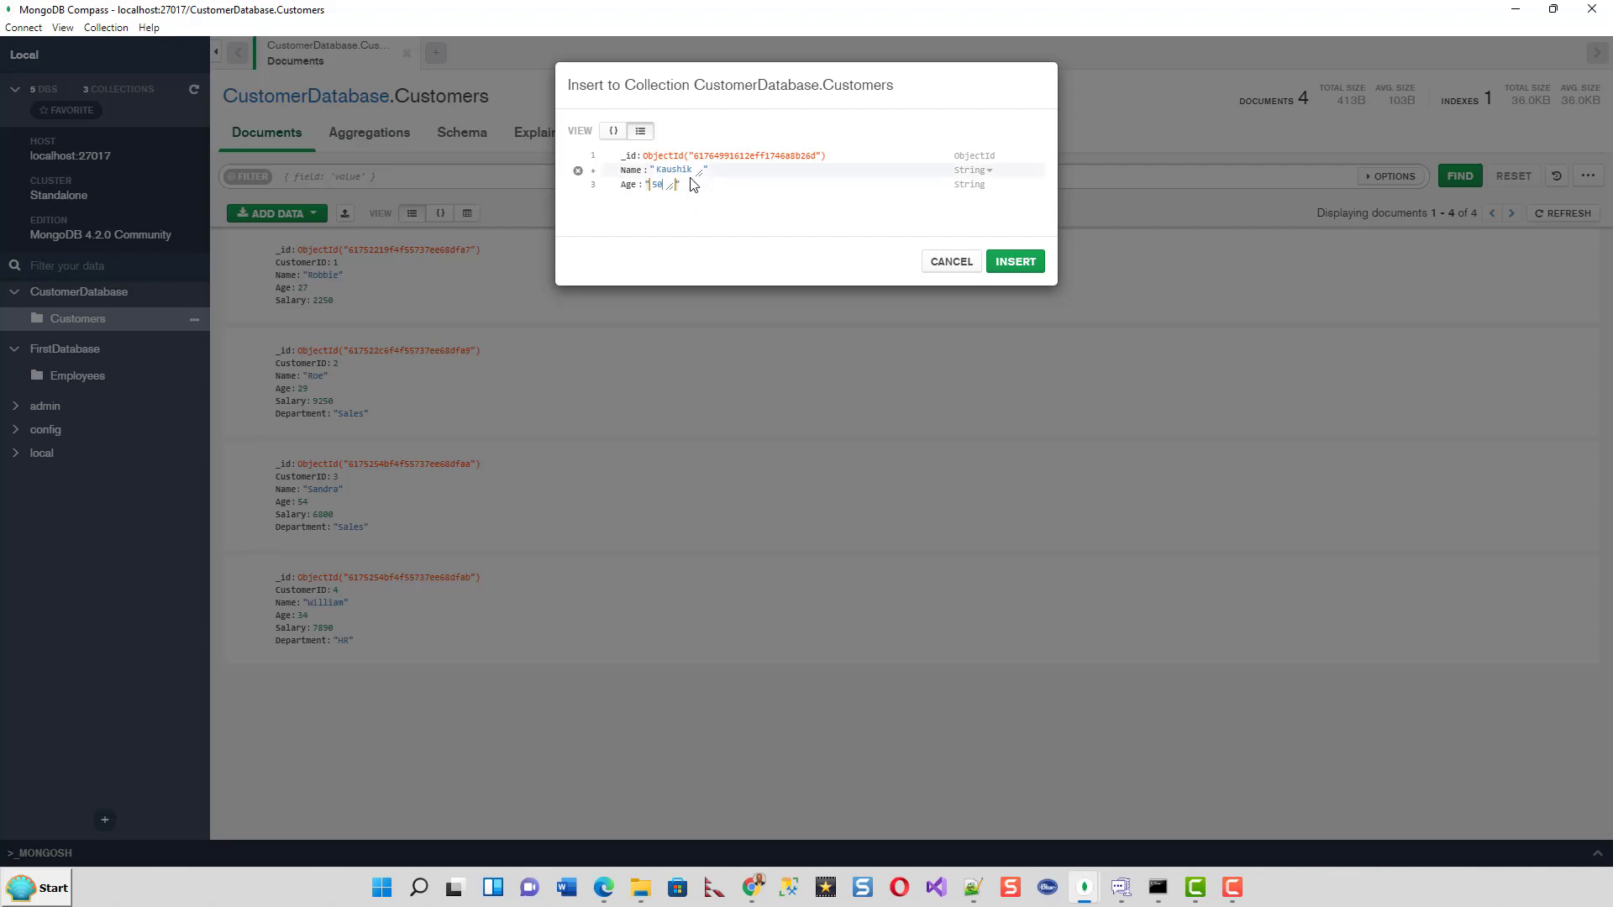
- Add a Salary field after Age with the value 4500 and insert the document into the collection
{"action": "left_click", "coordinate": [595, 187]}
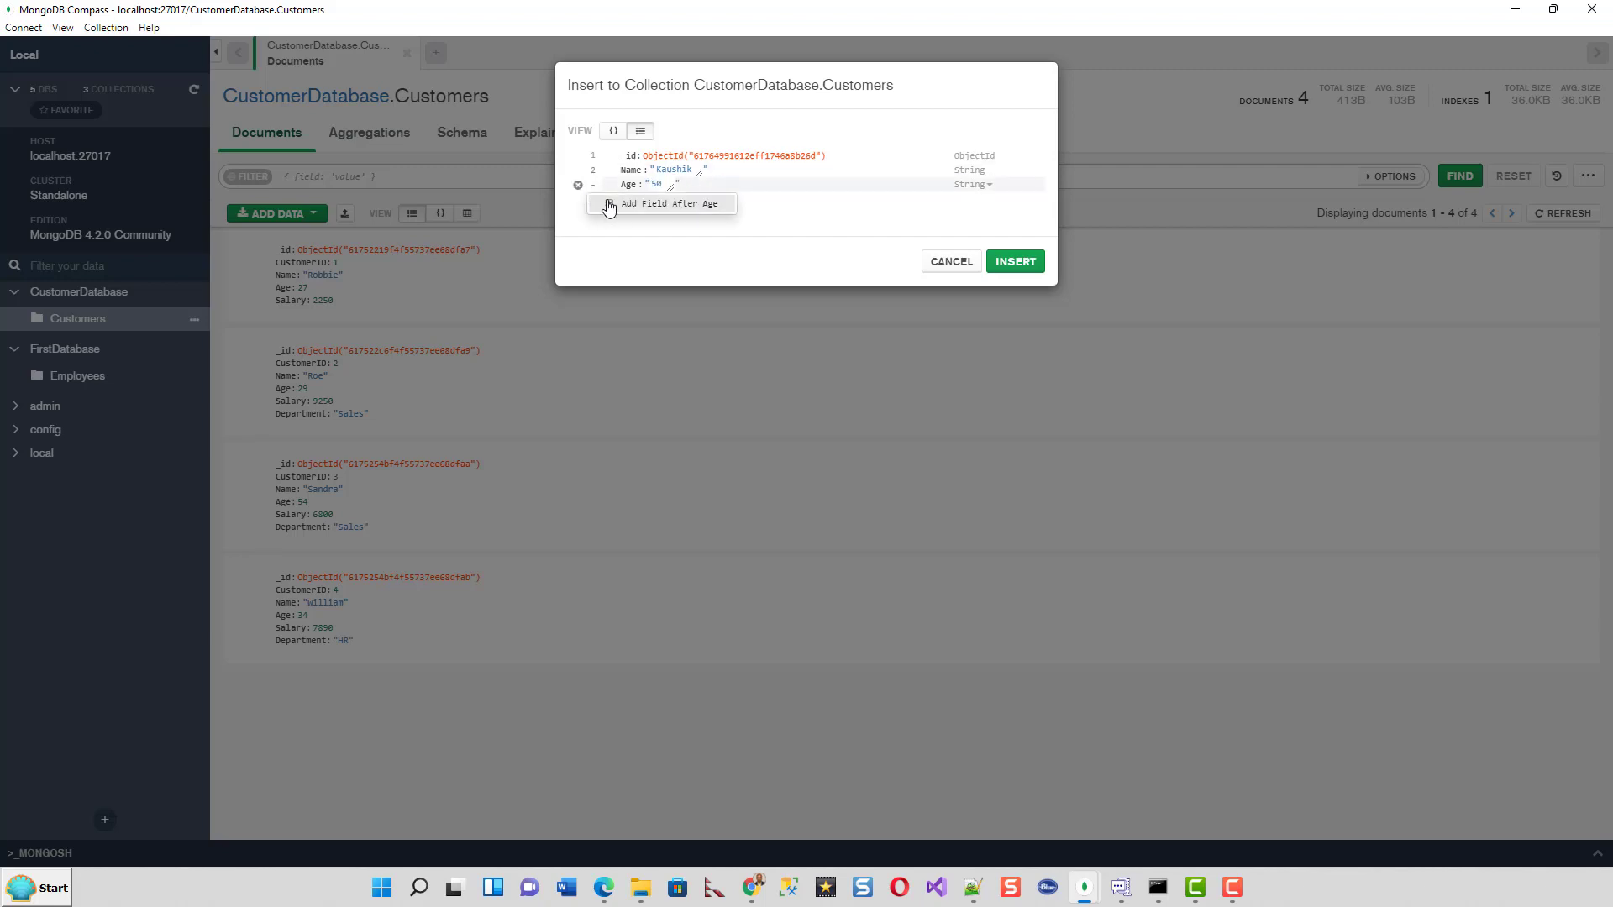
{"action": "left_click", "coordinate": [606, 204]}
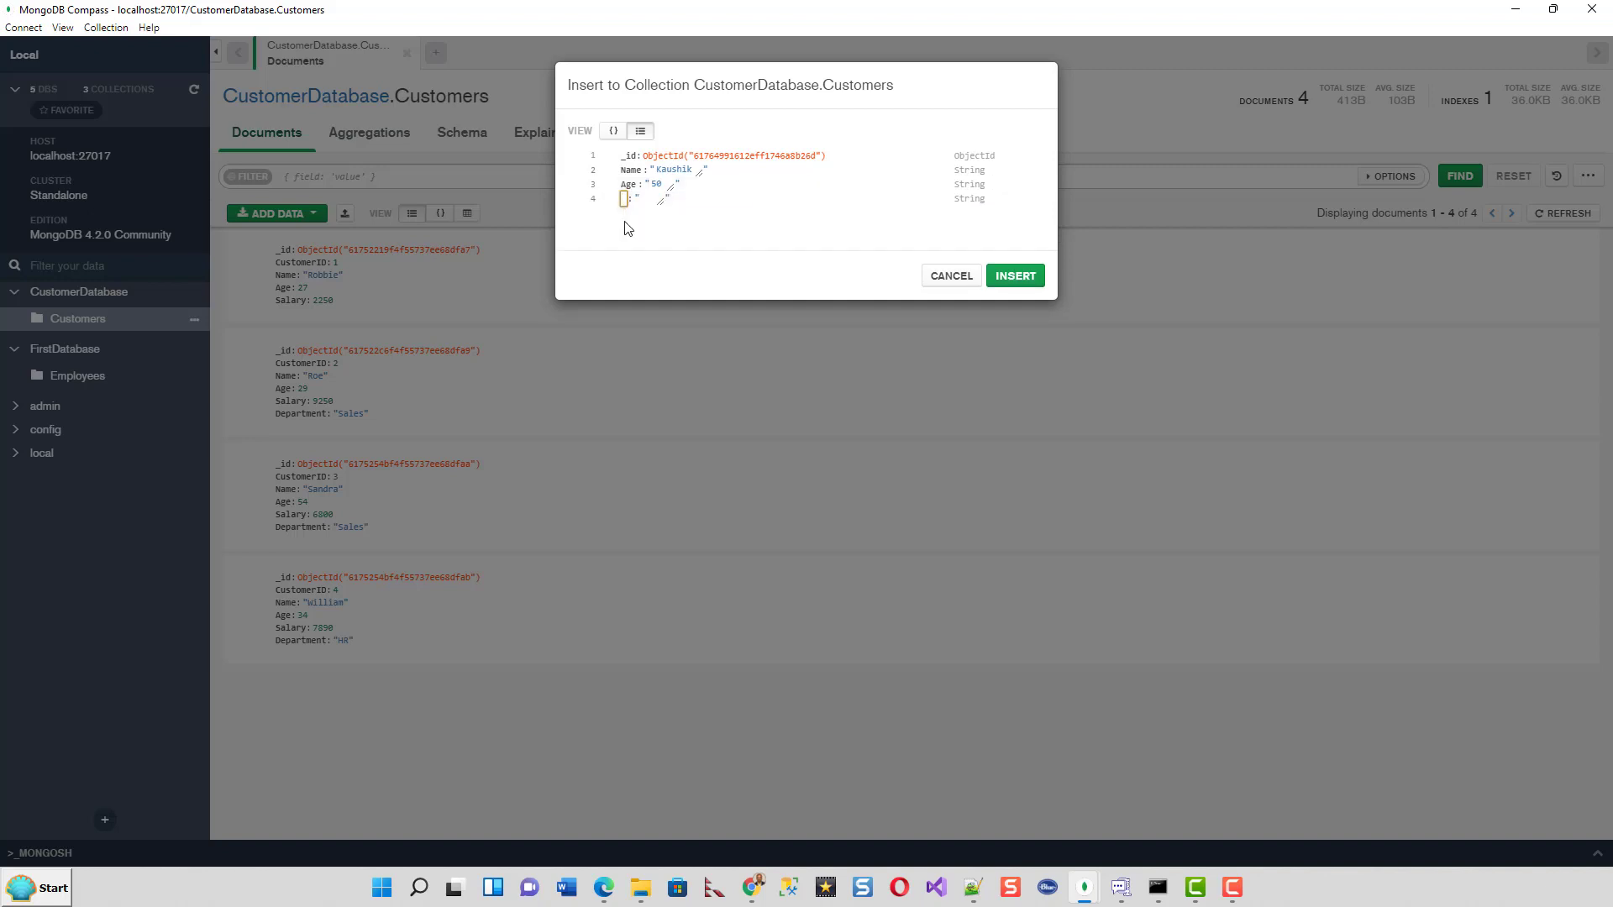
{"action": "type", "text": "Salary"}
{"action": "key", "text": "BackSpace"}
{"action": "type", "text": "y"}
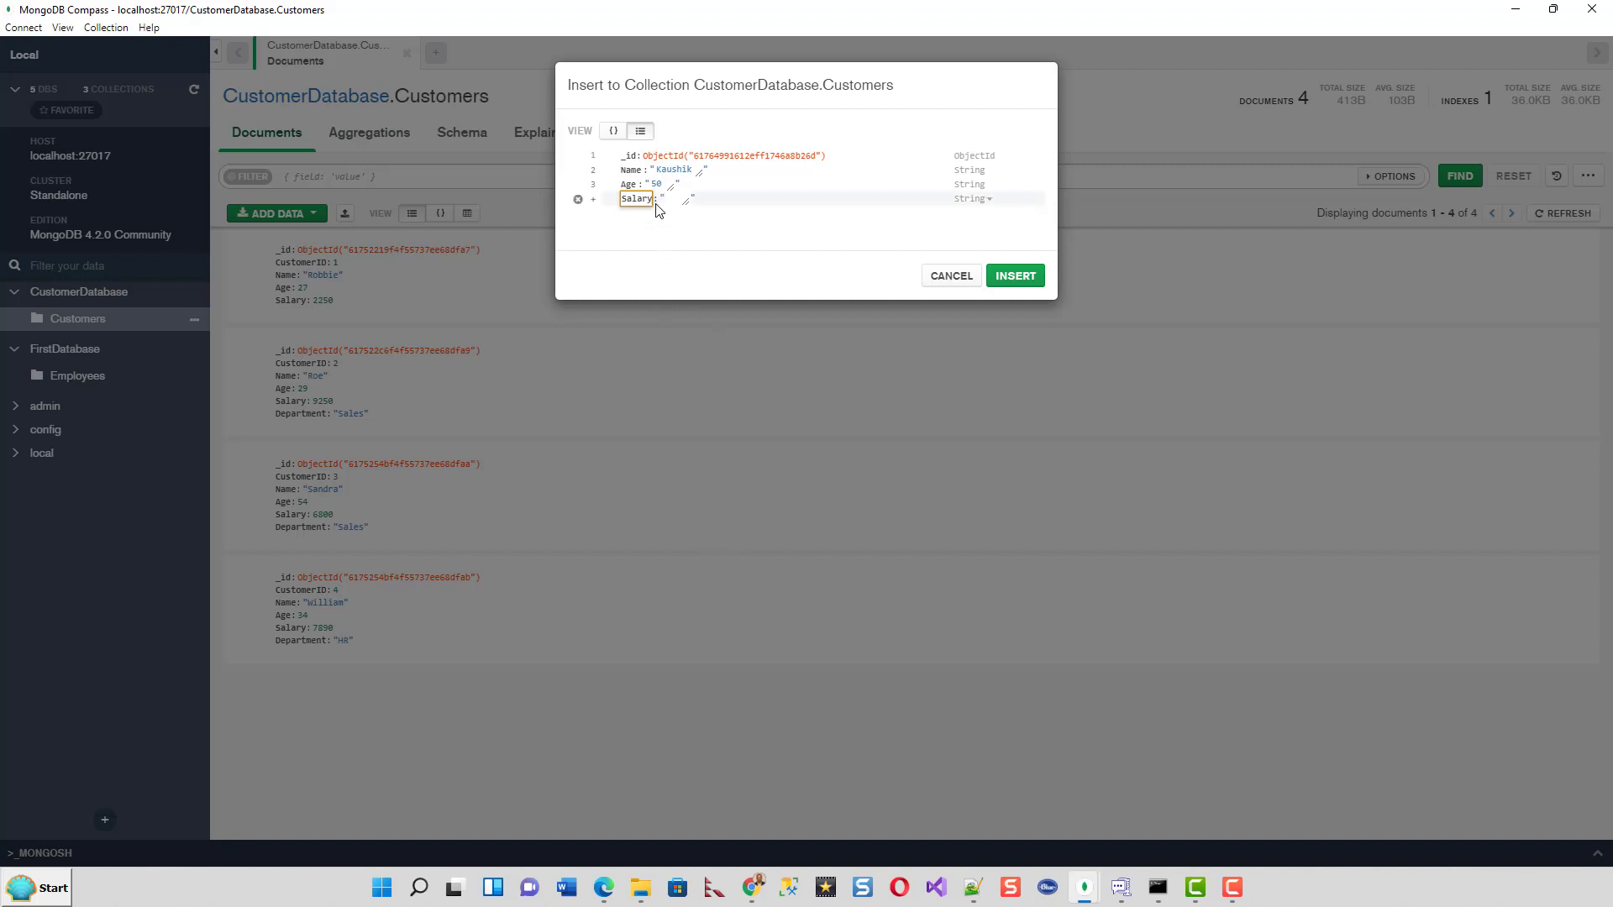
{"action": "left_click", "coordinate": [657, 205]}
{"action": "left_click", "coordinate": [672, 203]}
{"action": "type", "text": "4500"}
{"action": "left_click", "coordinate": [1017, 280]}
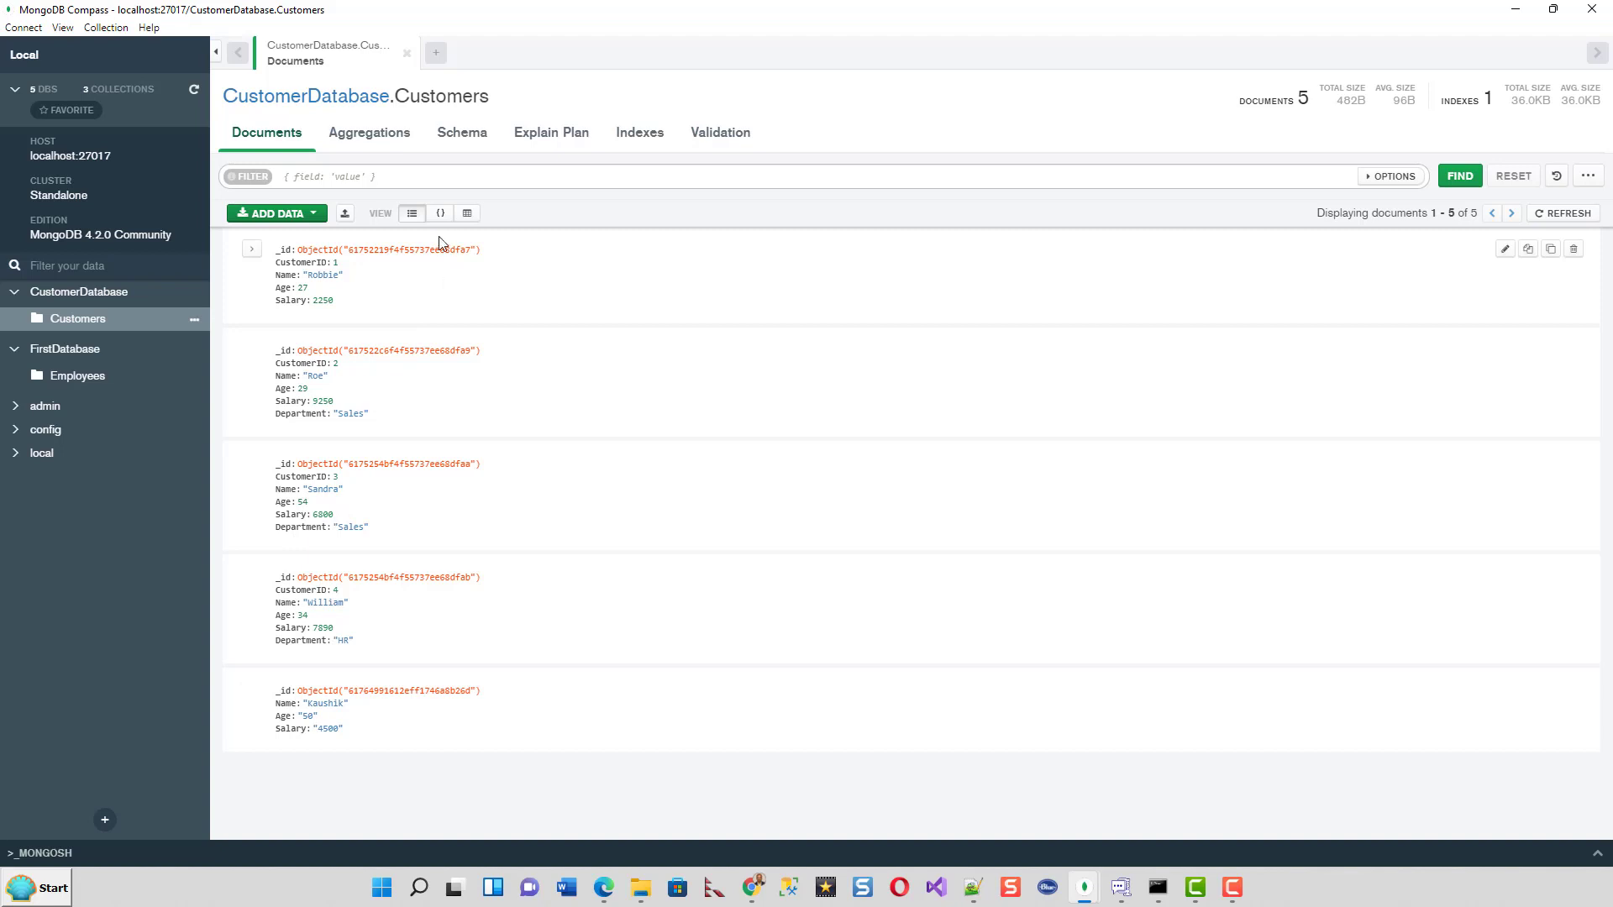
- Show the Customers documents in JSON format and switch the display to a table
{"action": "left_click", "coordinate": [441, 215]}
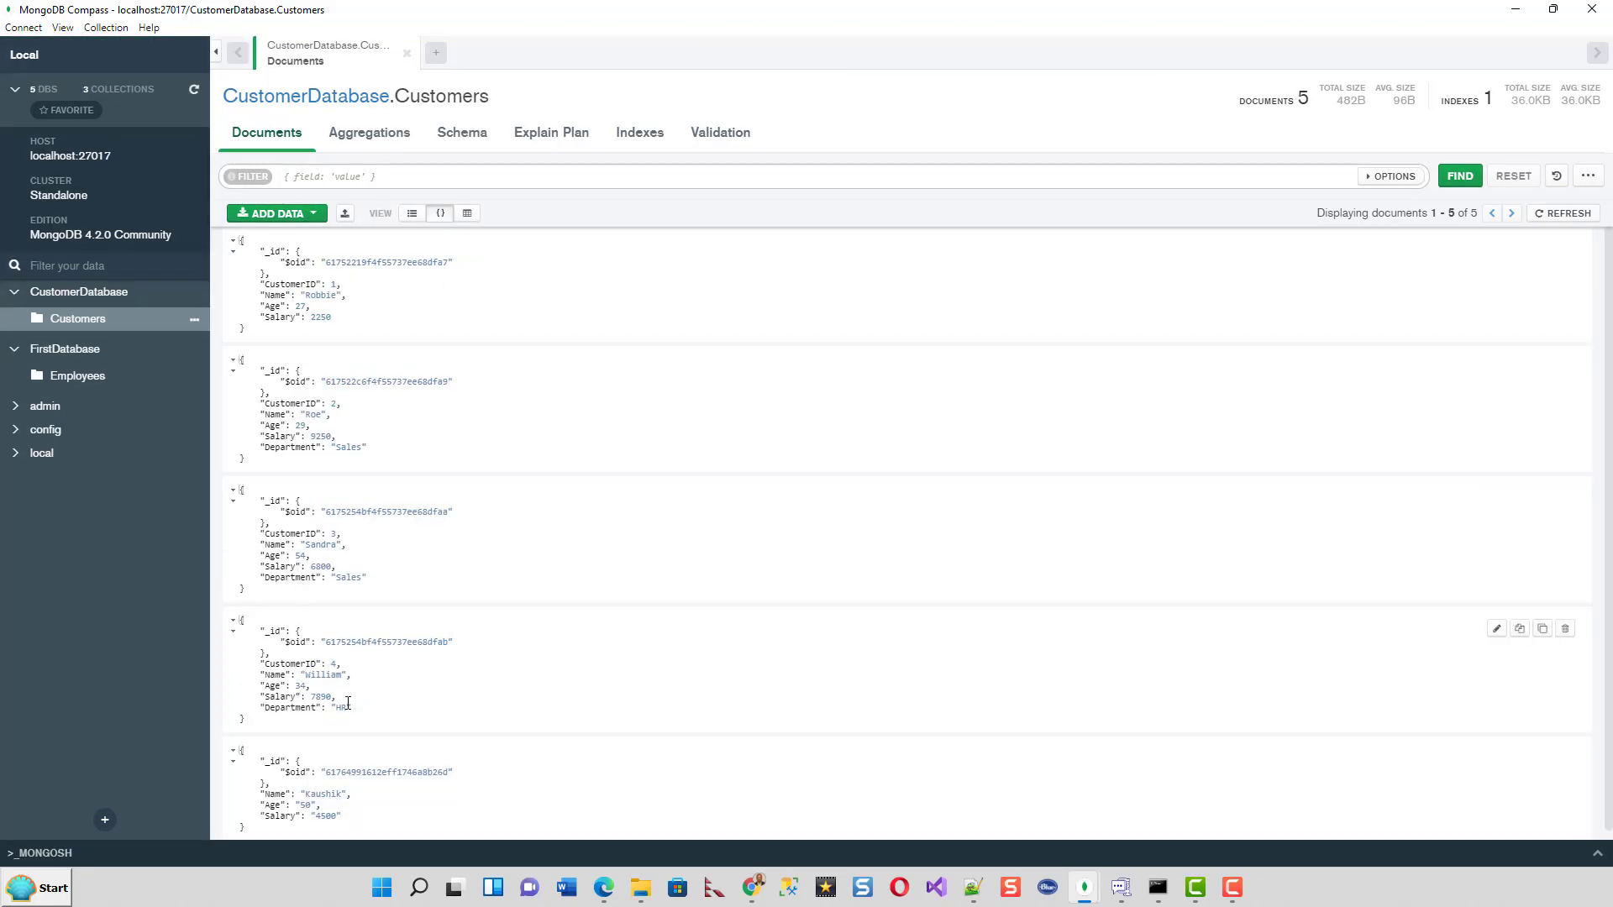
{"action": "left_click", "coordinate": [467, 215]}
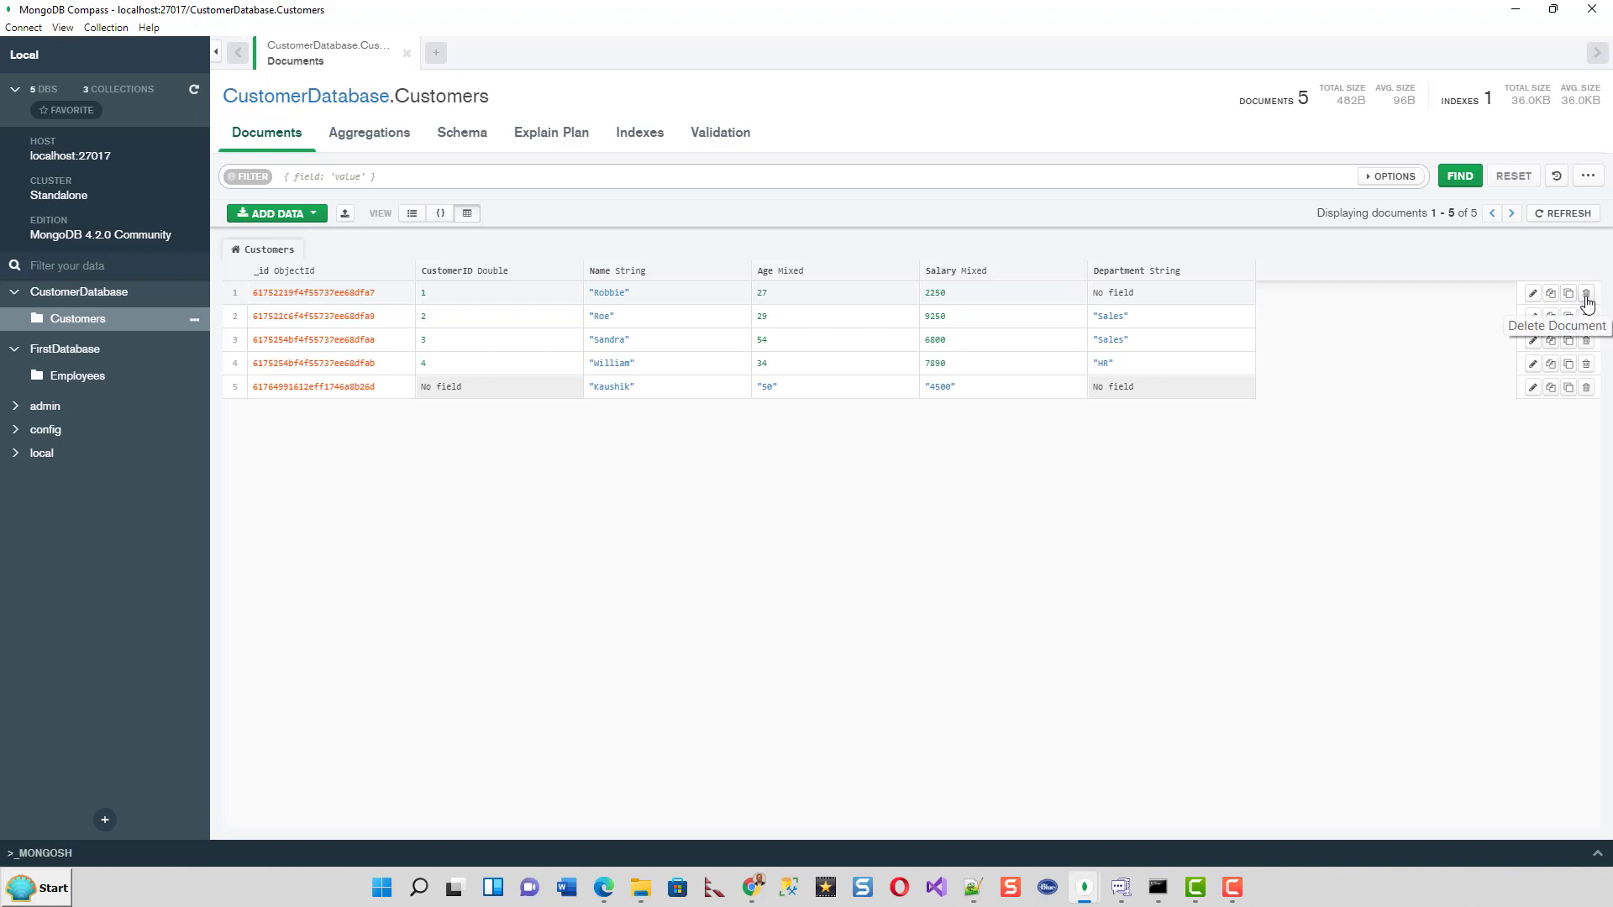
- Open the first document for editing in the table and change its Salary data type to Int32
{"action": "left_click", "coordinate": [1532, 294]}
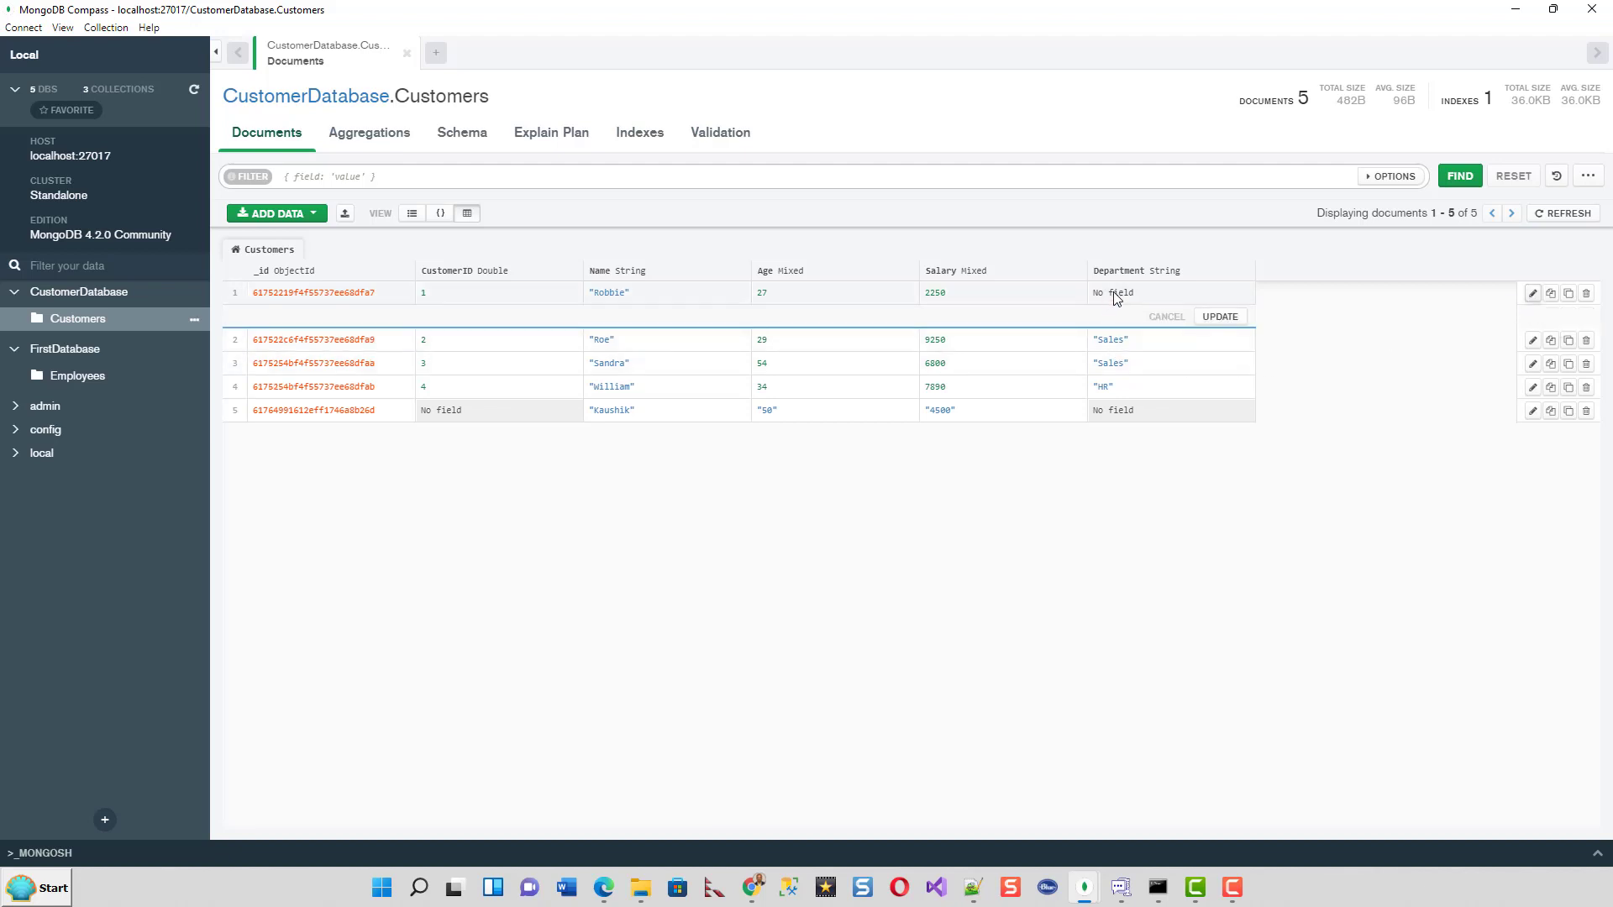
{"action": "left_click", "coordinate": [954, 295]}
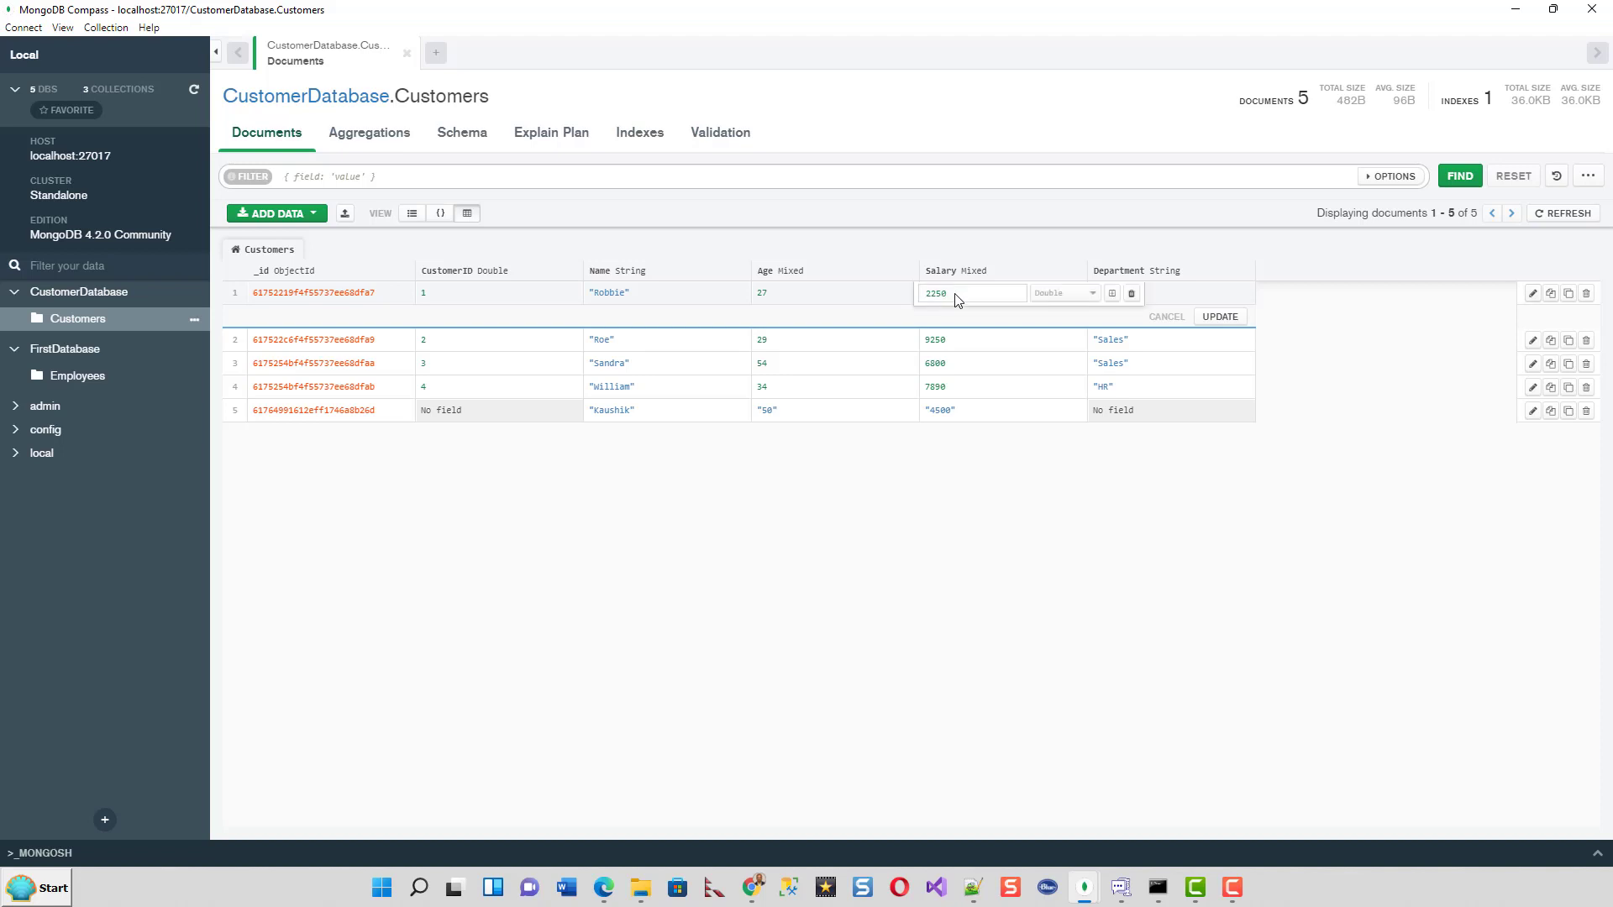
{"action": "left_click", "coordinate": [1092, 296]}
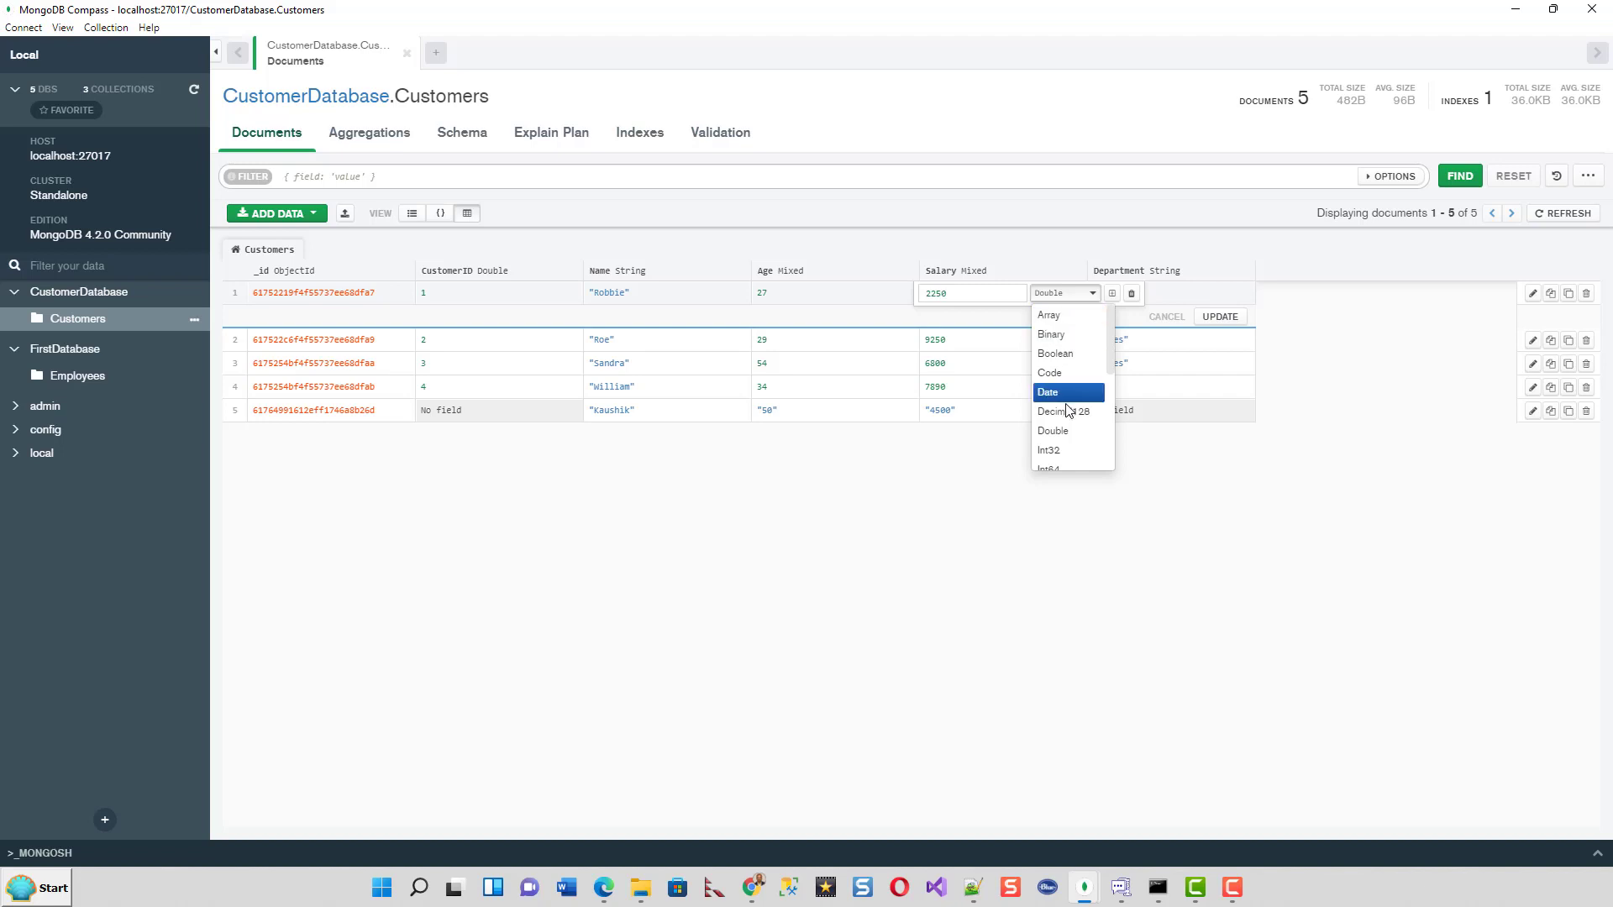
{"action": "left_click", "coordinate": [1059, 451]}
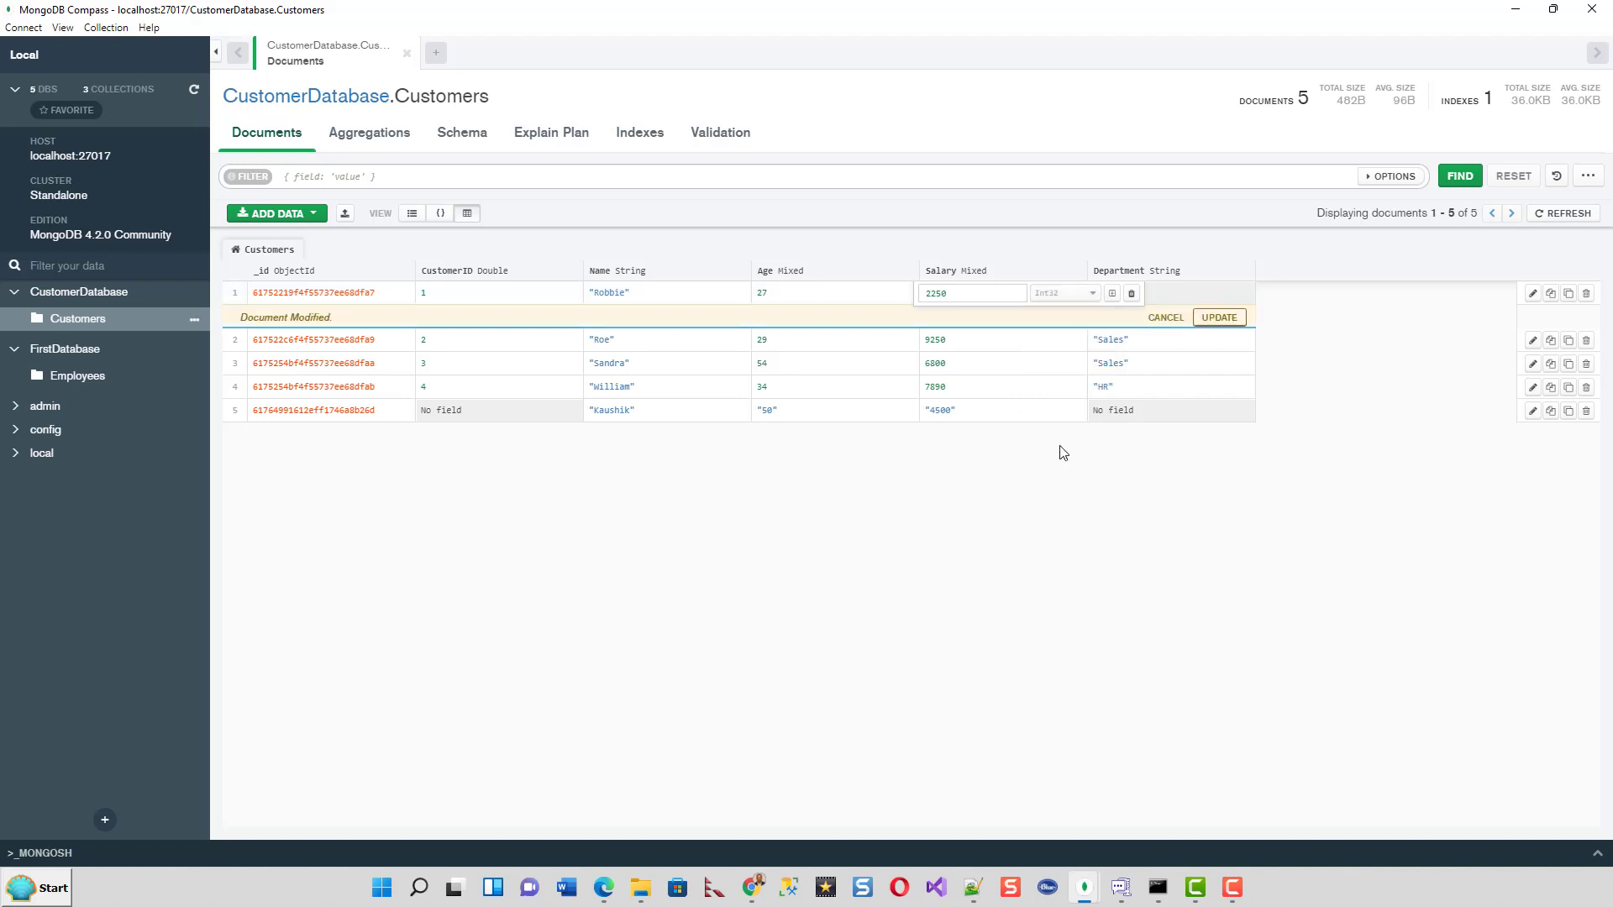
- Change the Age data type of the first document to Int32
{"action": "left_click", "coordinate": [844, 299]}
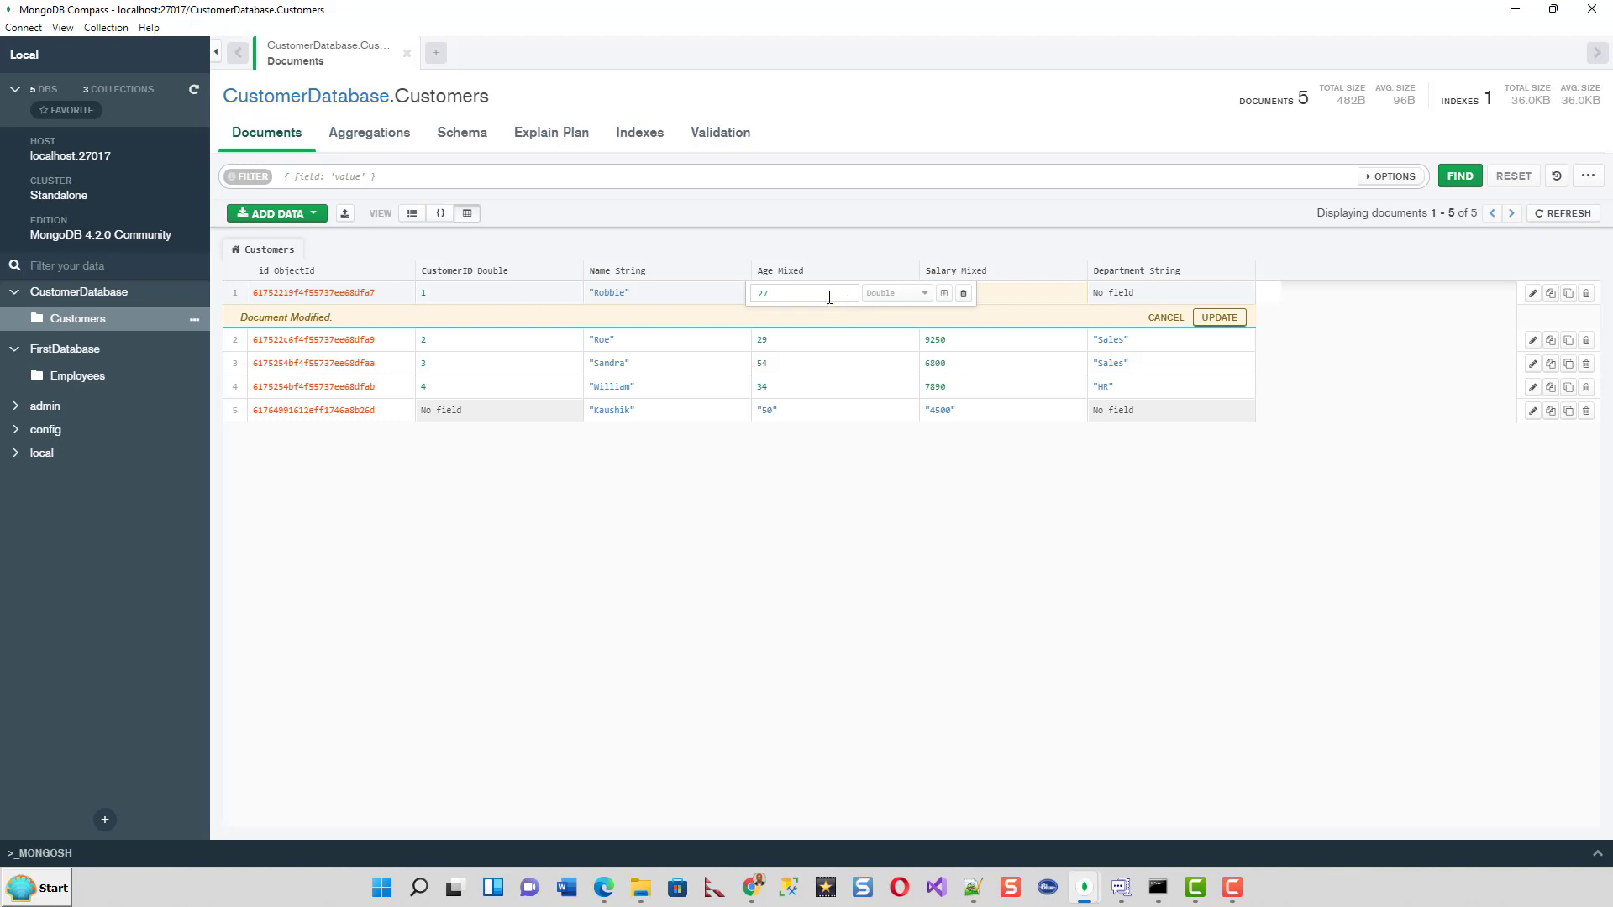
{"action": "left_click", "coordinate": [924, 294]}
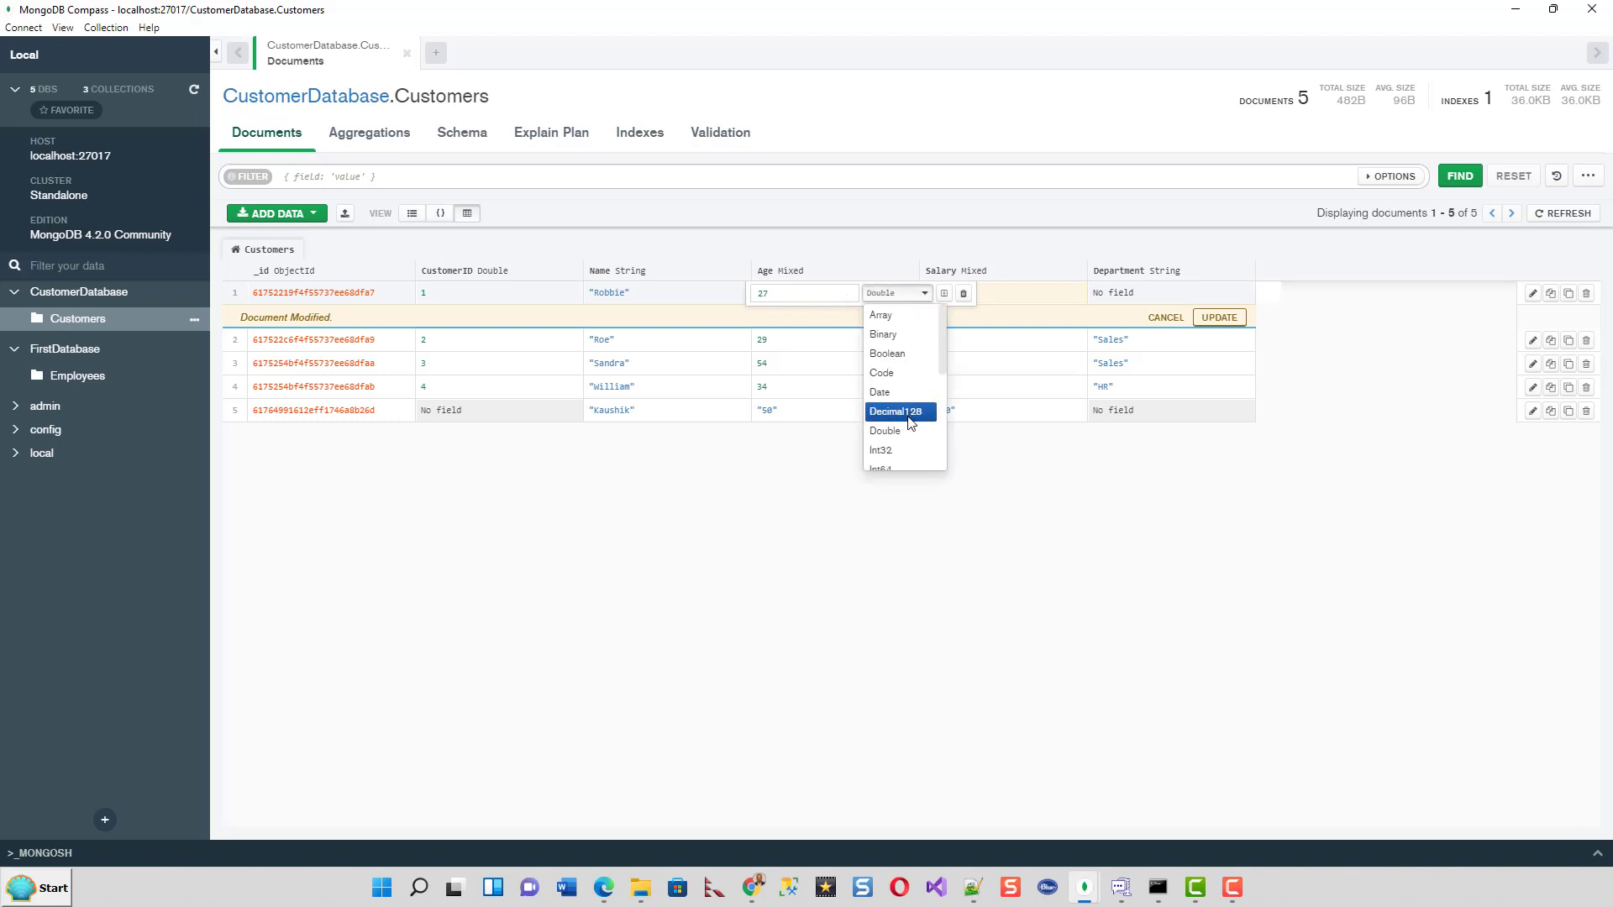
{"action": "scroll", "coordinate": [911, 420], "scroll_direction": "down", "scroll_amount": 2}
{"action": "left_click", "coordinate": [895, 367]}
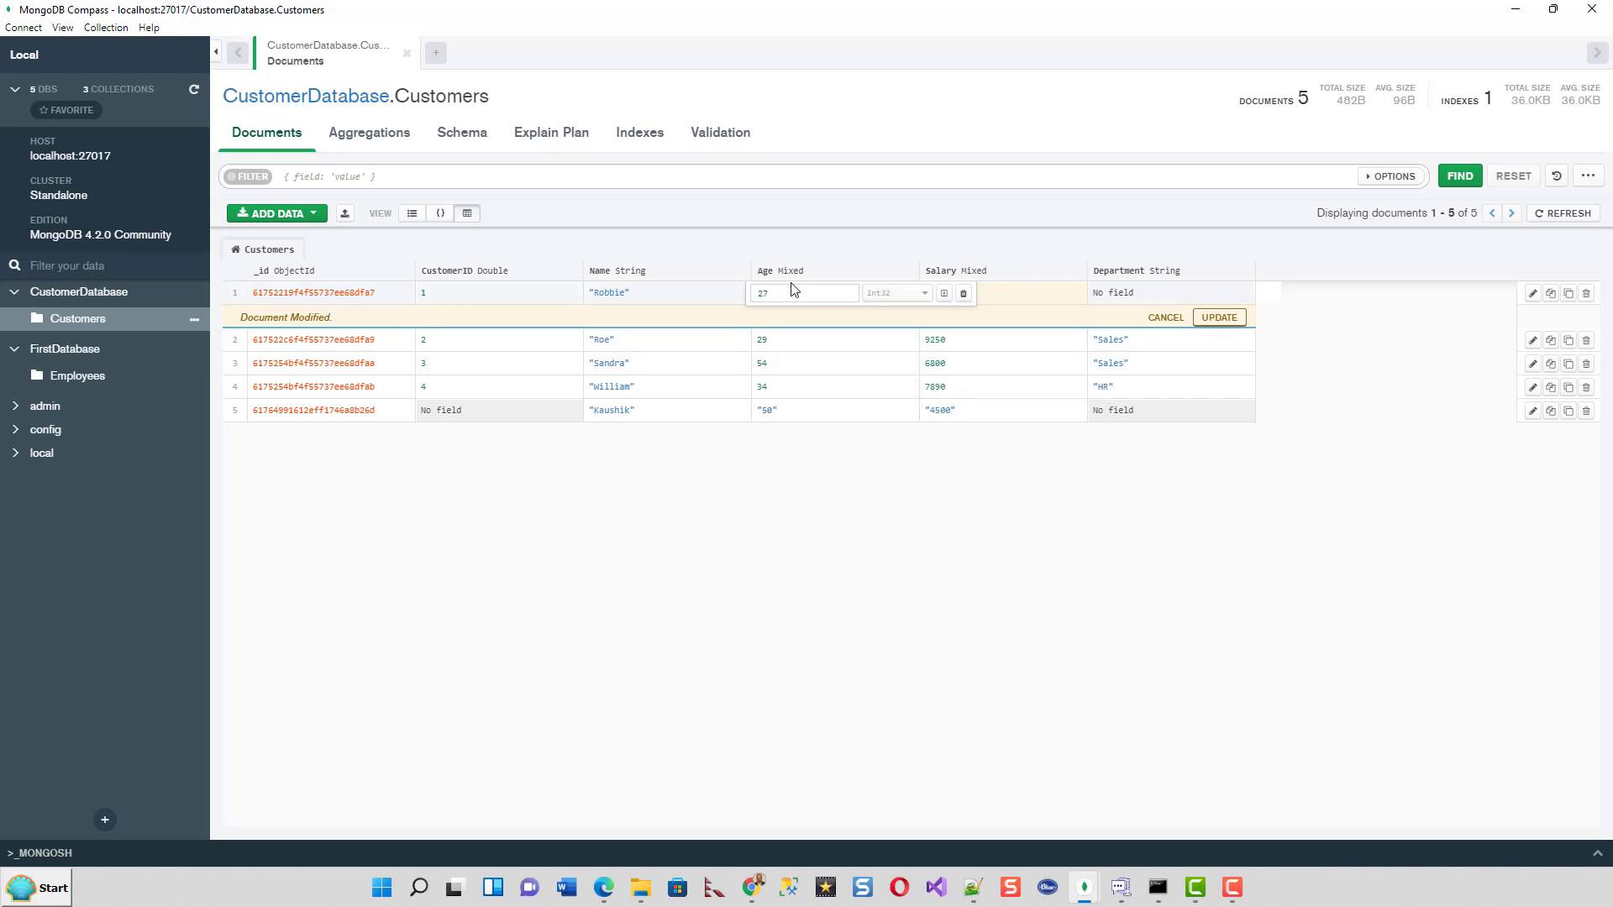
- Enter Sales as the first document's Department and update the document
{"action": "left_click", "coordinate": [676, 300]}
{"action": "left_click", "coordinate": [676, 300]}
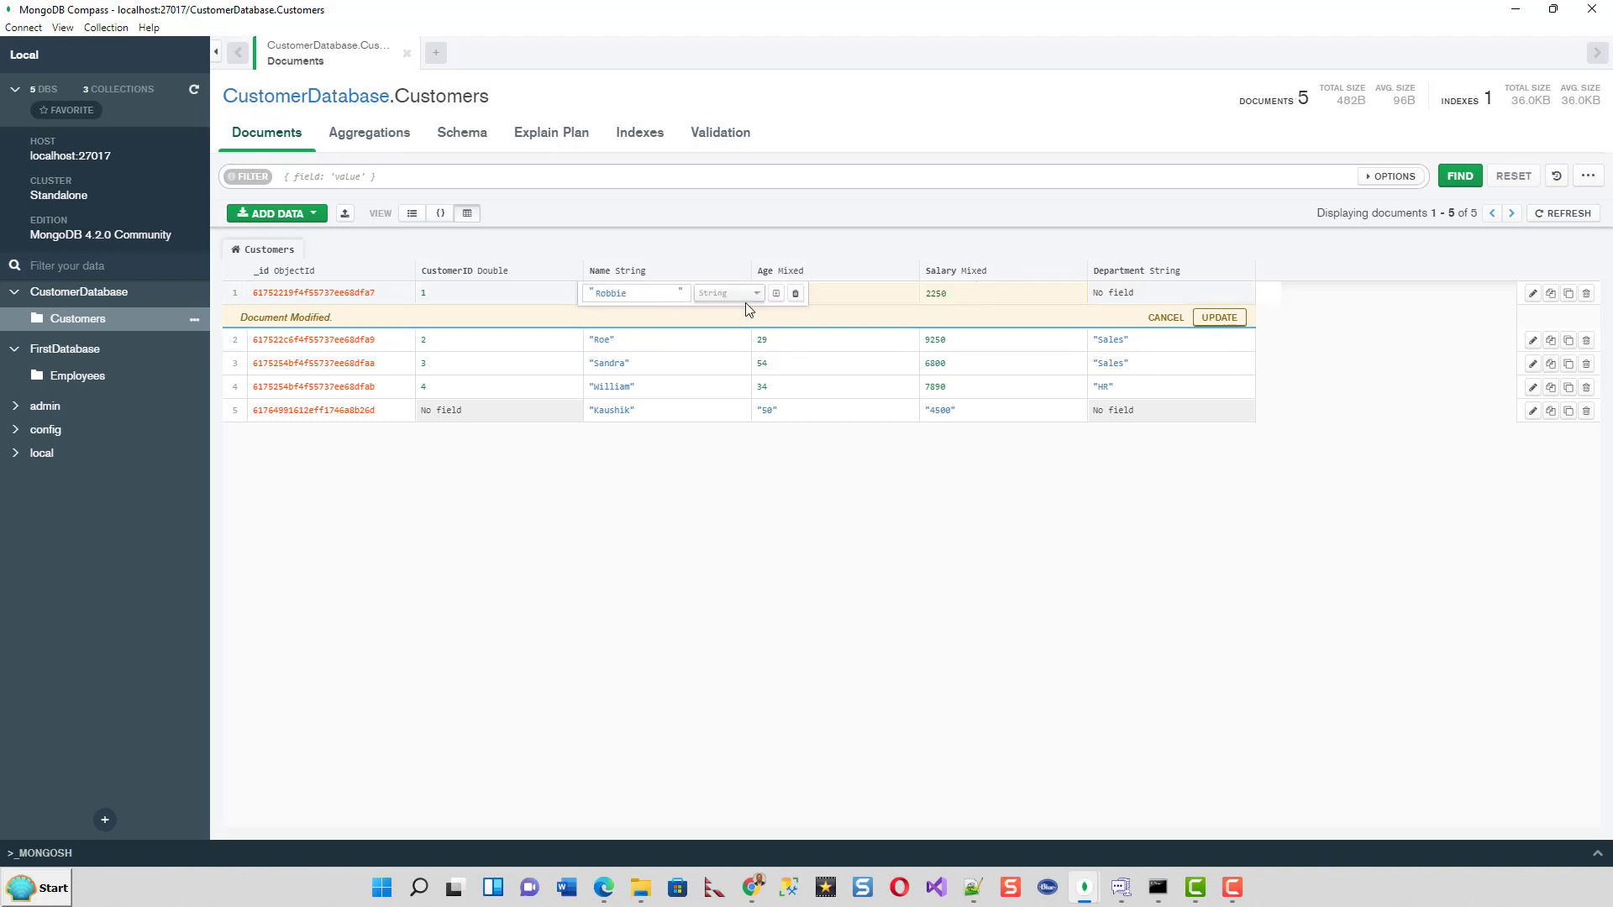
{"action": "left_click", "coordinate": [1025, 300]}
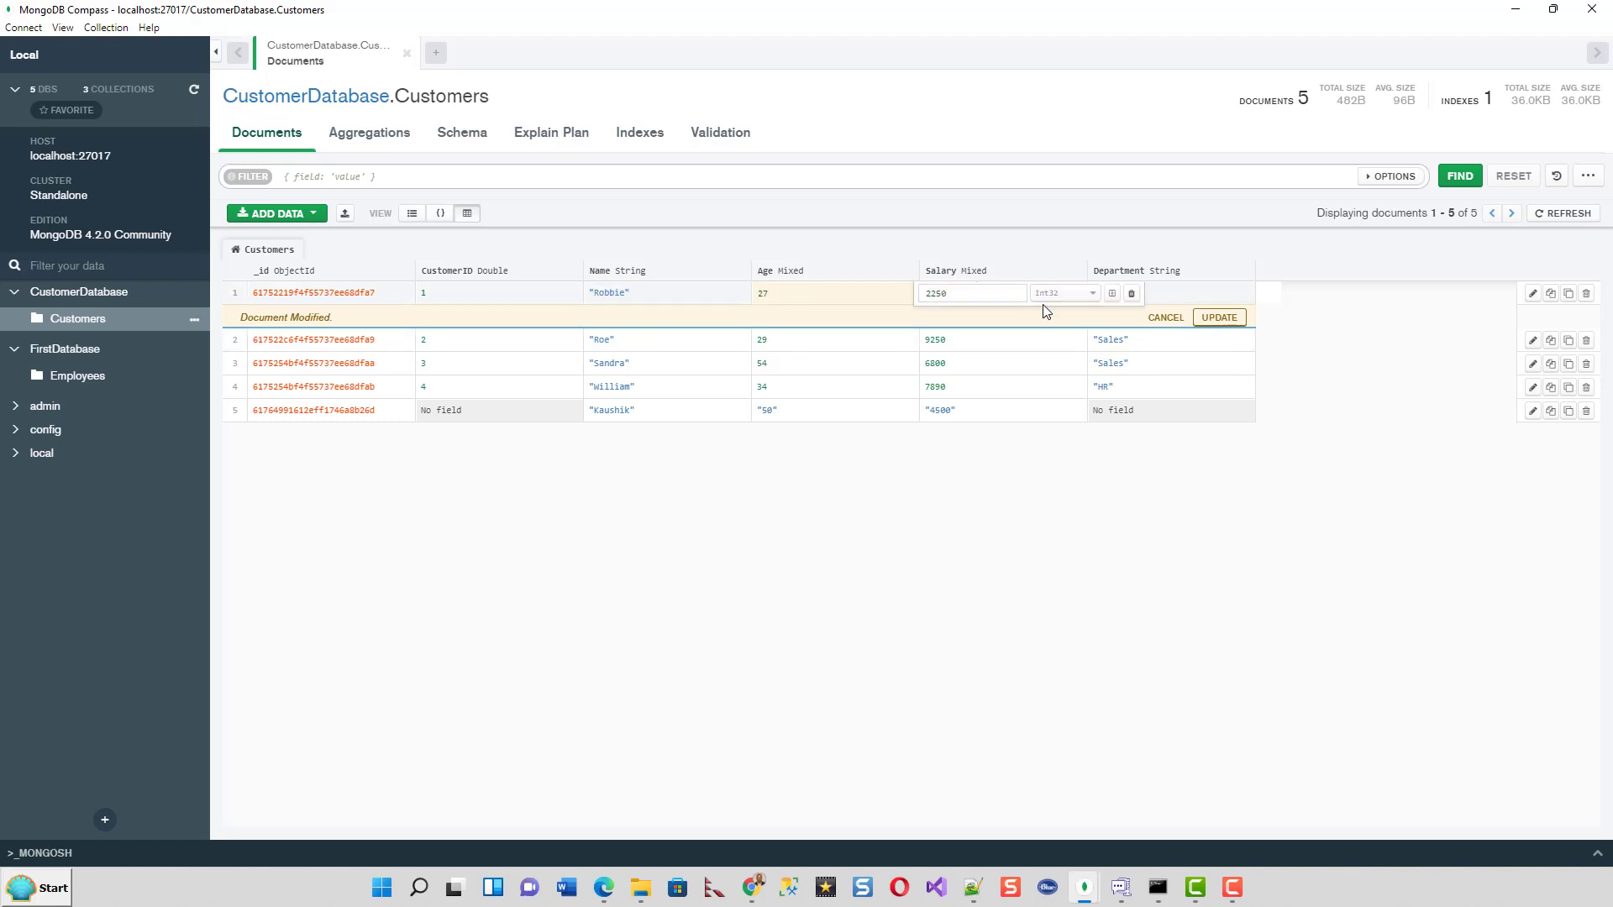
{"action": "left_click", "coordinate": [846, 301]}
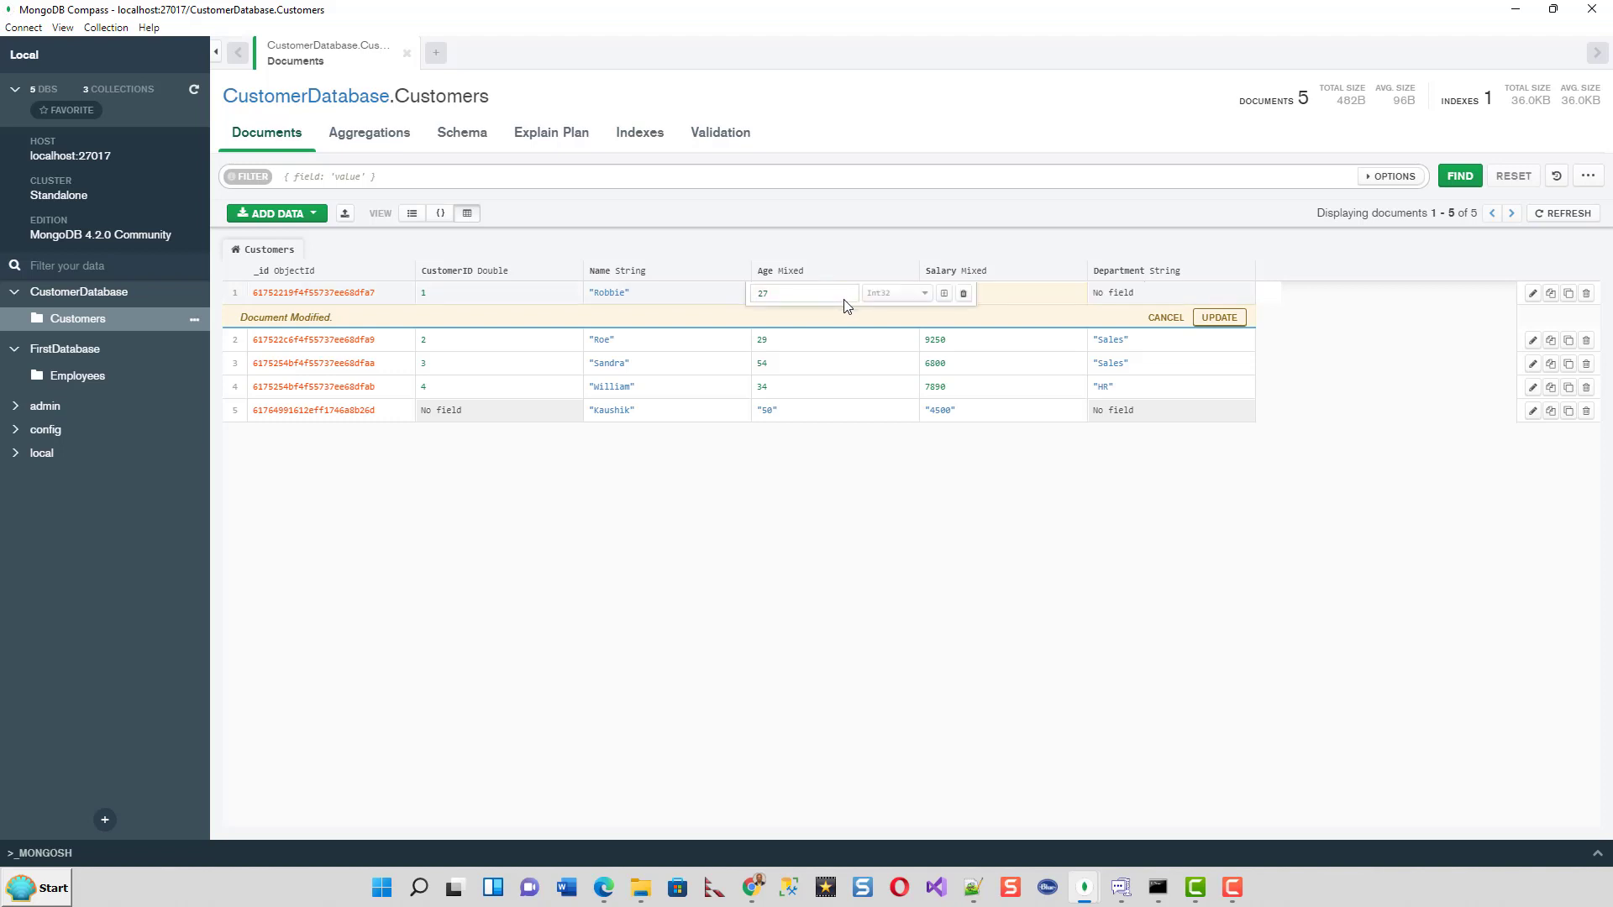
{"action": "left_click", "coordinate": [1142, 295]}
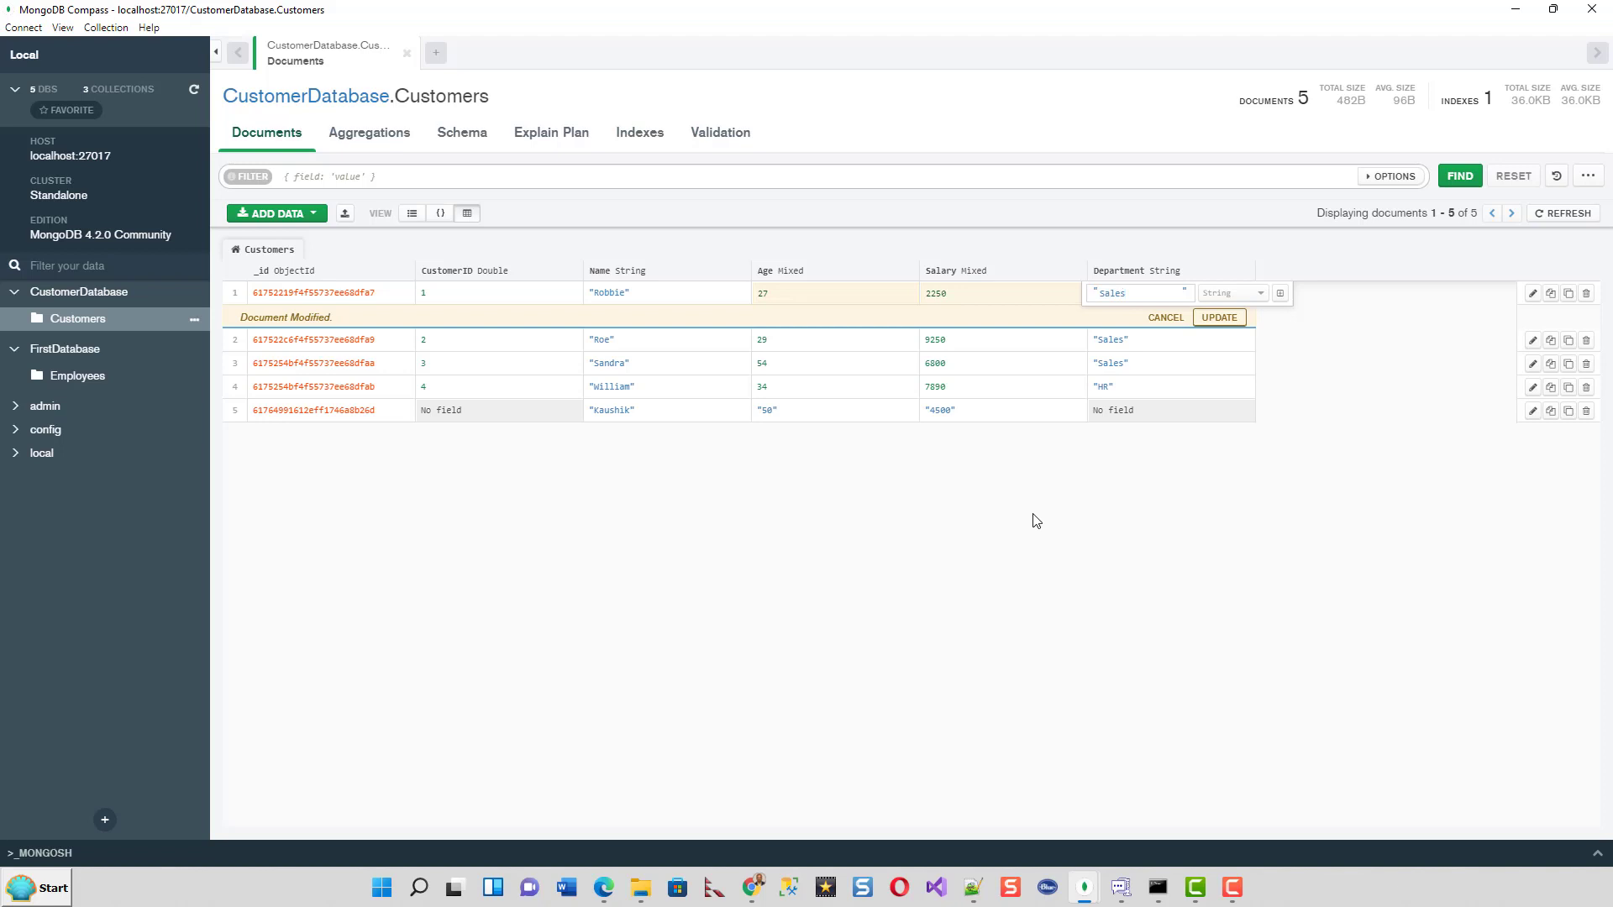
{"action": "left_click", "coordinate": [1222, 322]}
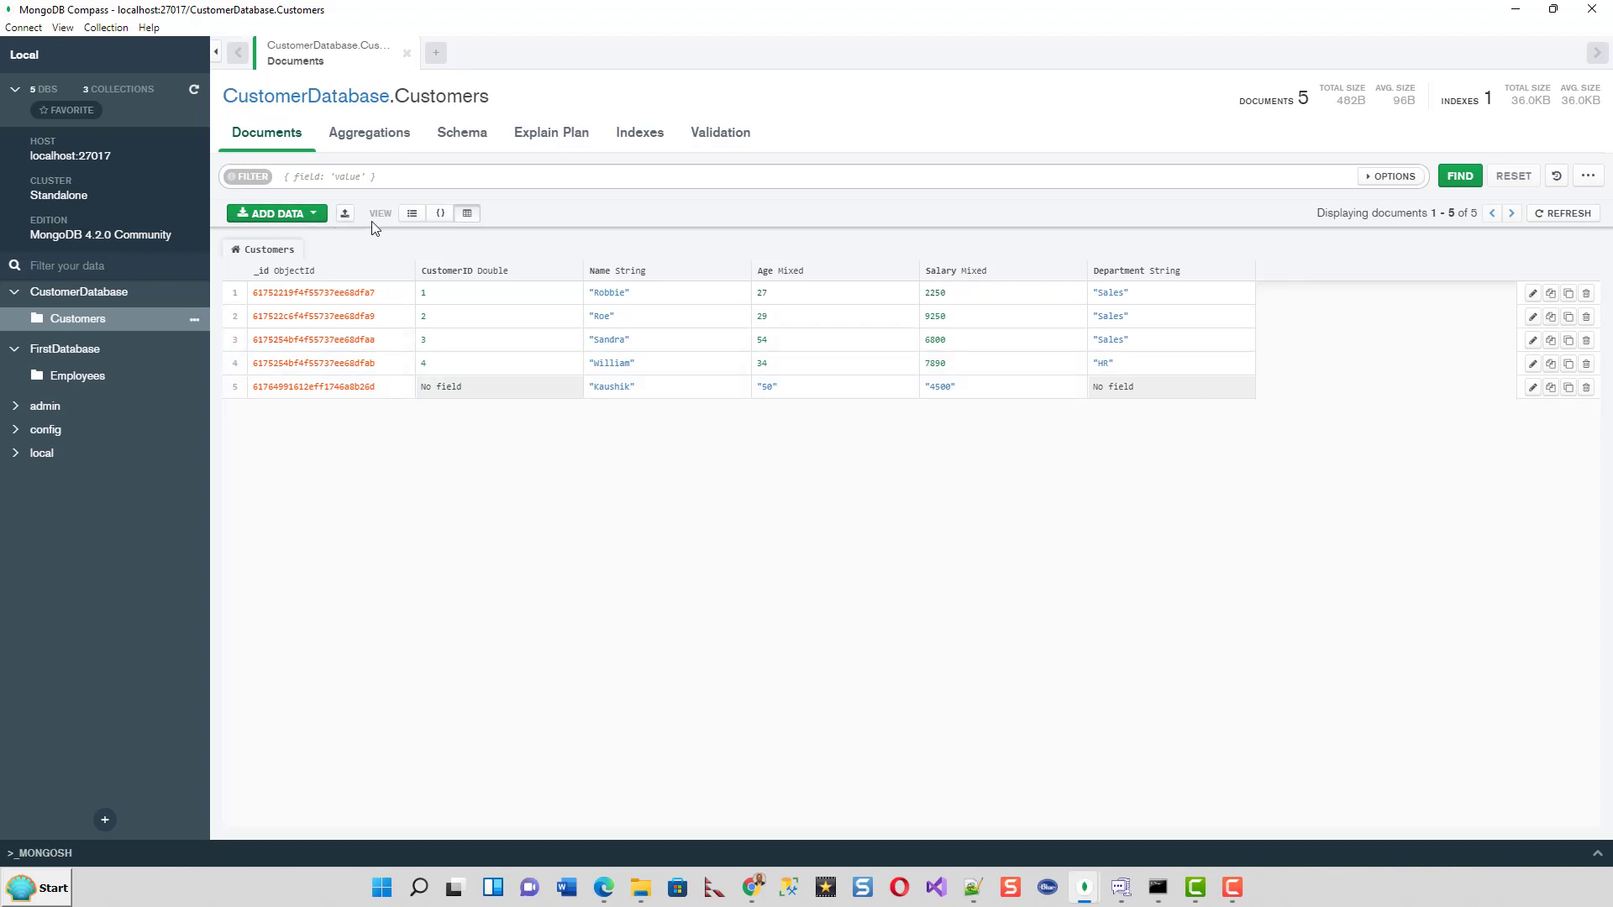
- Switch the documents to list view, change the first document's Salary data type to Int32 and update it
{"action": "left_click", "coordinate": [412, 214]}
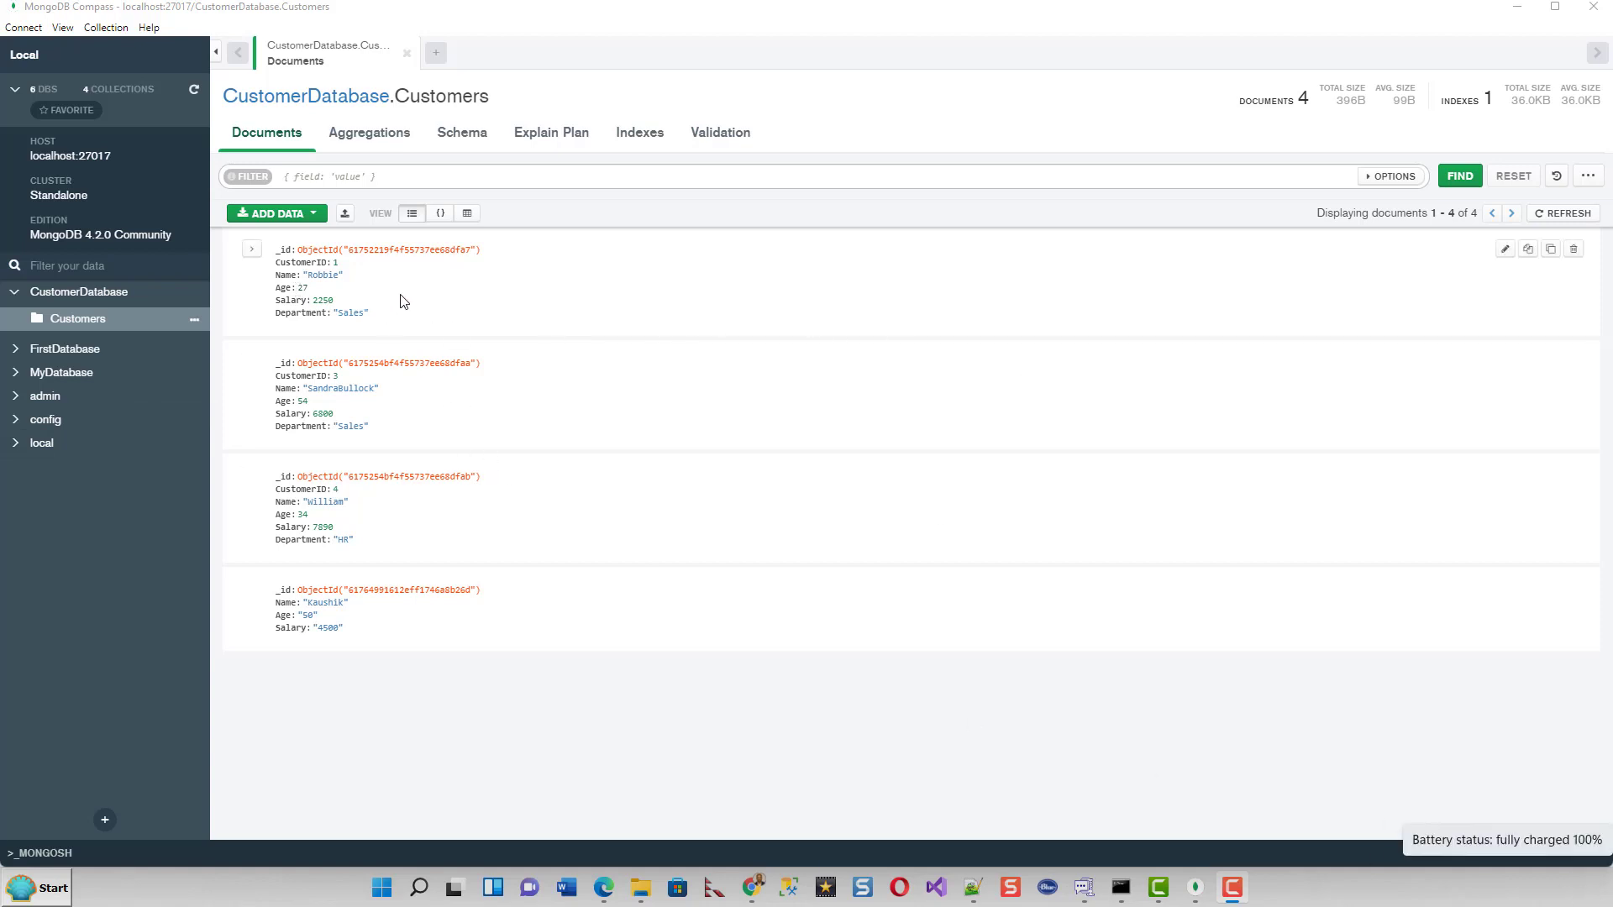
{"action": "left_click", "coordinate": [1509, 250]}
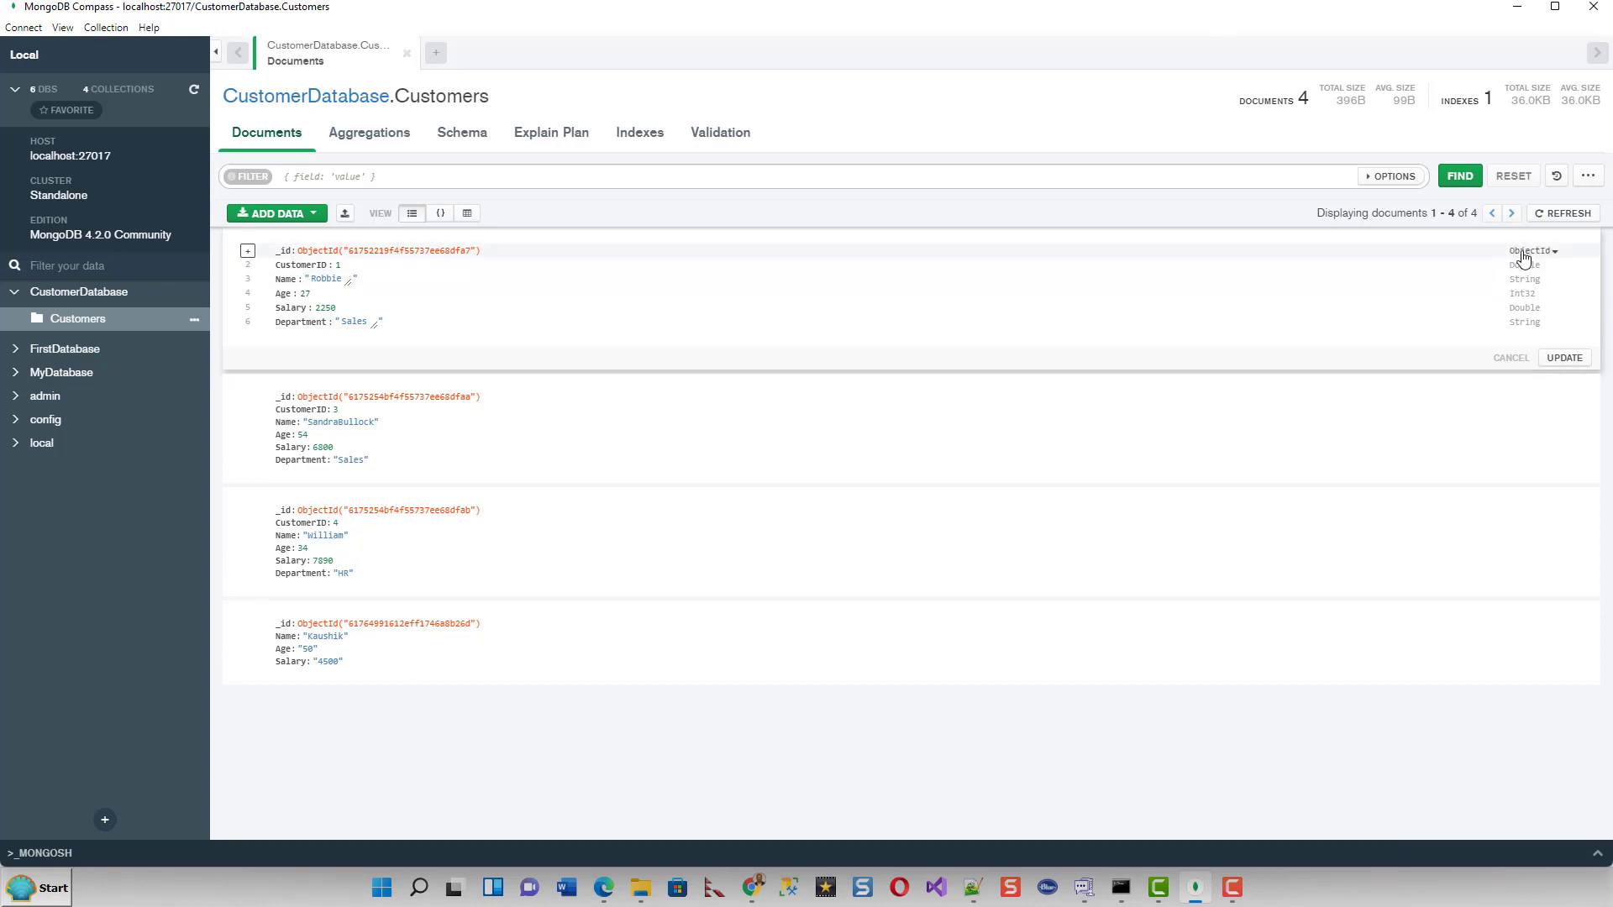
{"action": "left_click", "coordinate": [1527, 309]}
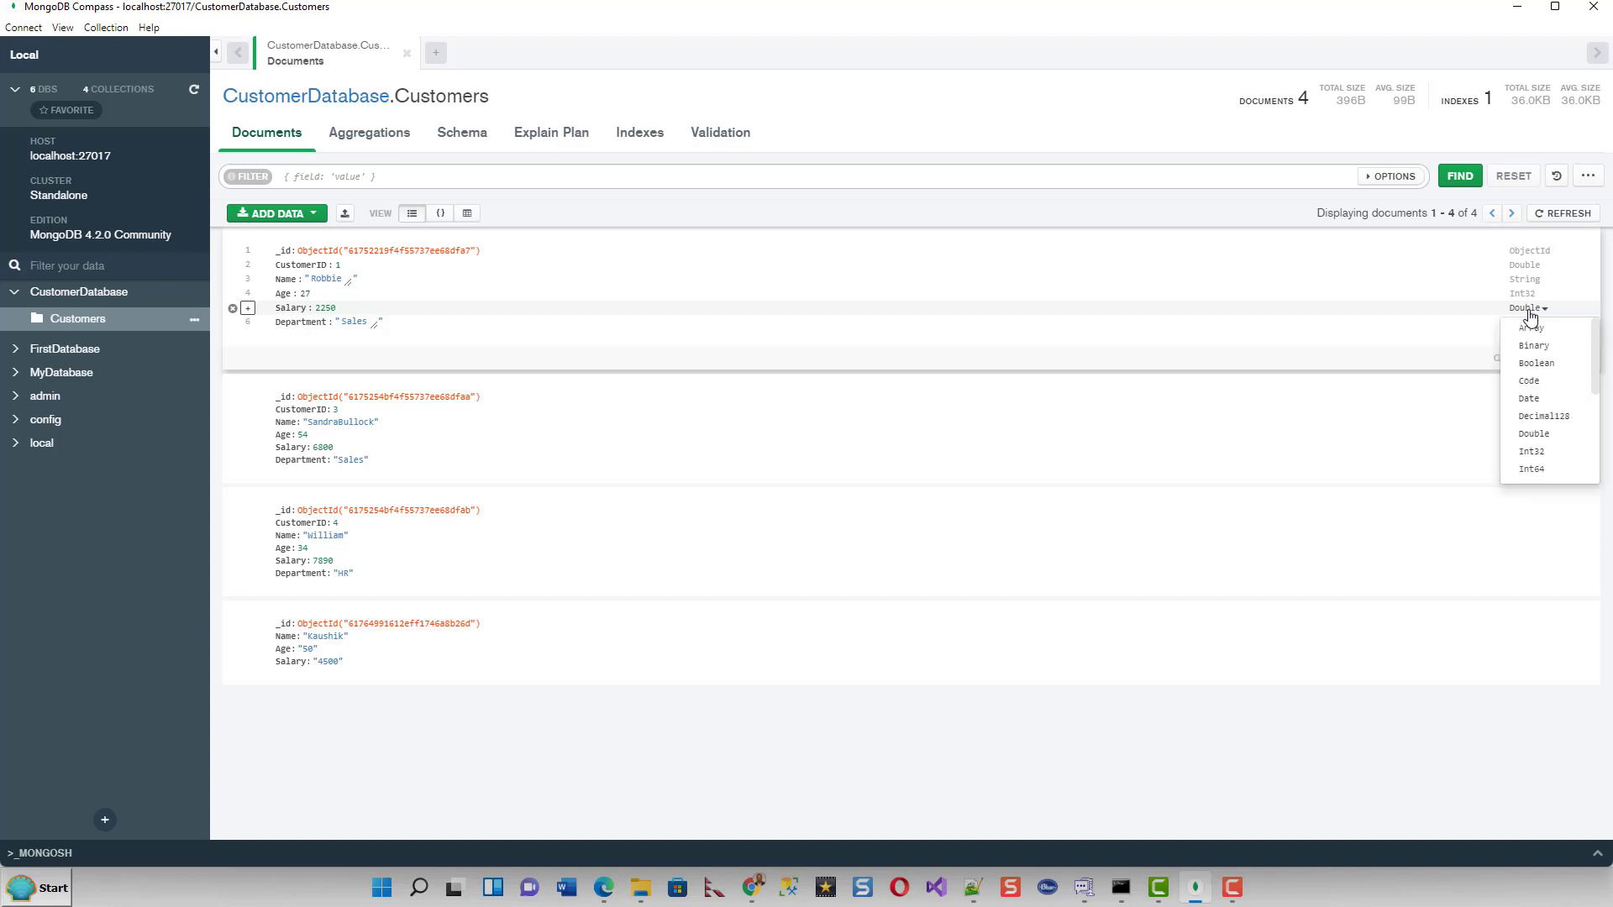
{"action": "left_click", "coordinate": [1535, 456]}
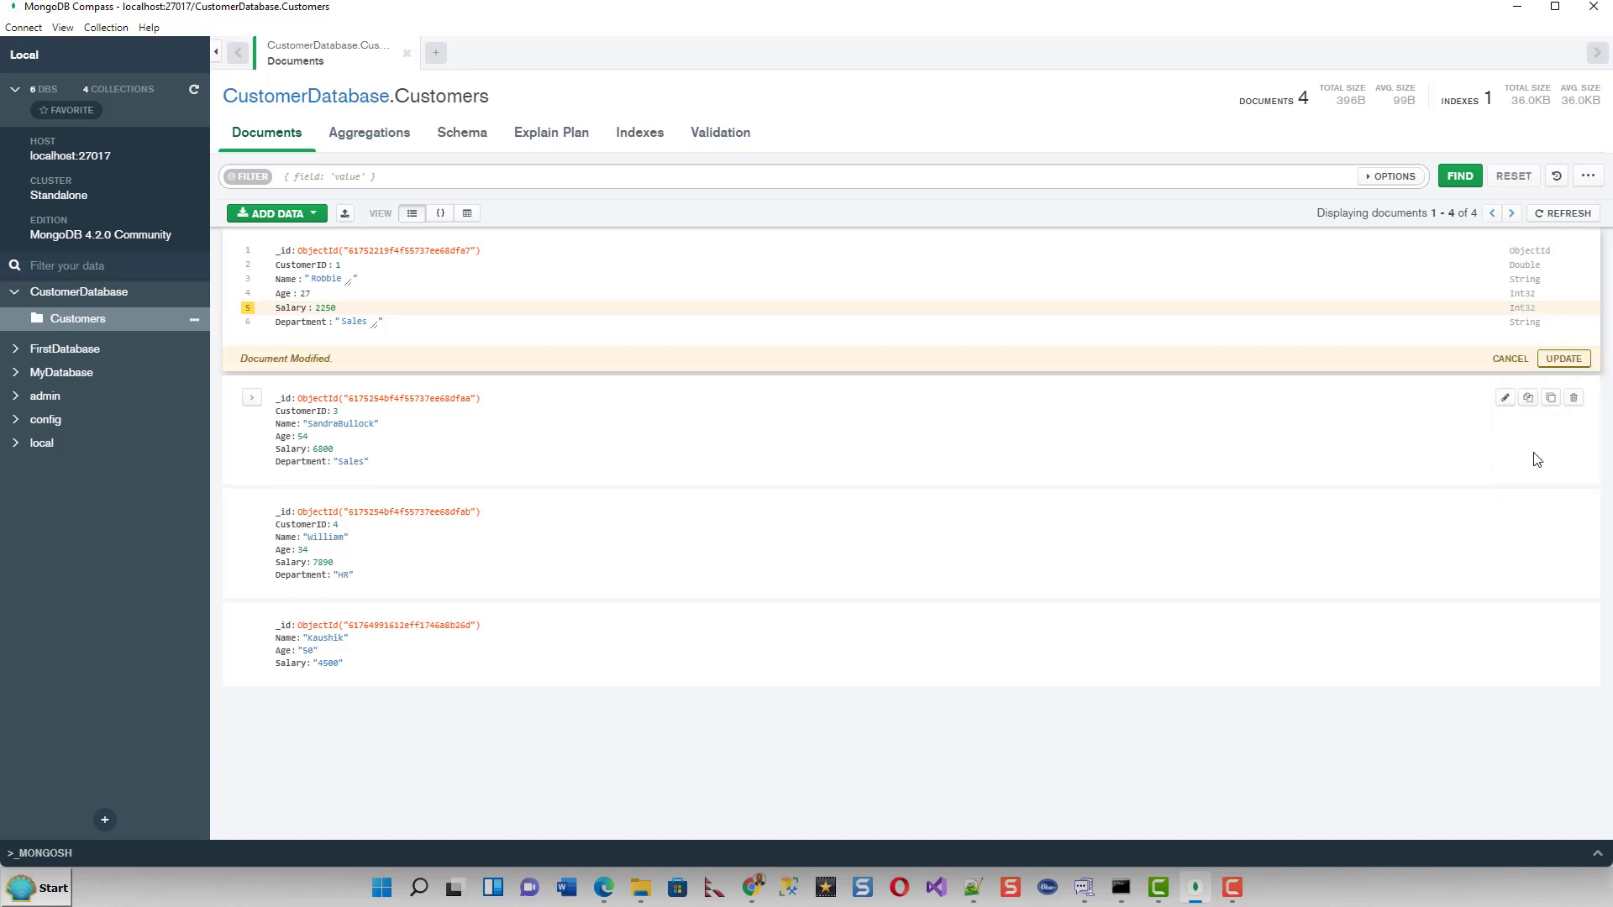
{"action": "left_click", "coordinate": [1565, 359]}
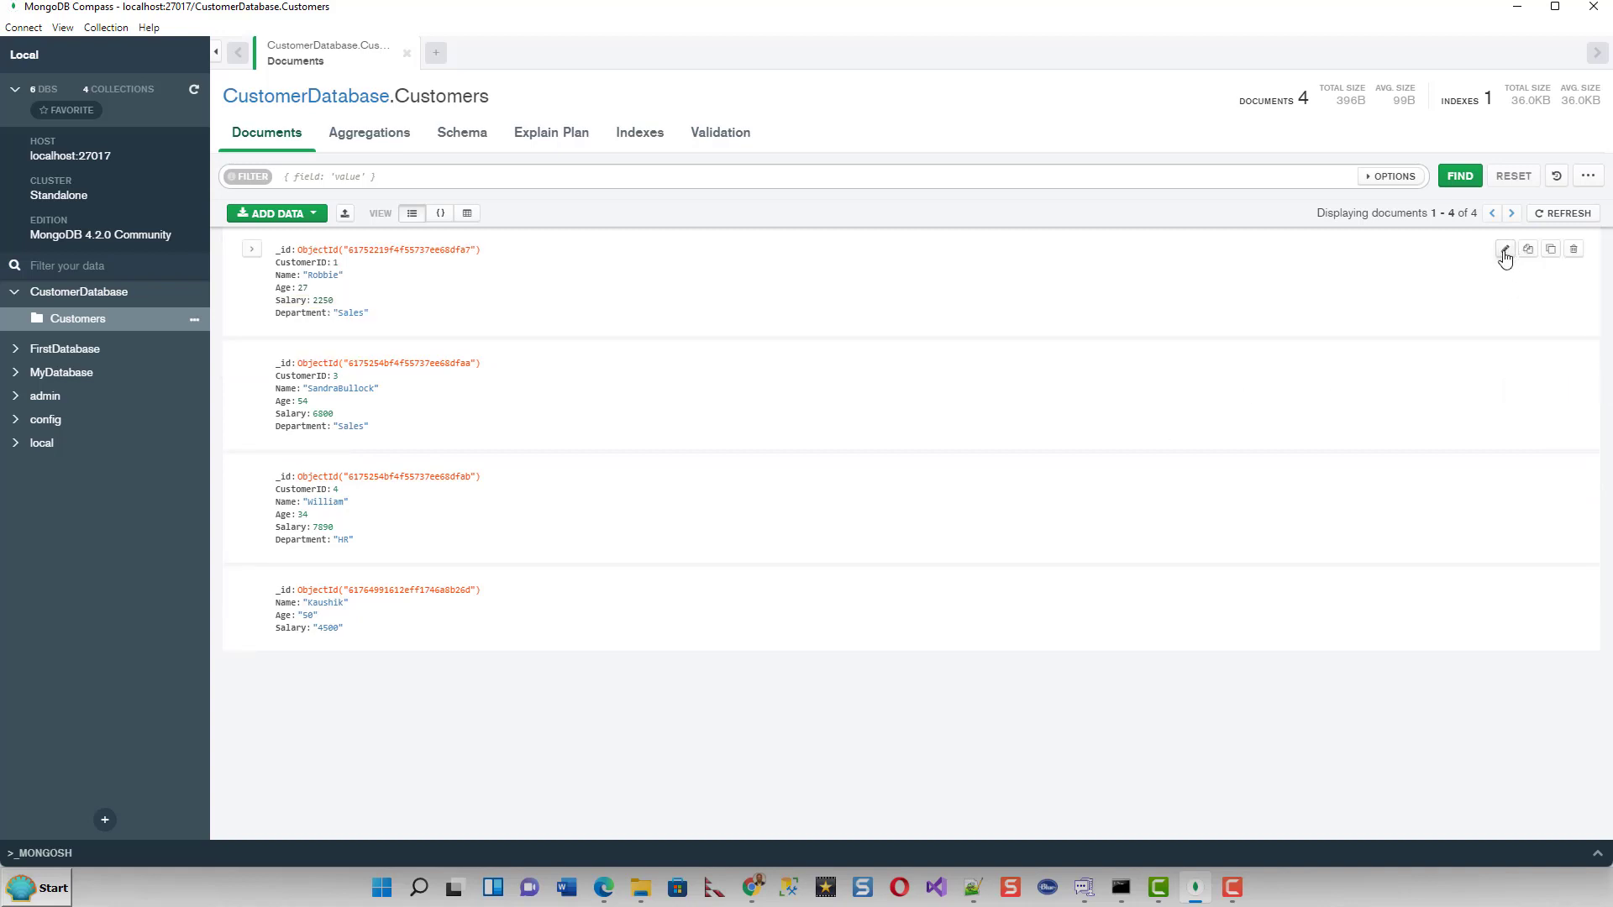
- Open the first document for editing and check the options for adding a field after Age and after Name
{"action": "left_click", "coordinate": [1503, 251]}
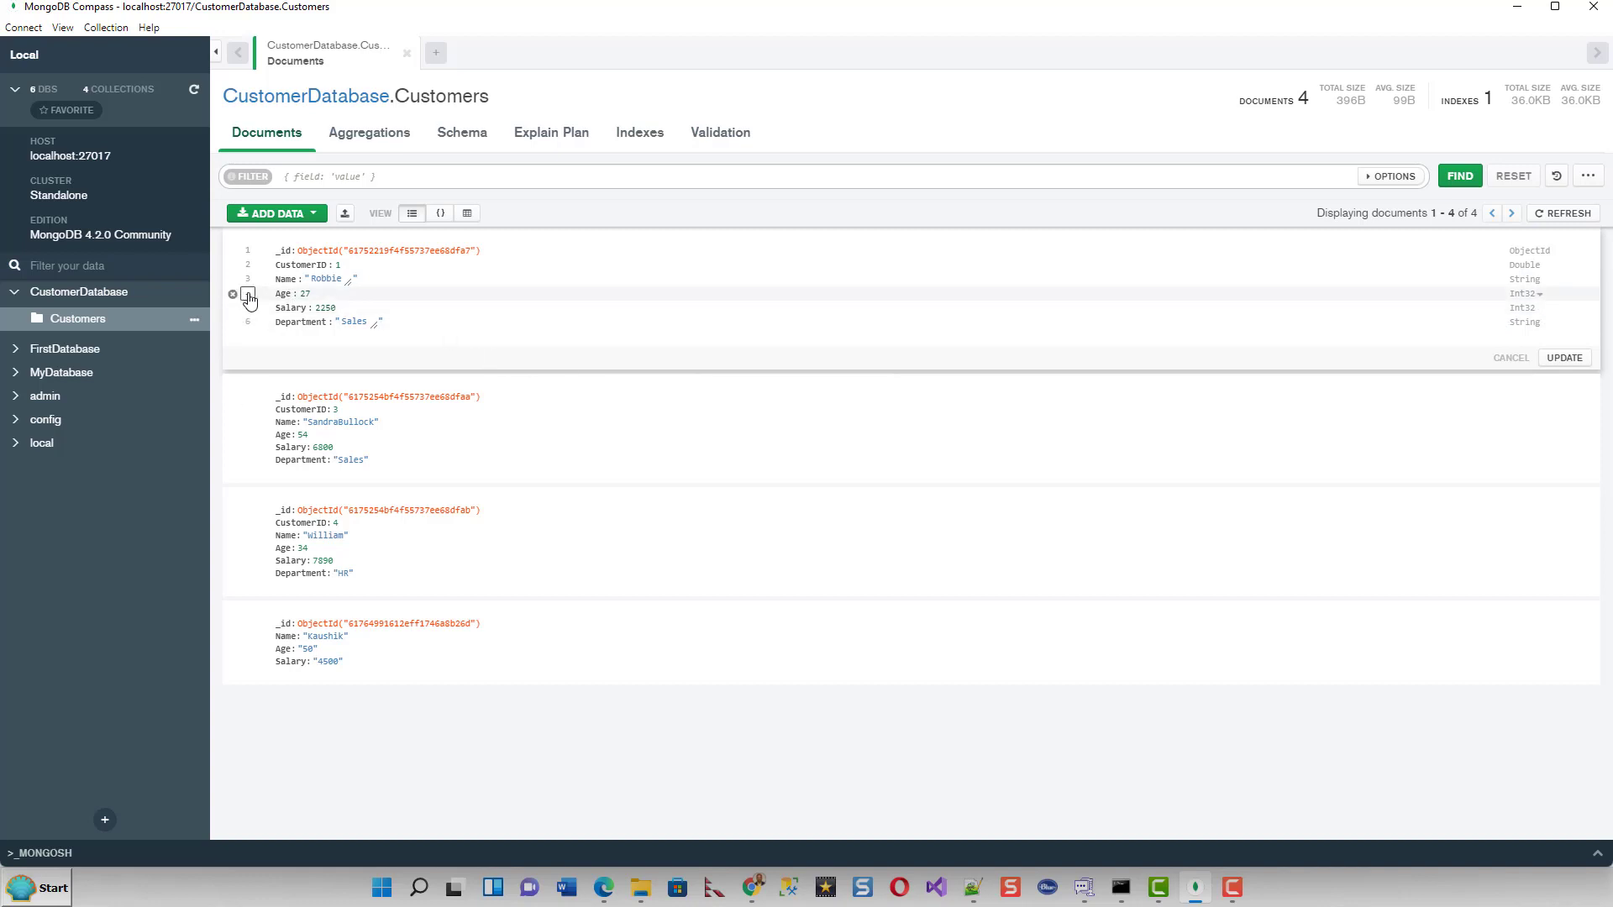
{"action": "left_click", "coordinate": [248, 296]}
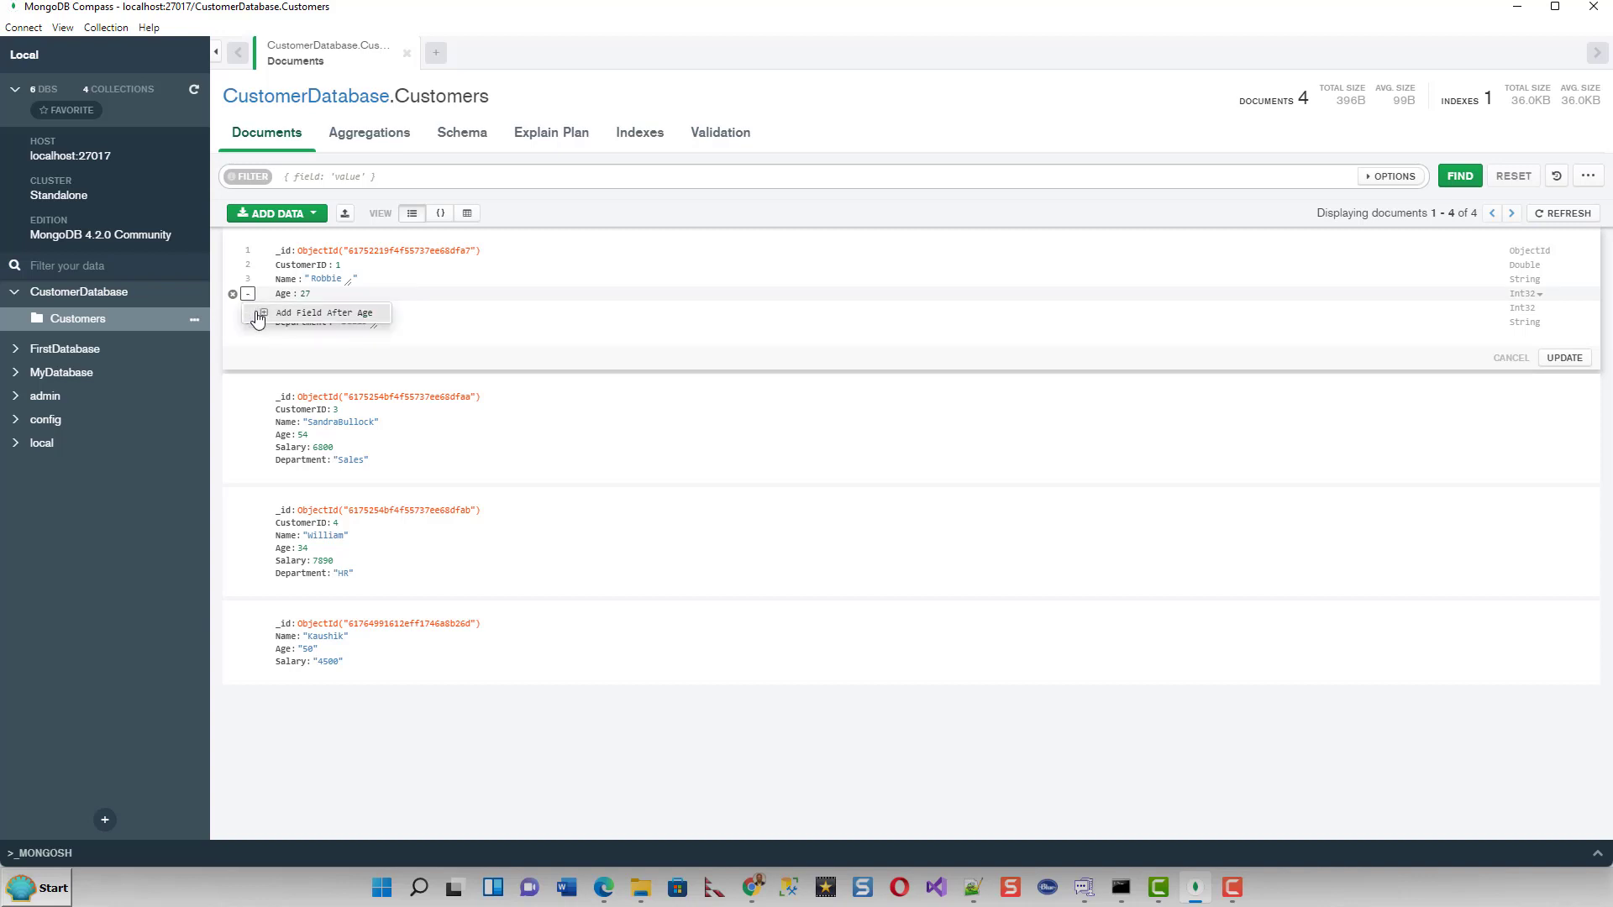
{"action": "left_click", "coordinate": [249, 280]}
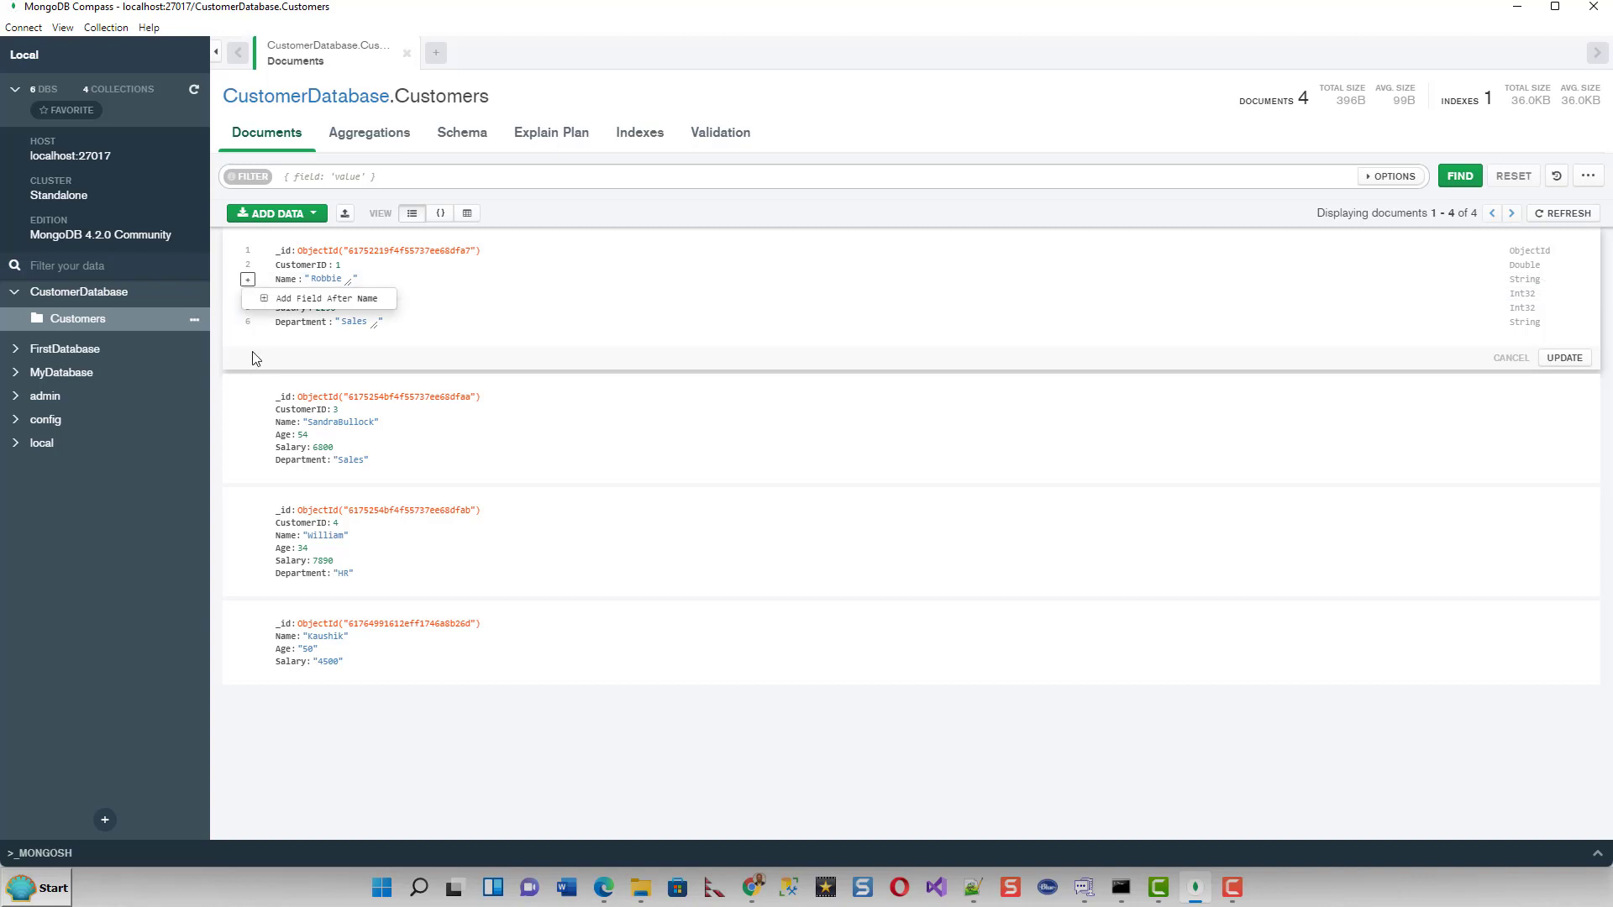
- Start an export of the full Customers collection and proceed to its field selection
{"action": "left_click", "coordinate": [344, 217]}
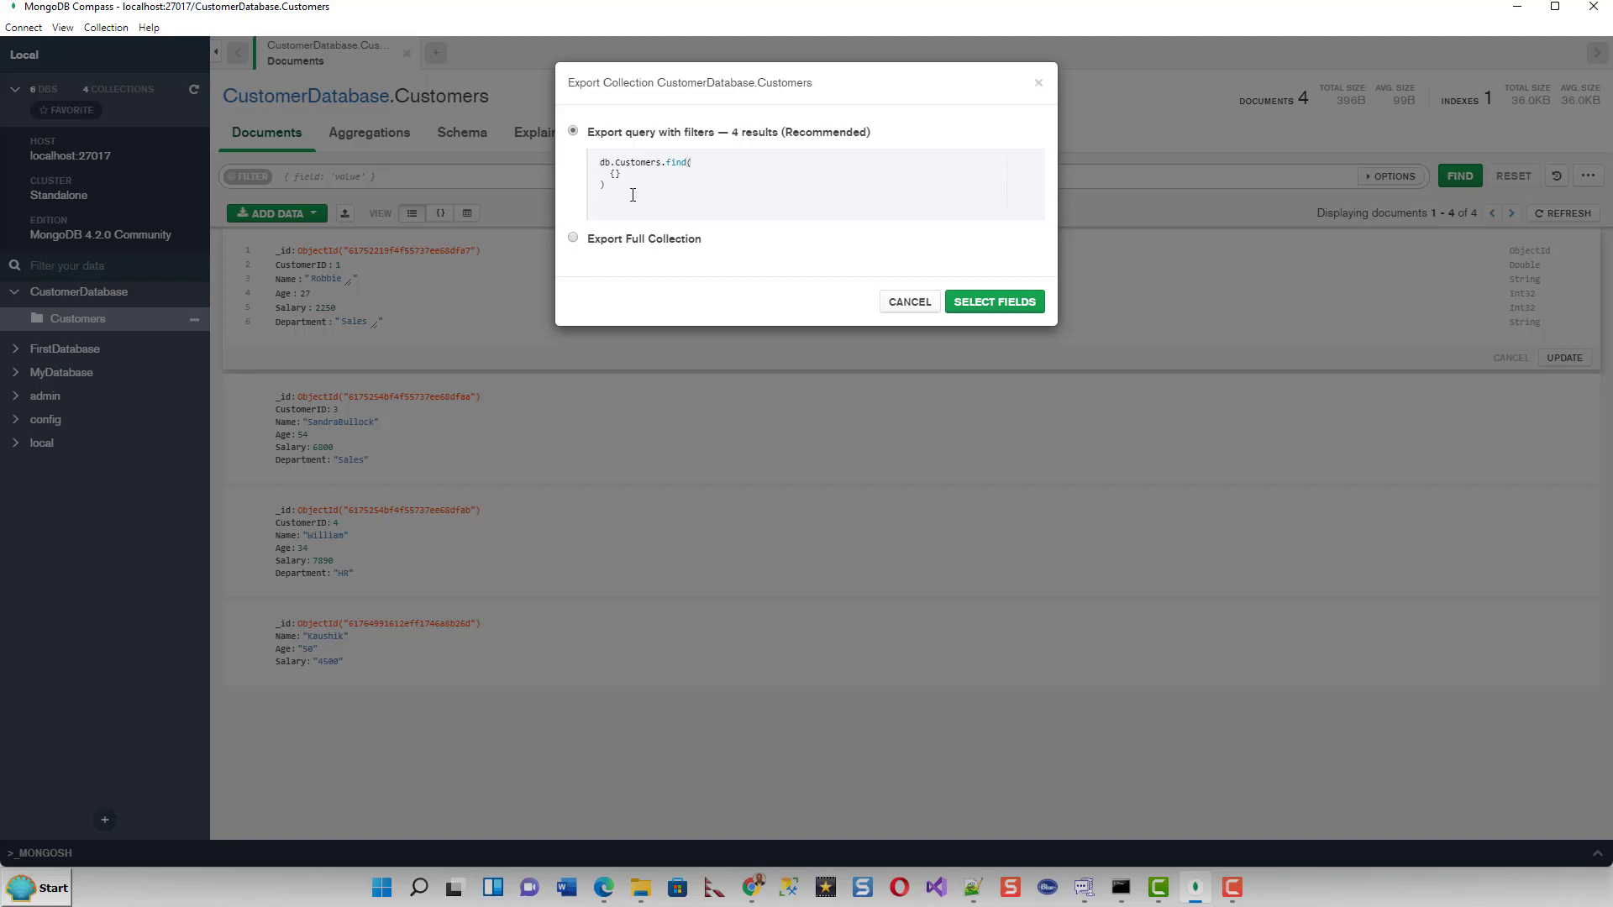
{"action": "left_click", "coordinate": [574, 241]}
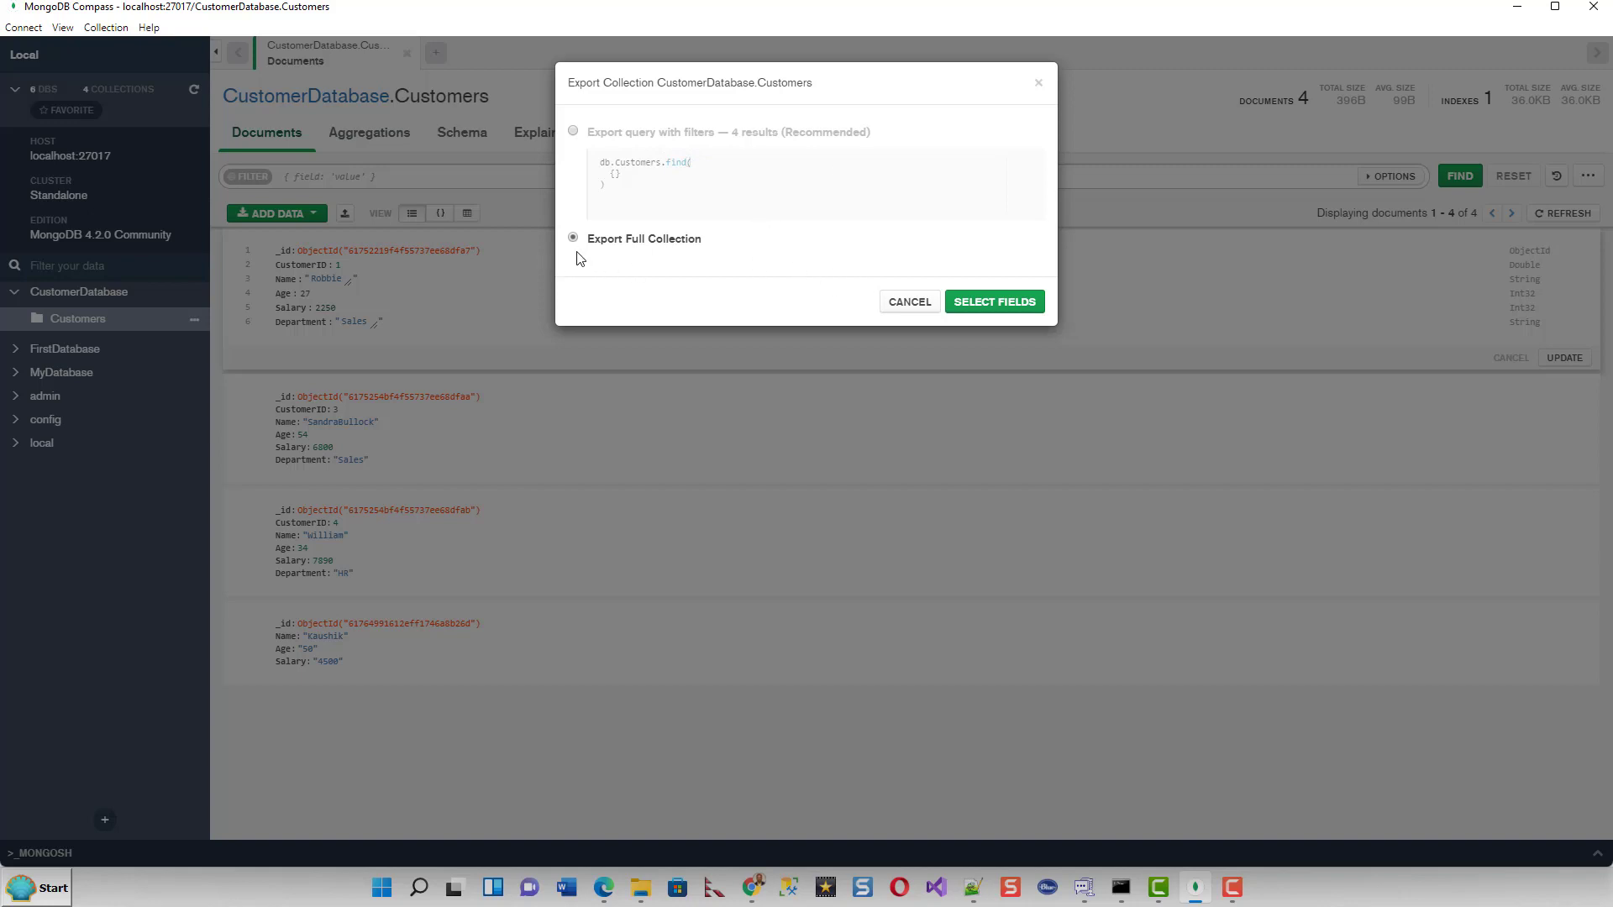
{"action": "left_click", "coordinate": [984, 307]}
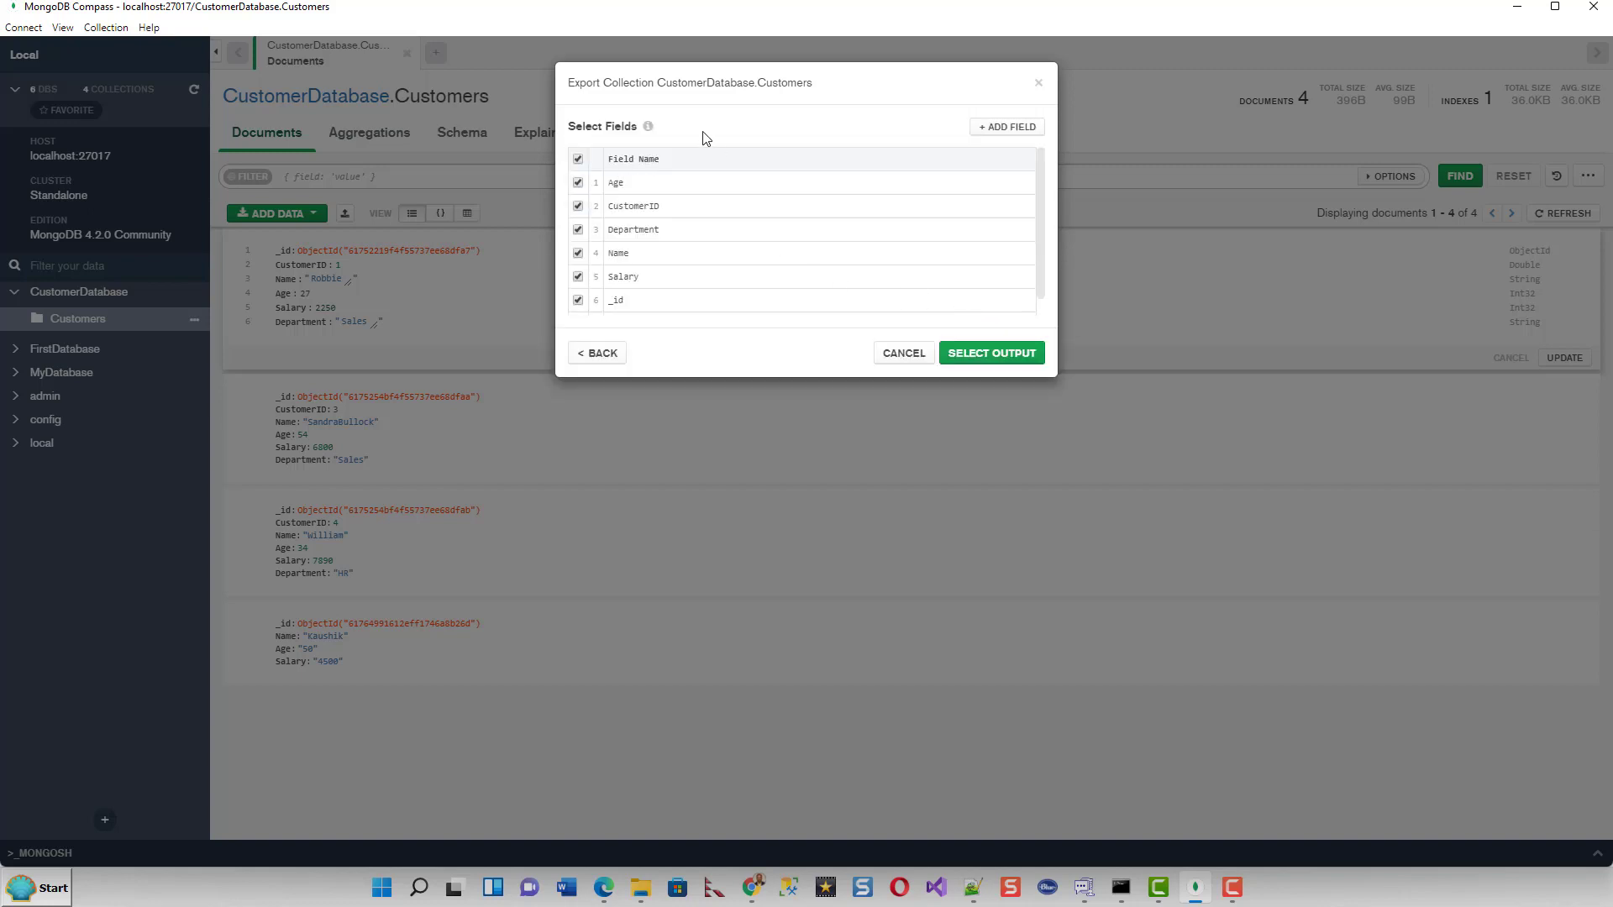
{"action": "scroll", "coordinate": [824, 277], "scroll_direction": "down", "scroll_amount": 1}
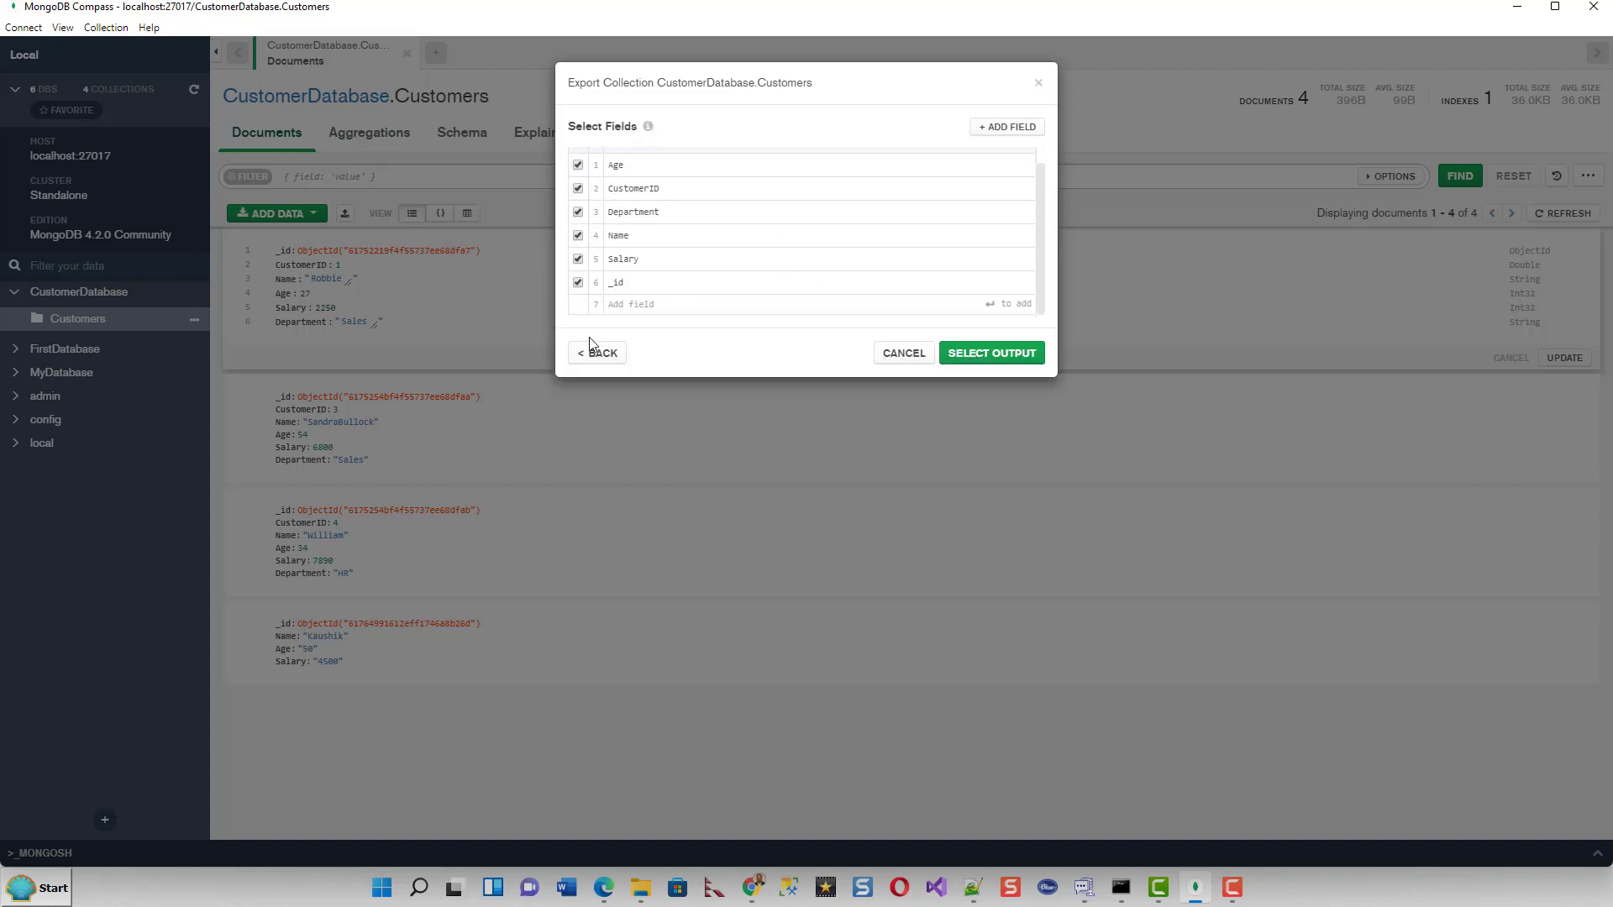
- Try excluding the Salary field from the export and adding another field, and include Salary again
{"action": "left_click", "coordinate": [577, 259]}
{"action": "left_click", "coordinate": [1012, 129]}
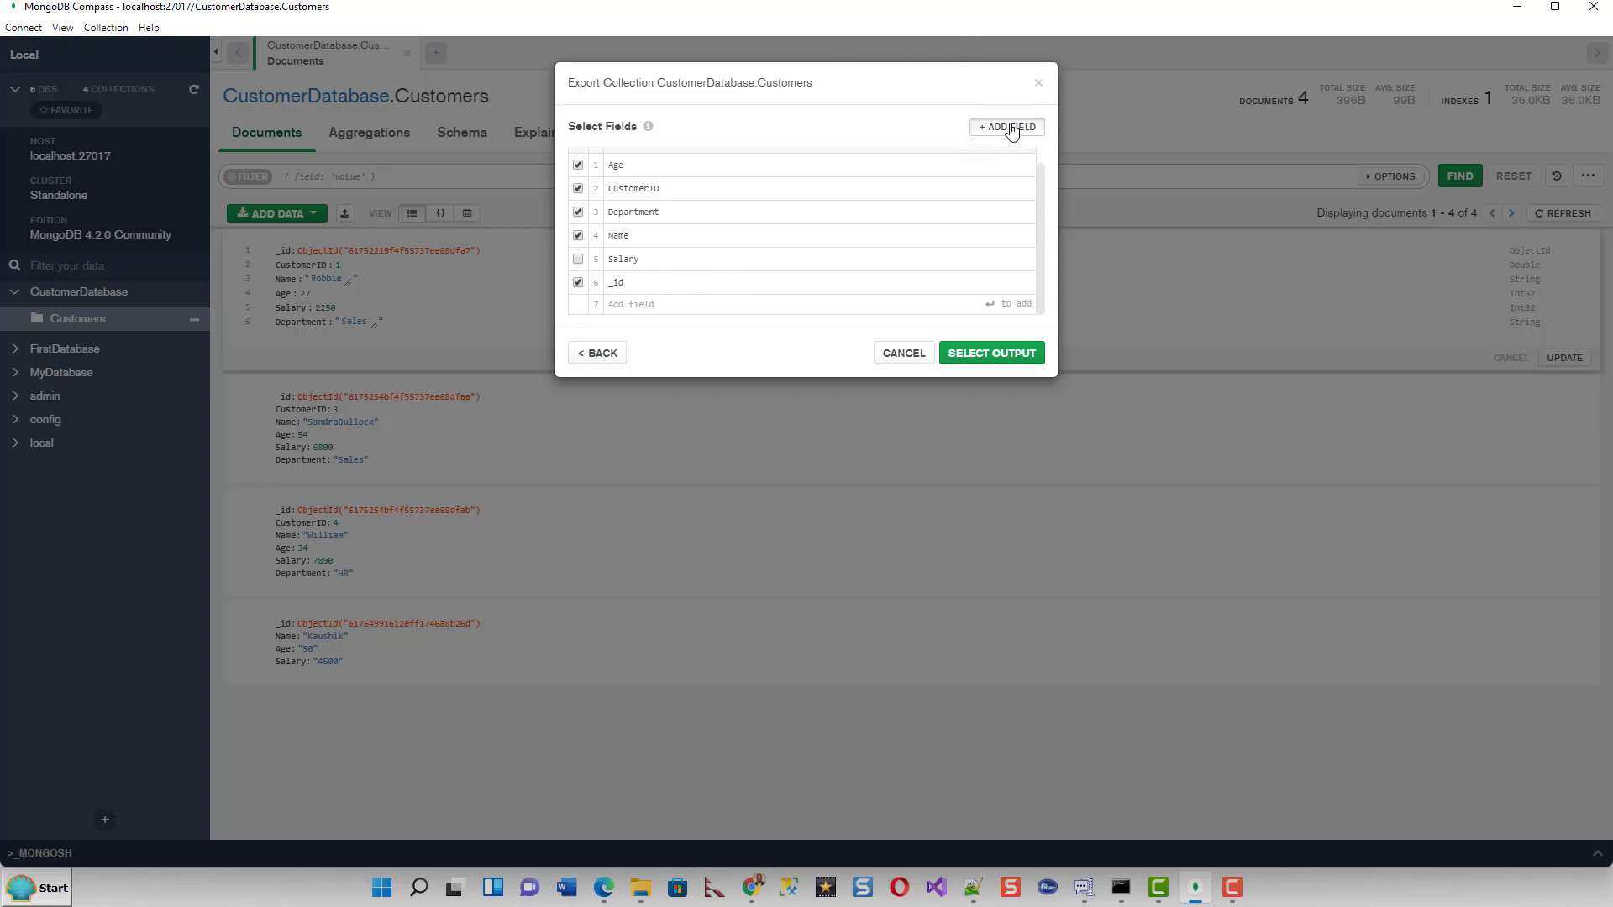
{"action": "left_click", "coordinate": [578, 310]}
{"action": "left_click", "coordinate": [578, 259]}
{"action": "scroll", "coordinate": [760, 277], "scroll_direction": "up", "scroll_amount": 1}
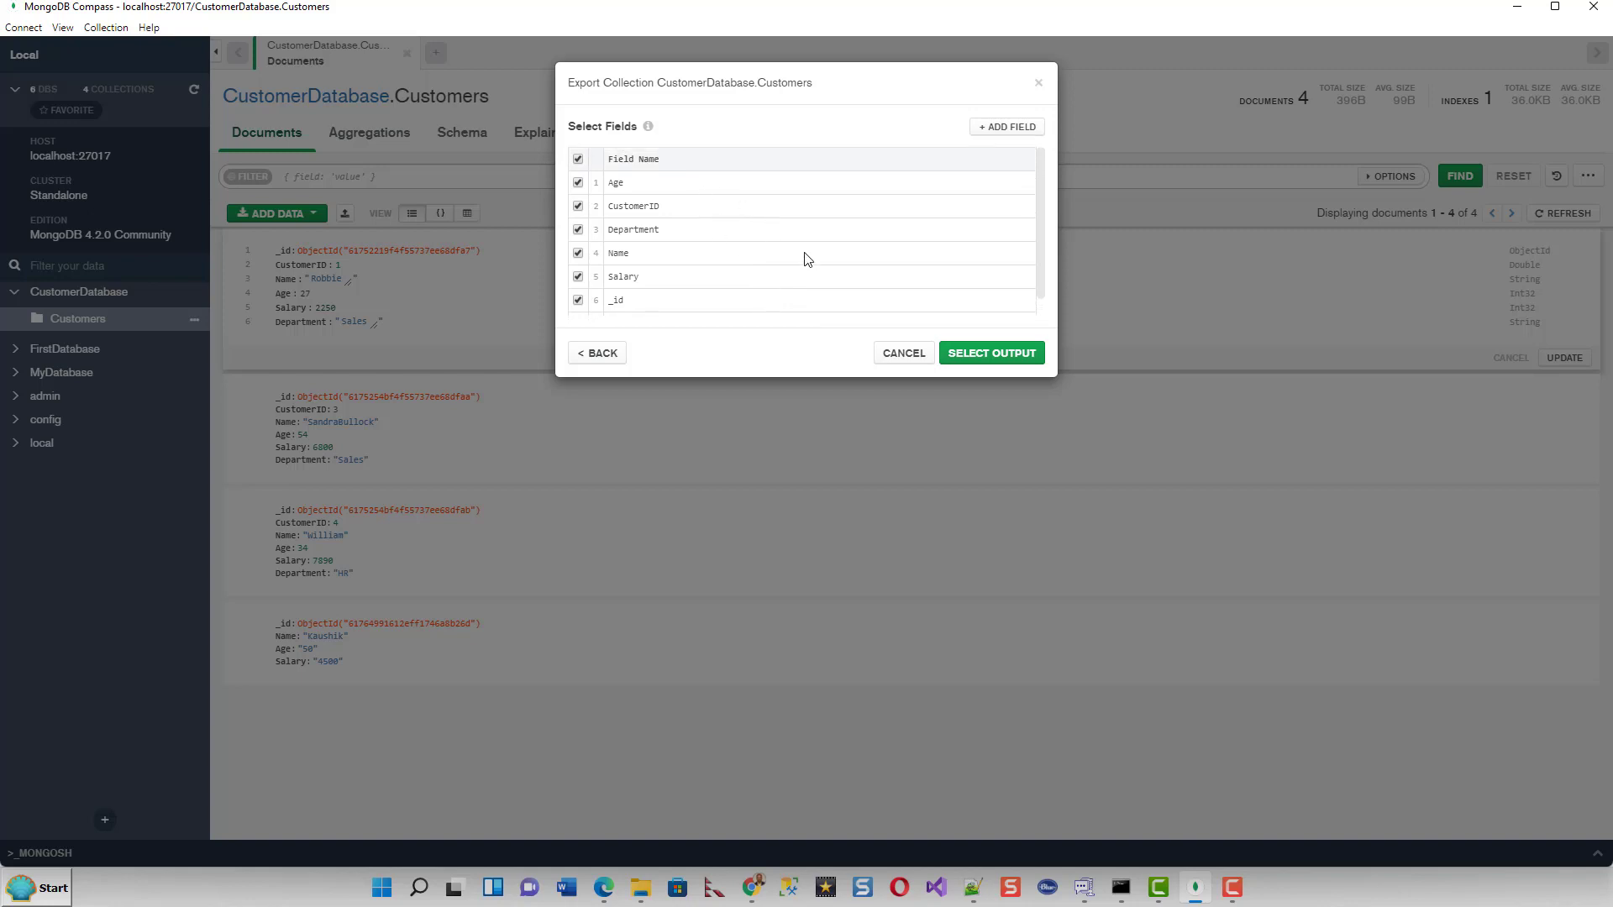
- Proceed to the export's file type and output options with all fields included and cancel the export
{"action": "scroll", "coordinate": [878, 283], "scroll_direction": "down", "scroll_amount": 1}
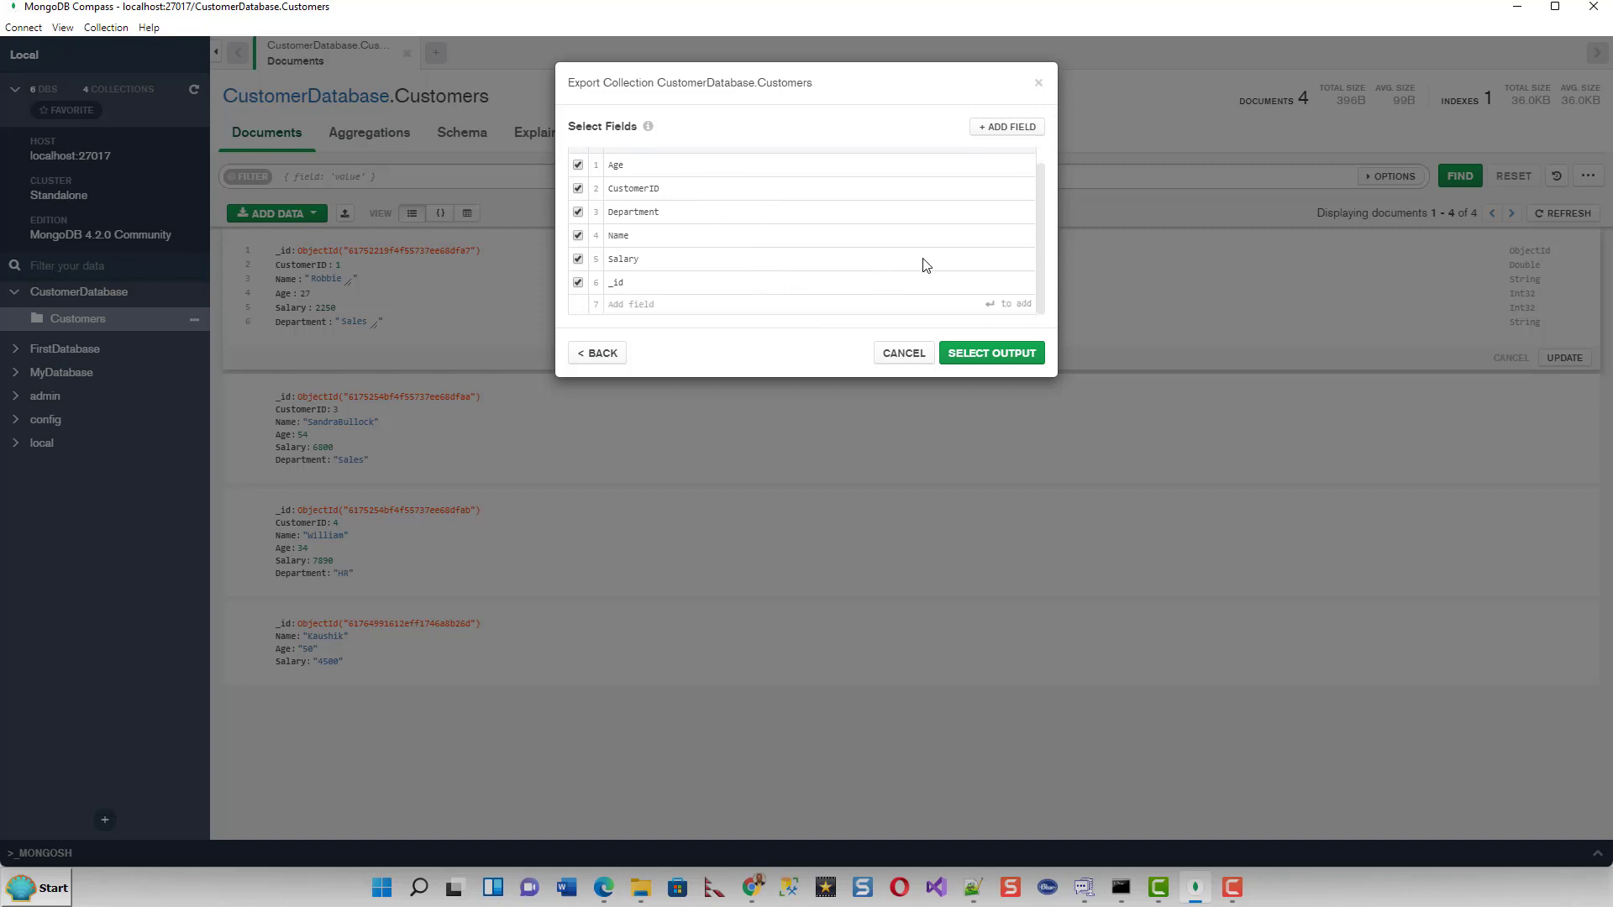
{"action": "left_click", "coordinate": [980, 354]}
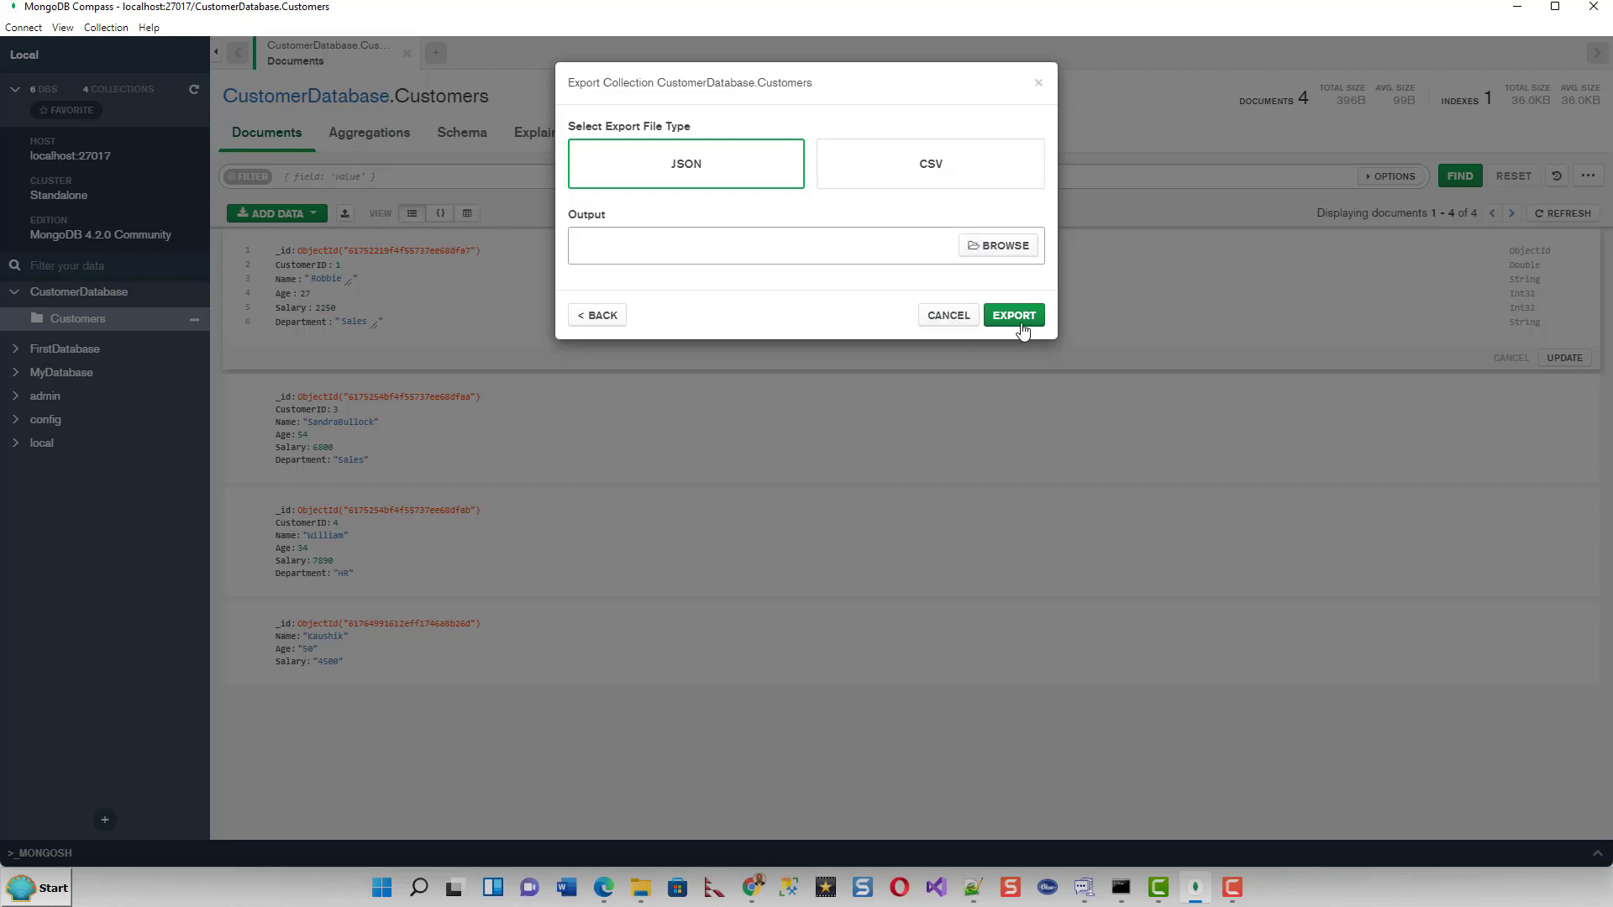
{"action": "left_click", "coordinate": [946, 316]}
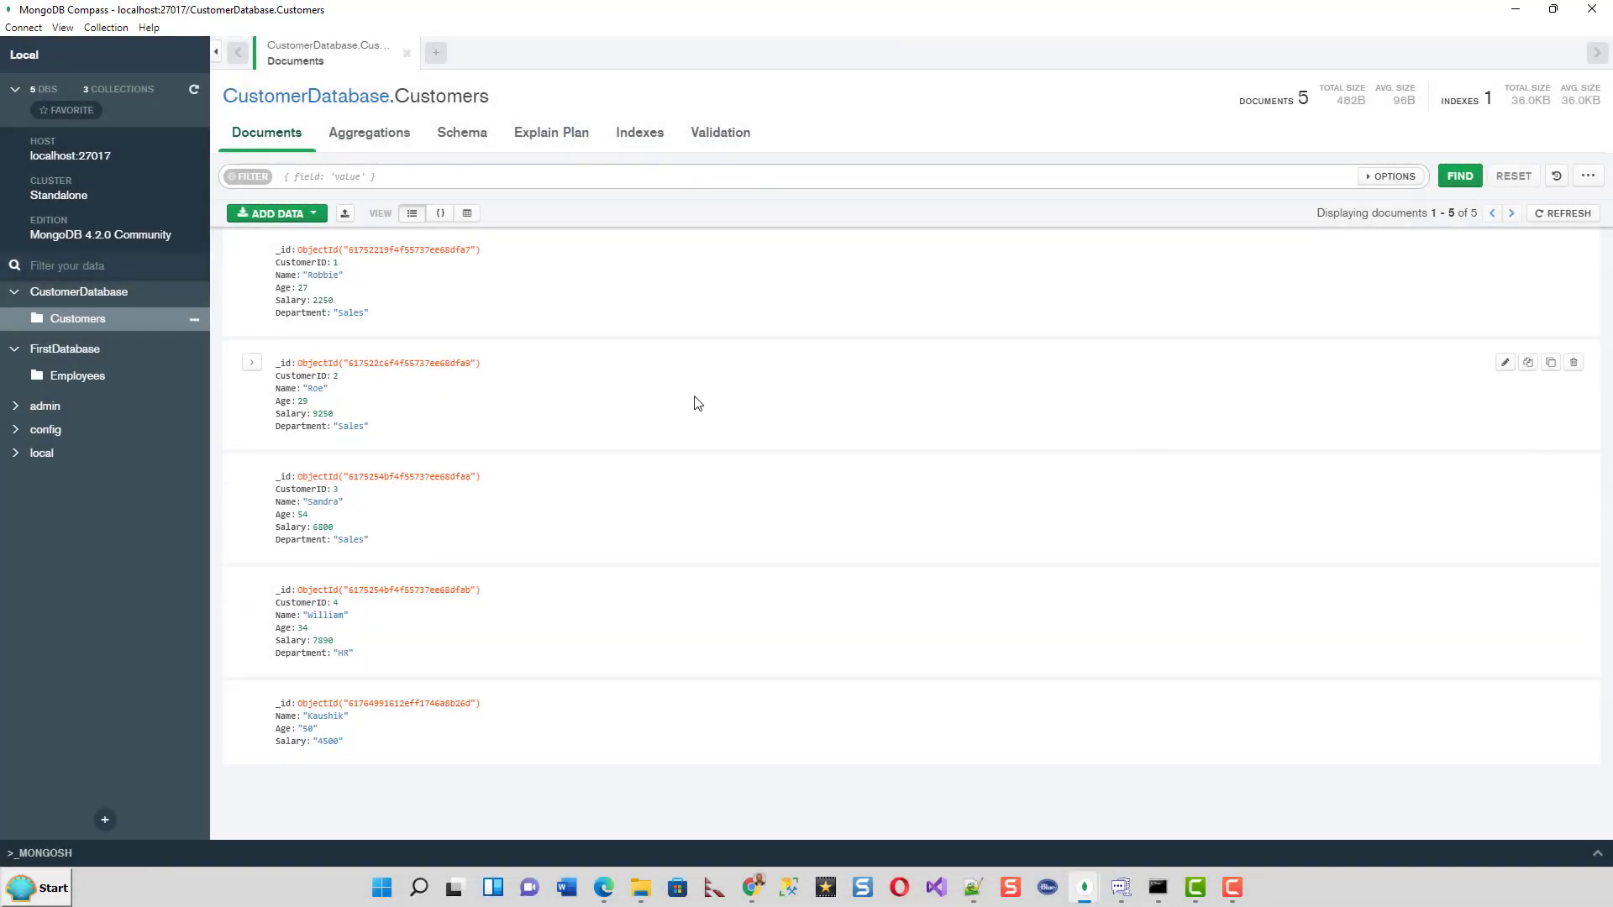
- Delete the second document from the Customers collection and confirm the deletion
{"action": "left_click", "coordinate": [1574, 363]}
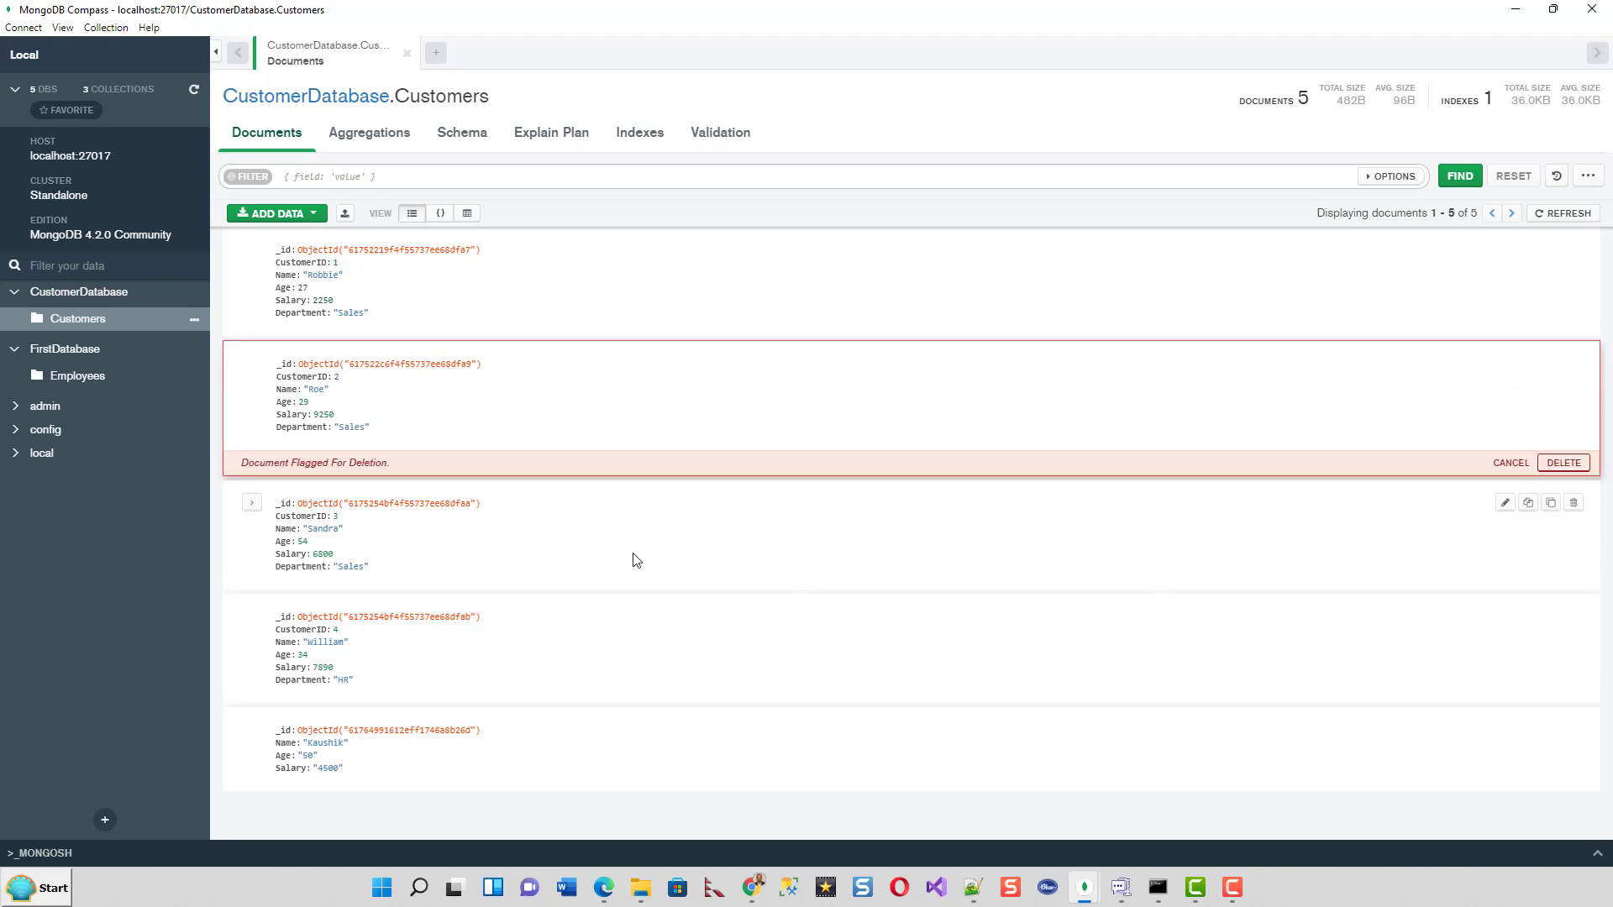
{"action": "left_click", "coordinate": [1573, 464]}
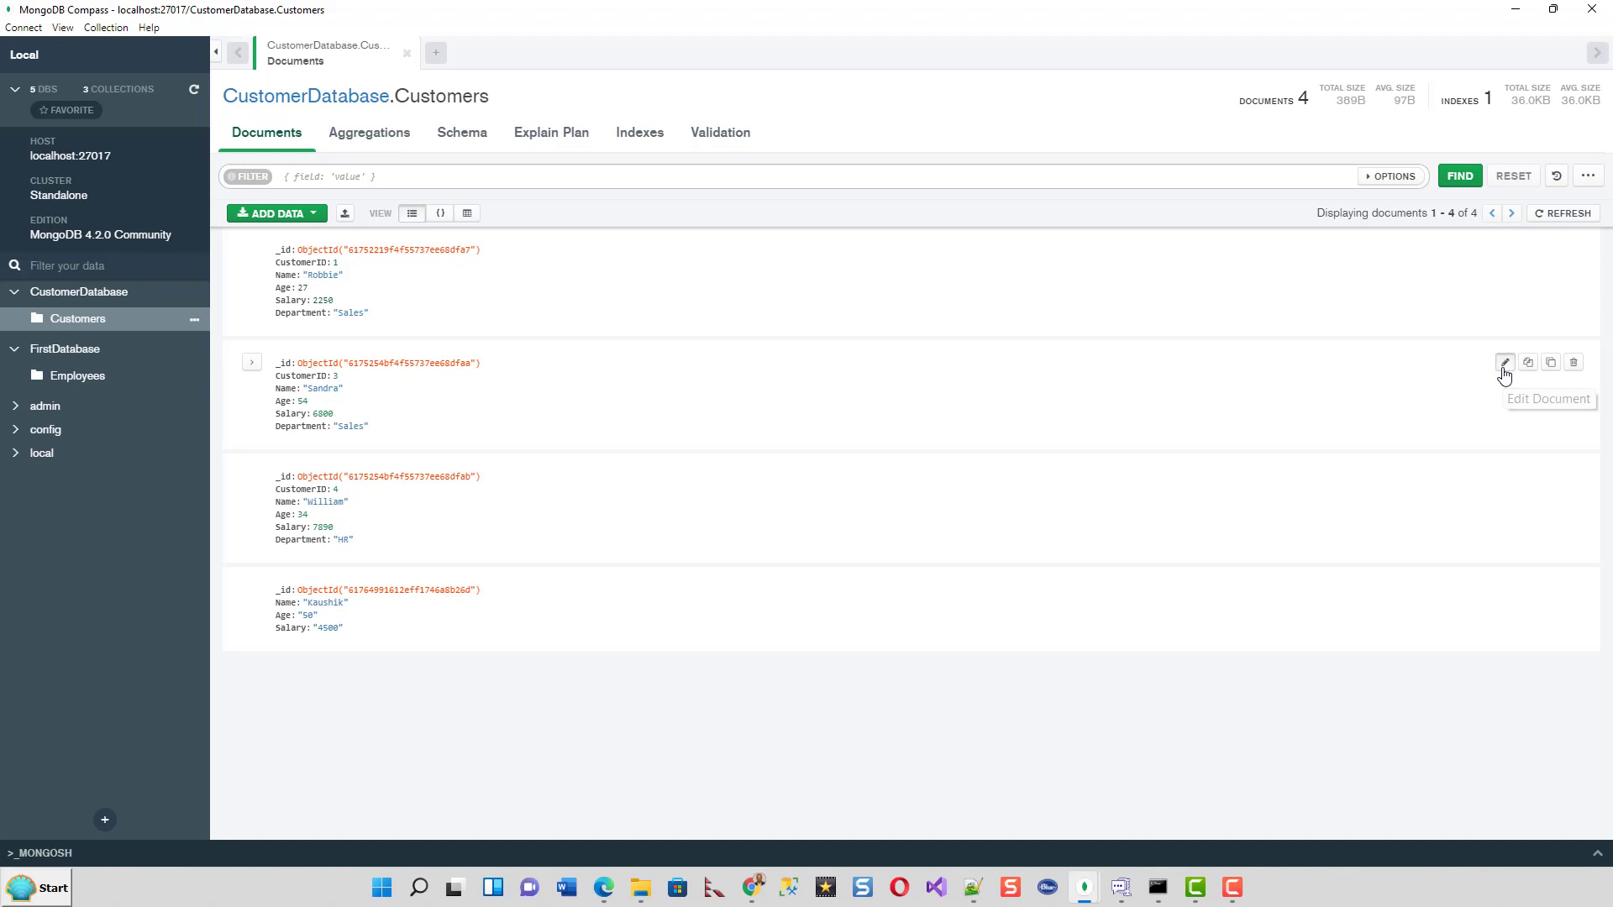
- Append the customer's surname to the Name field of the document with Age 54 and update the document
{"action": "left_click", "coordinate": [1504, 363]}
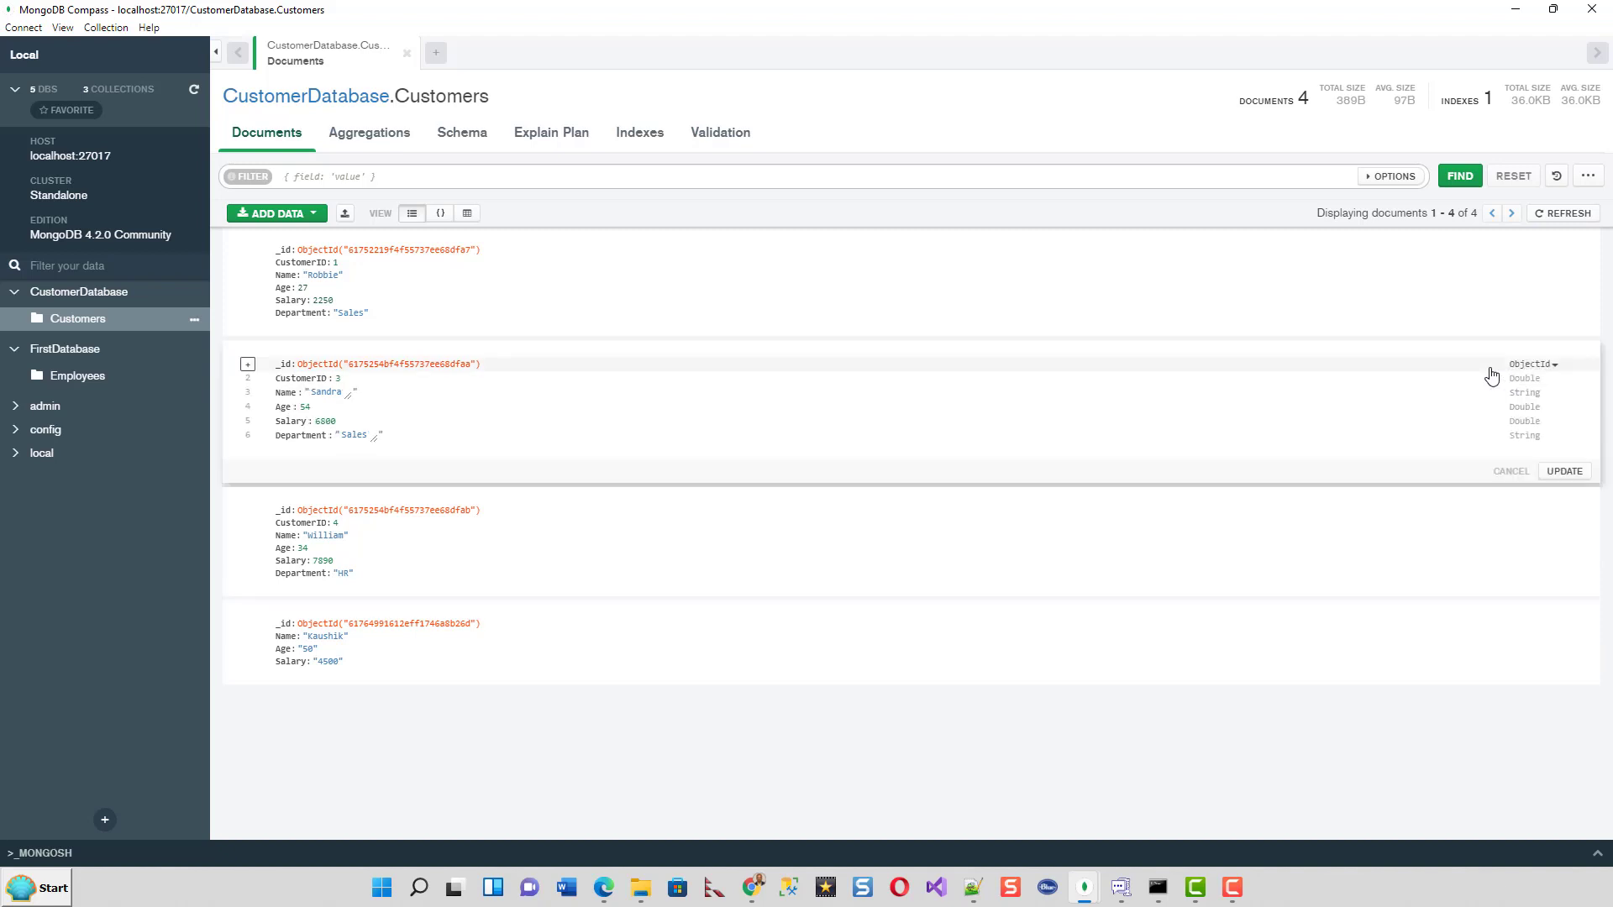
{"action": "left_click", "coordinate": [341, 393]}
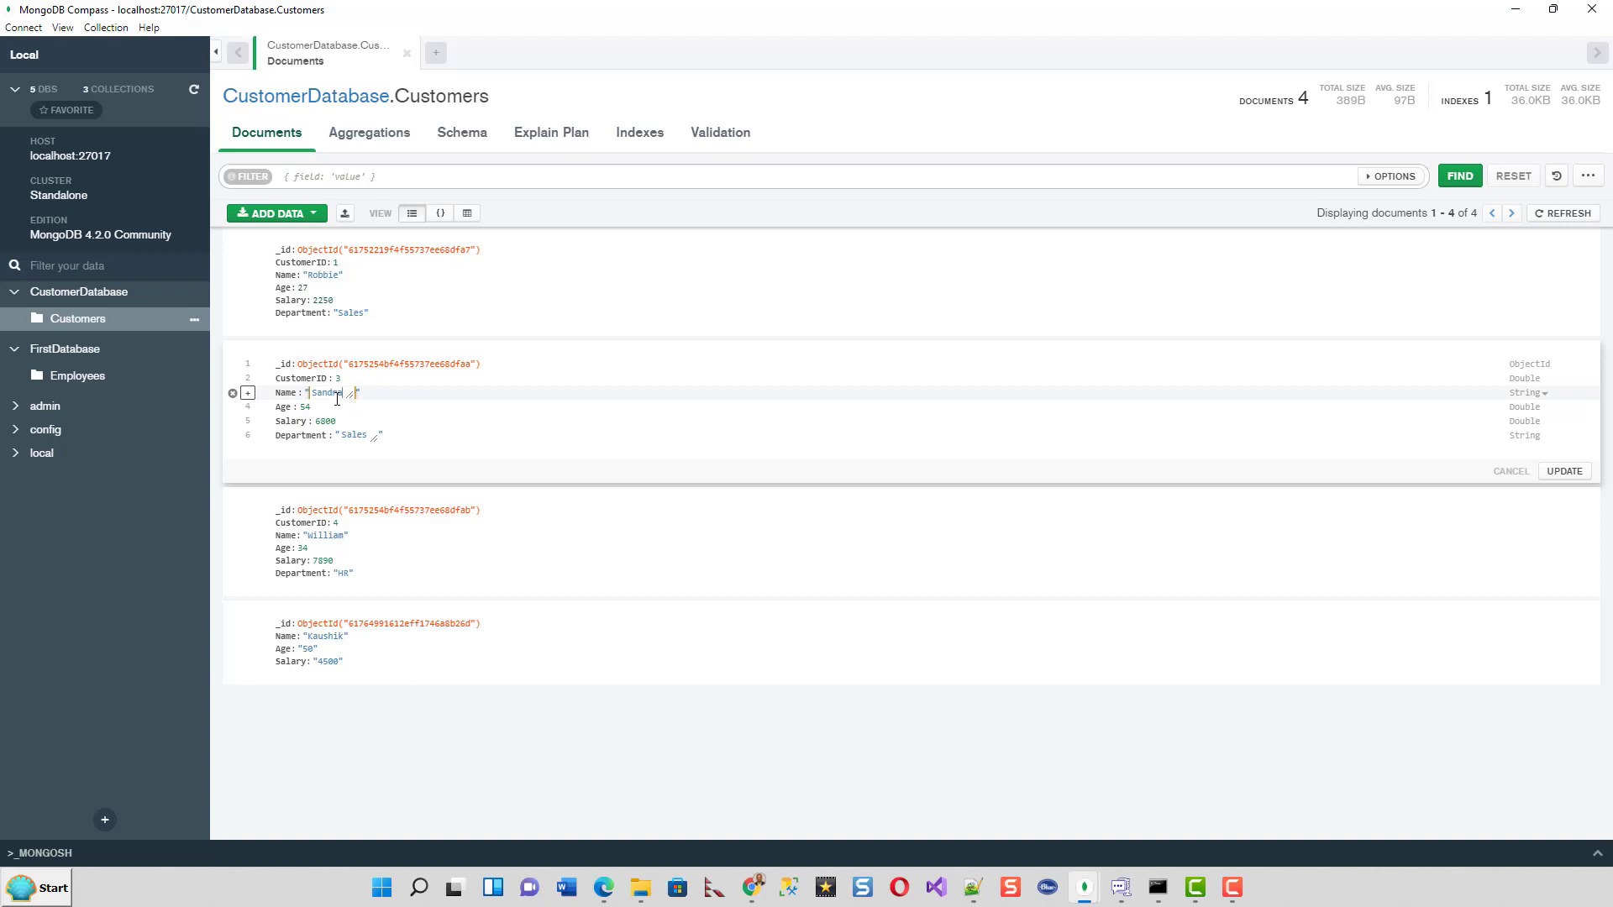
{"action": "type", "text": "Bullock"}
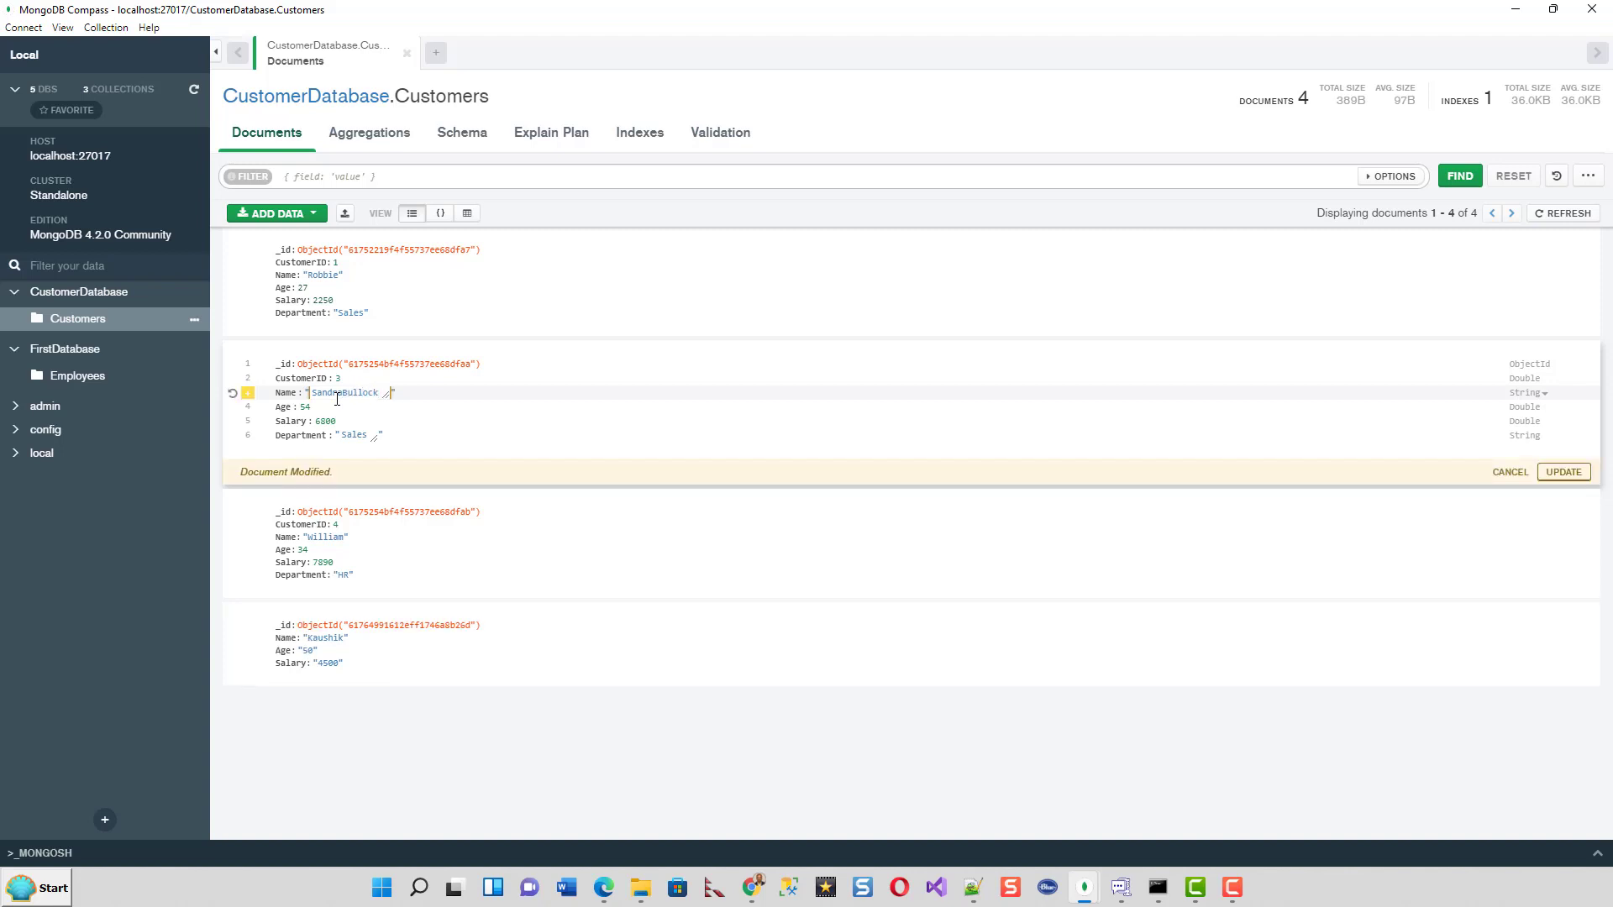
{"action": "left_click", "coordinate": [1560, 476]}
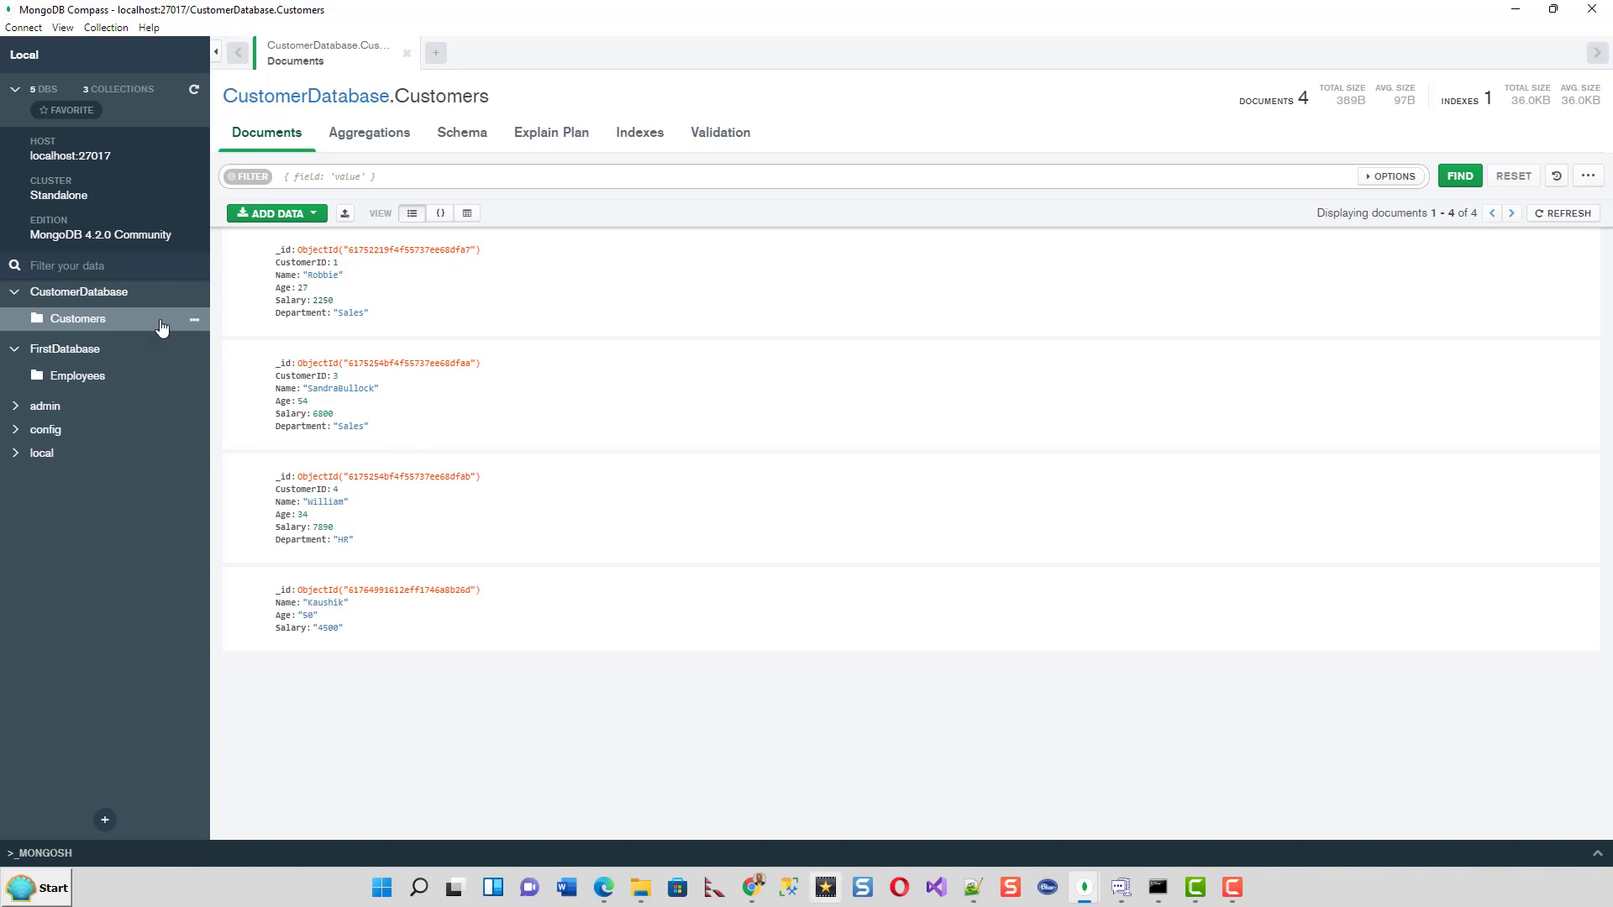
- Find the Customers documents matching the filter {Age:54} and reset the filter
{"action": "left_click", "coordinate": [318, 176]}
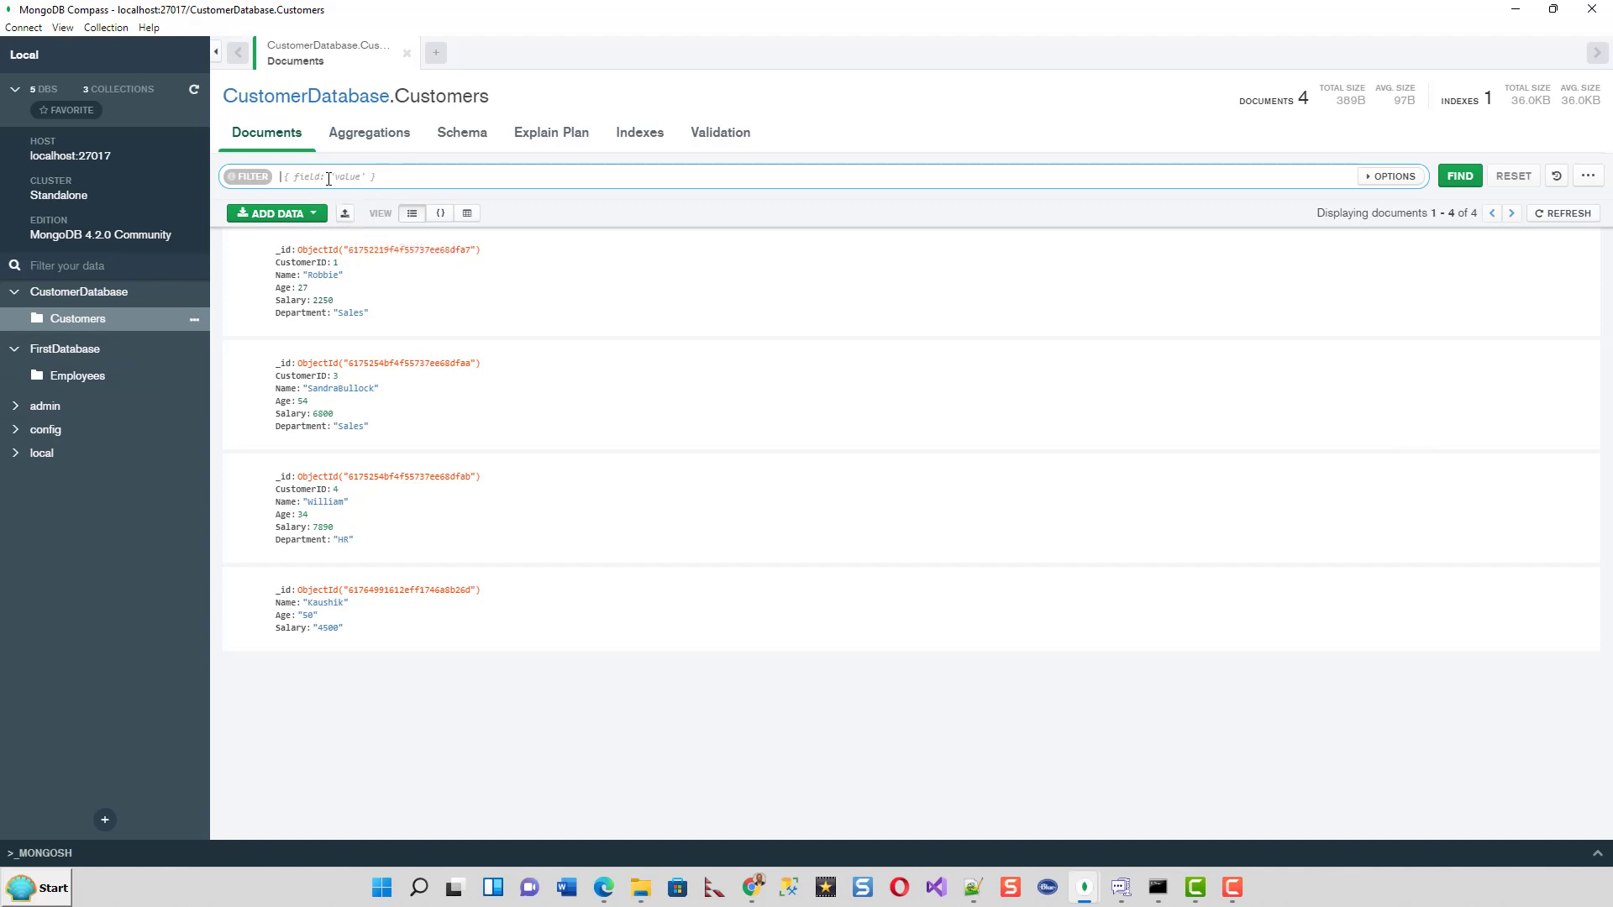
{"action": "type", "text": "{"}
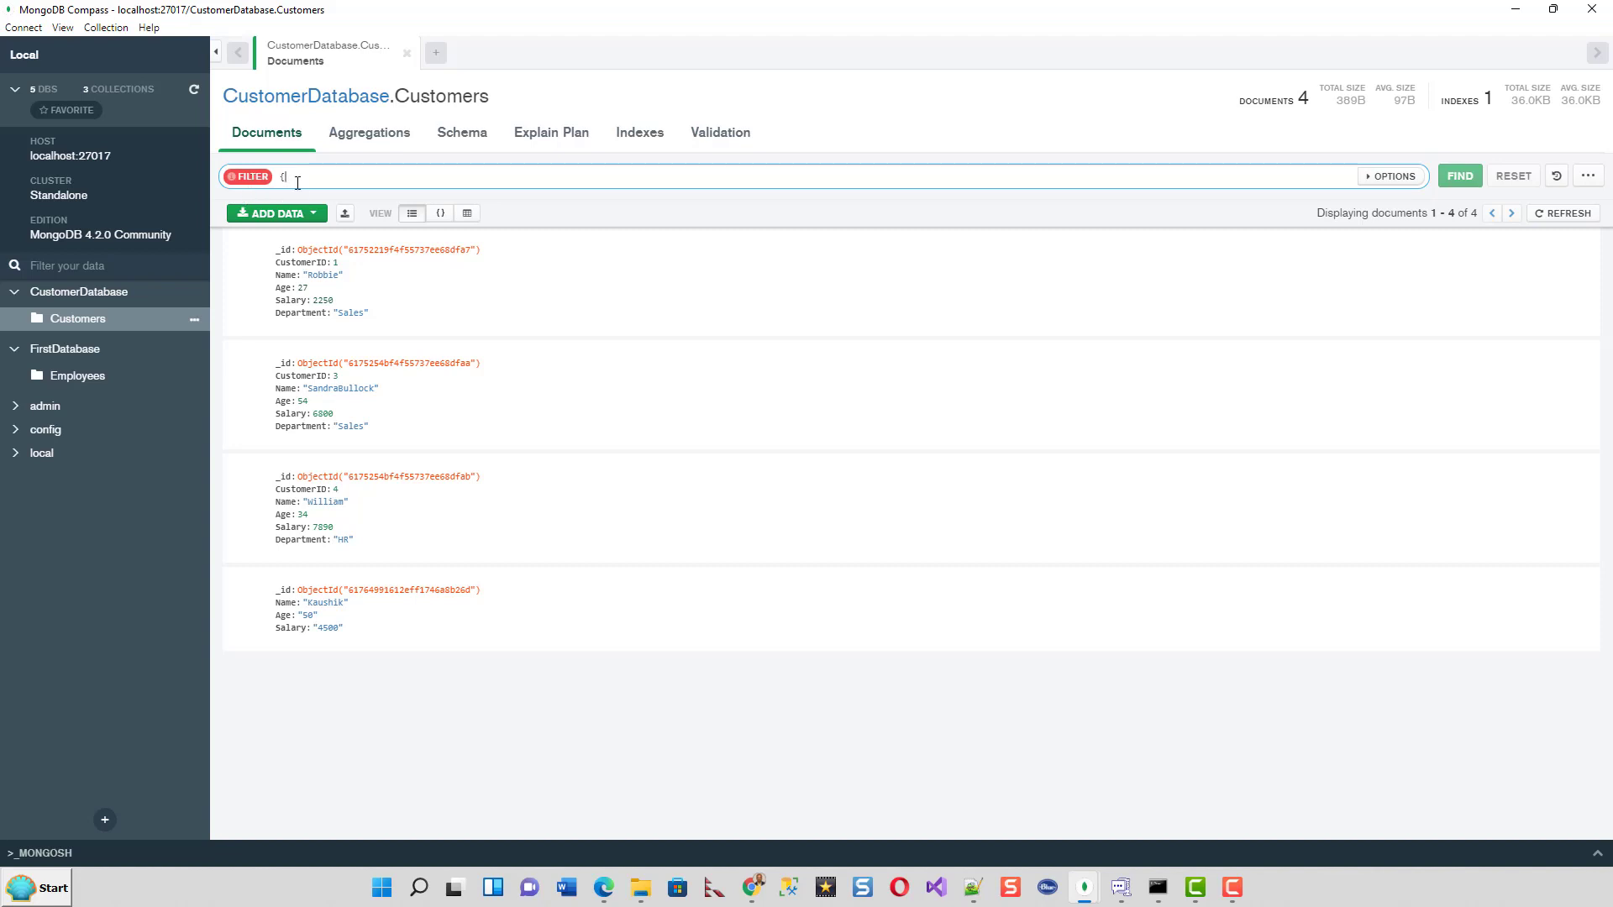
{"action": "type", "text": "Age"}
{"action": "type", "text": ":54}"}
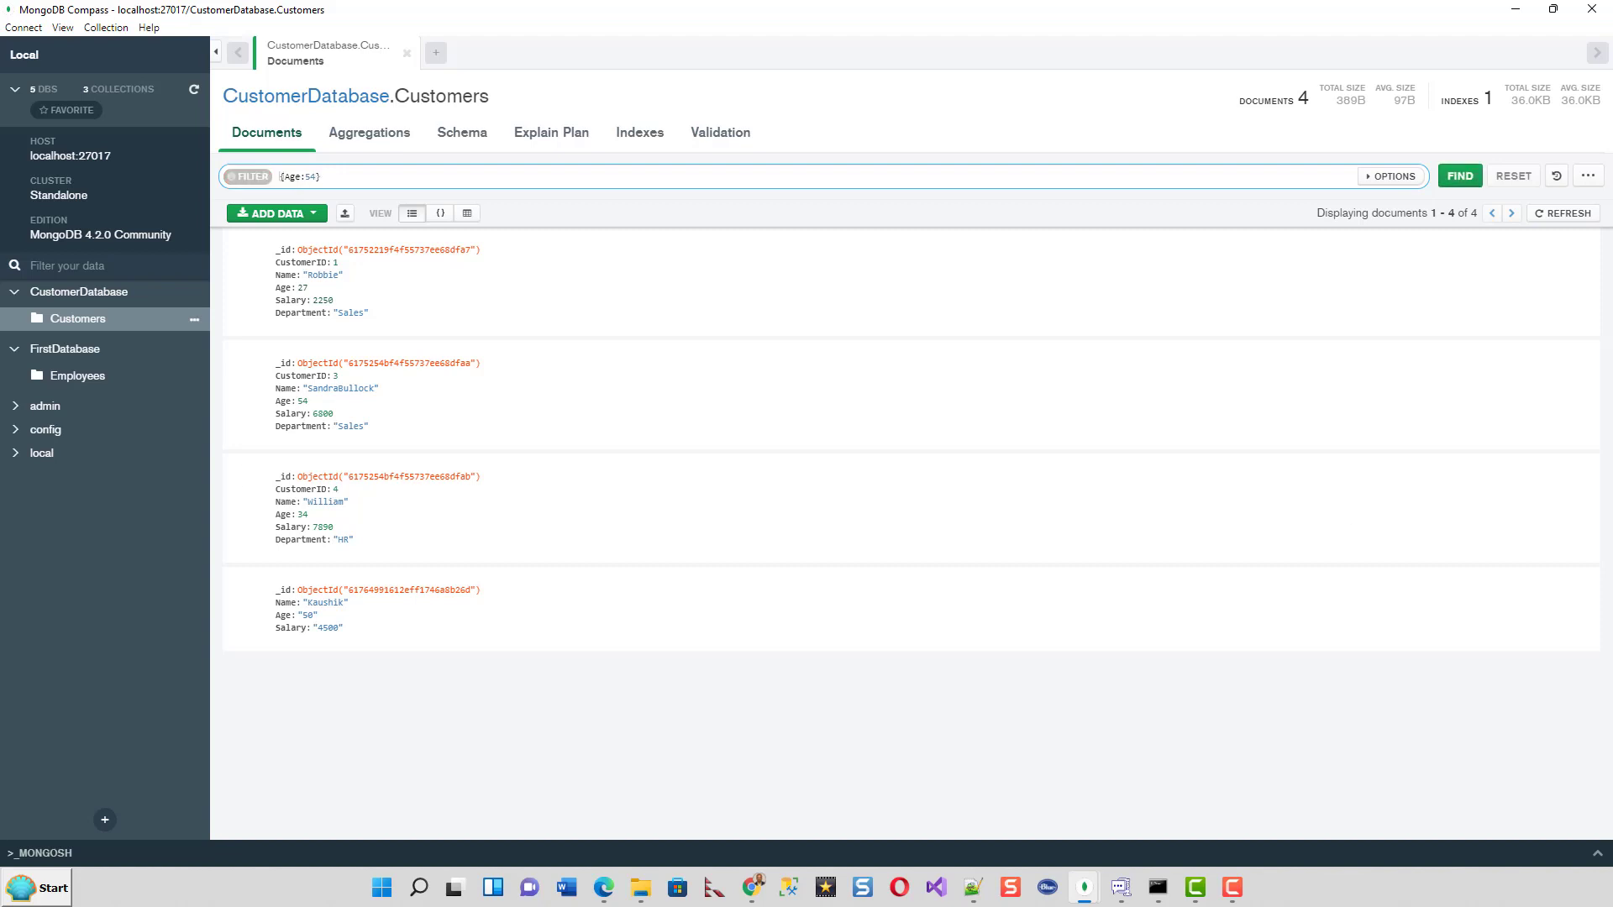
{"action": "left_click", "coordinate": [1459, 178]}
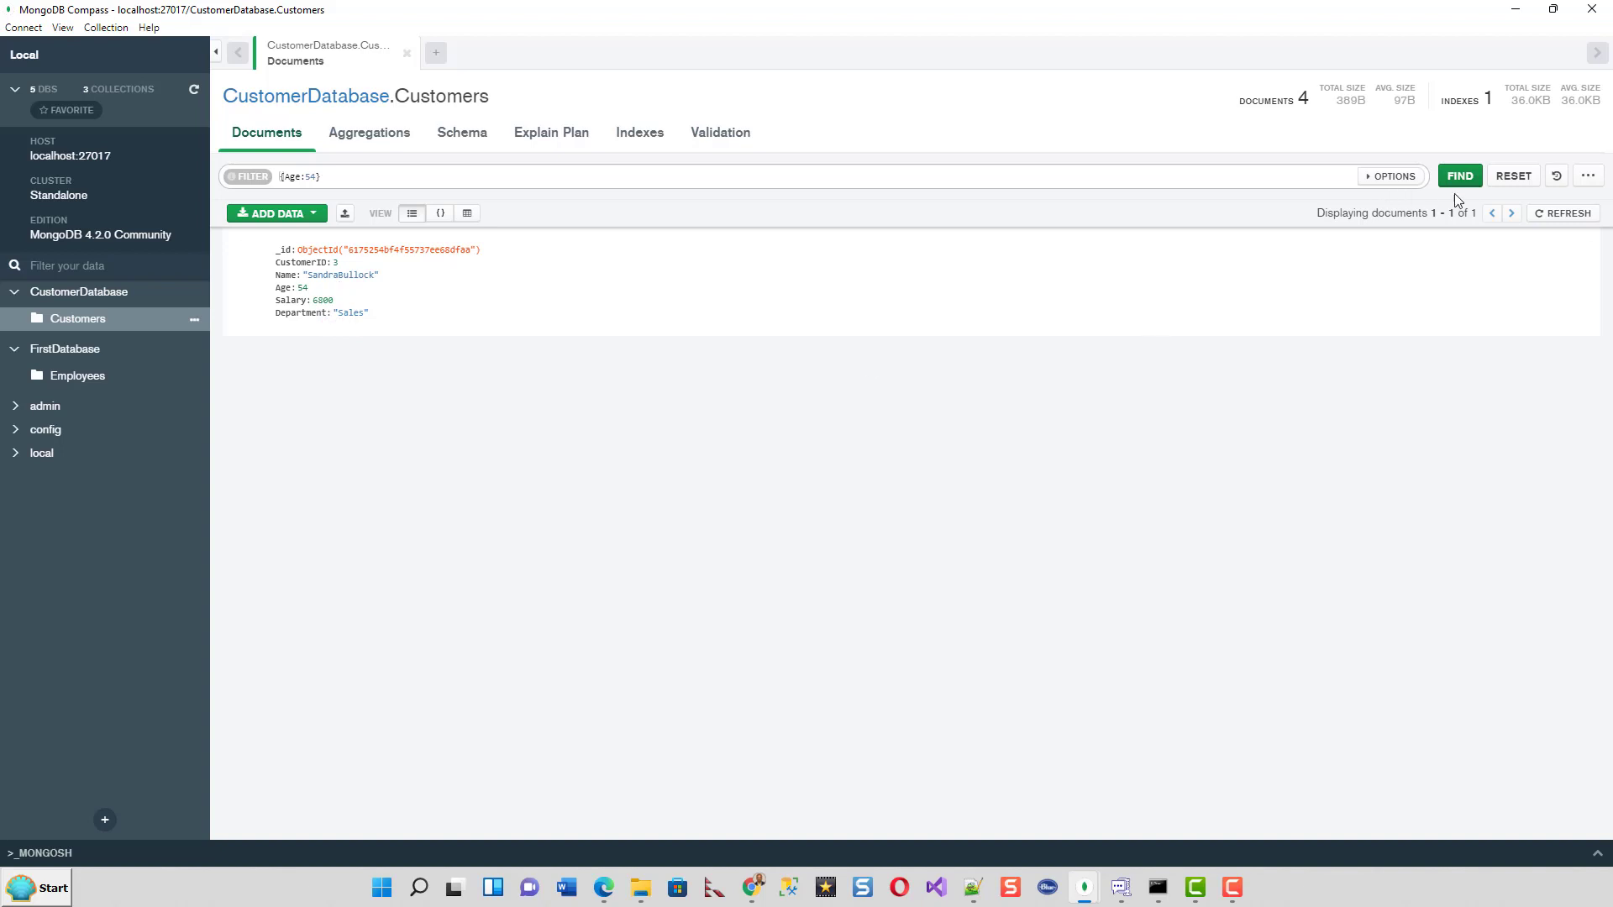
{"action": "left_click", "coordinate": [1515, 178]}
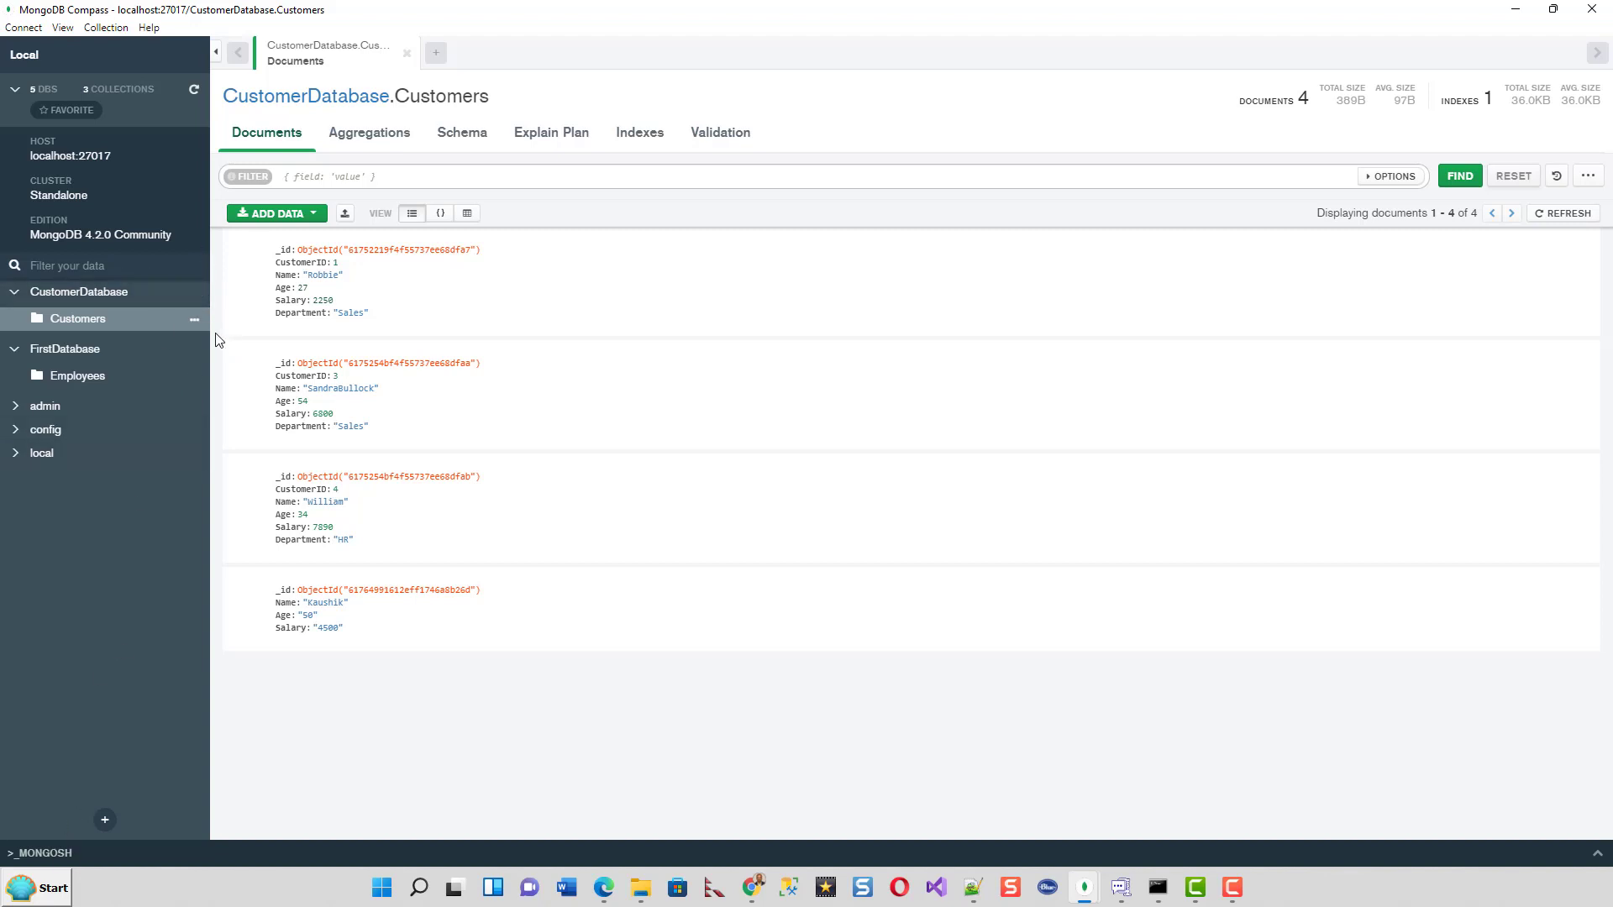
- Try to create a database named "My database" with a collection named "My Collection"
{"action": "key", "text": "alt+Tab"}
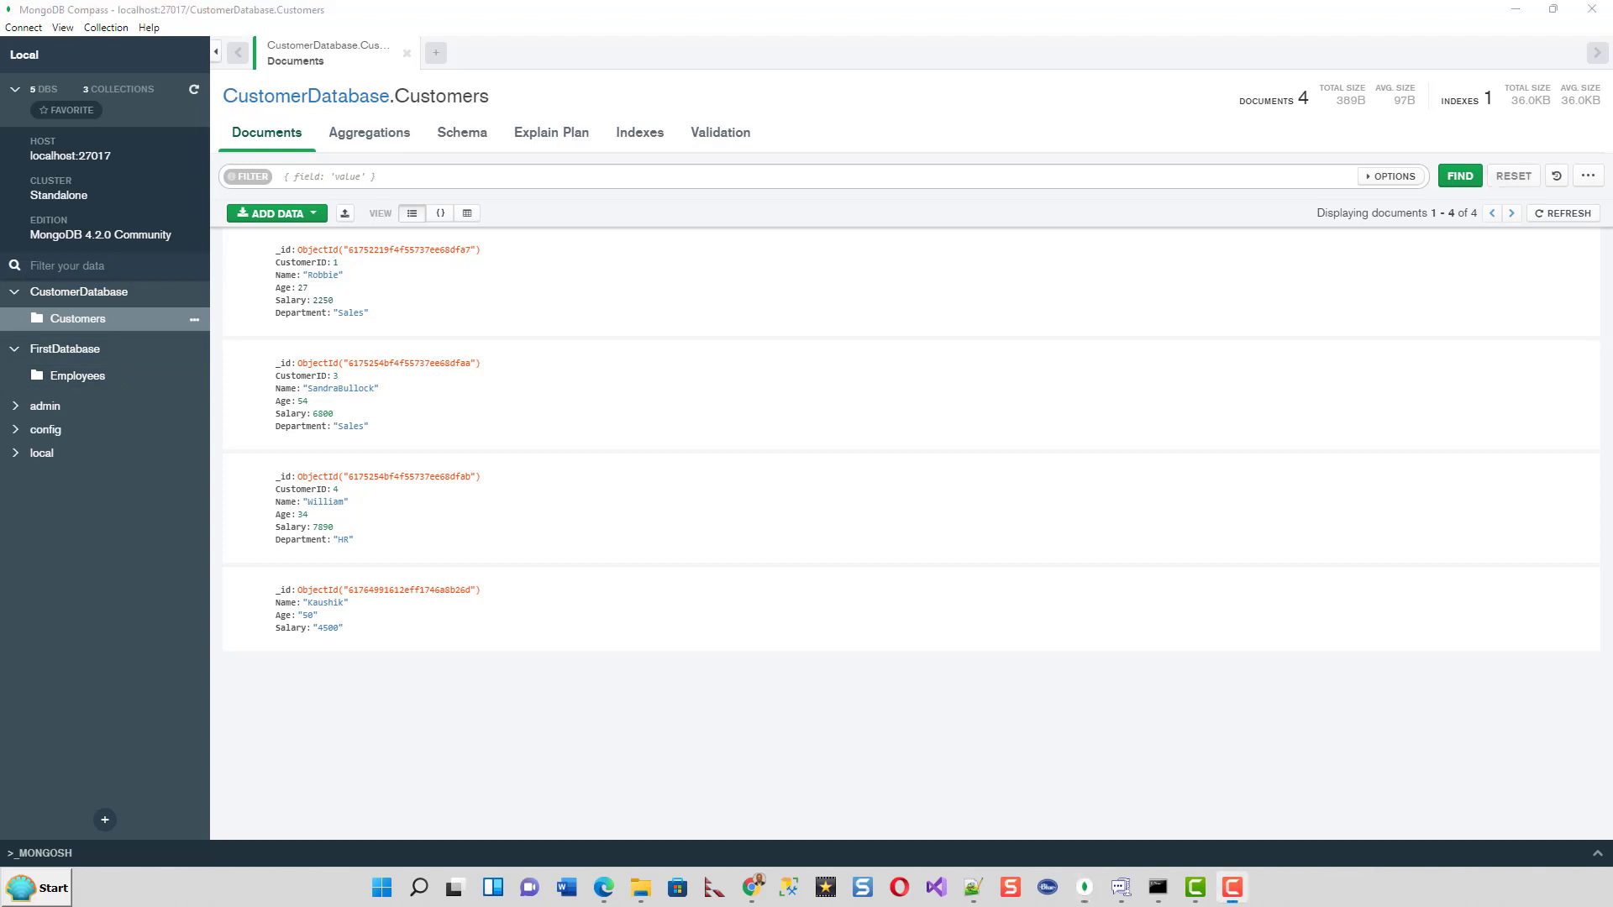
{"action": "left_click", "coordinate": [107, 823]}
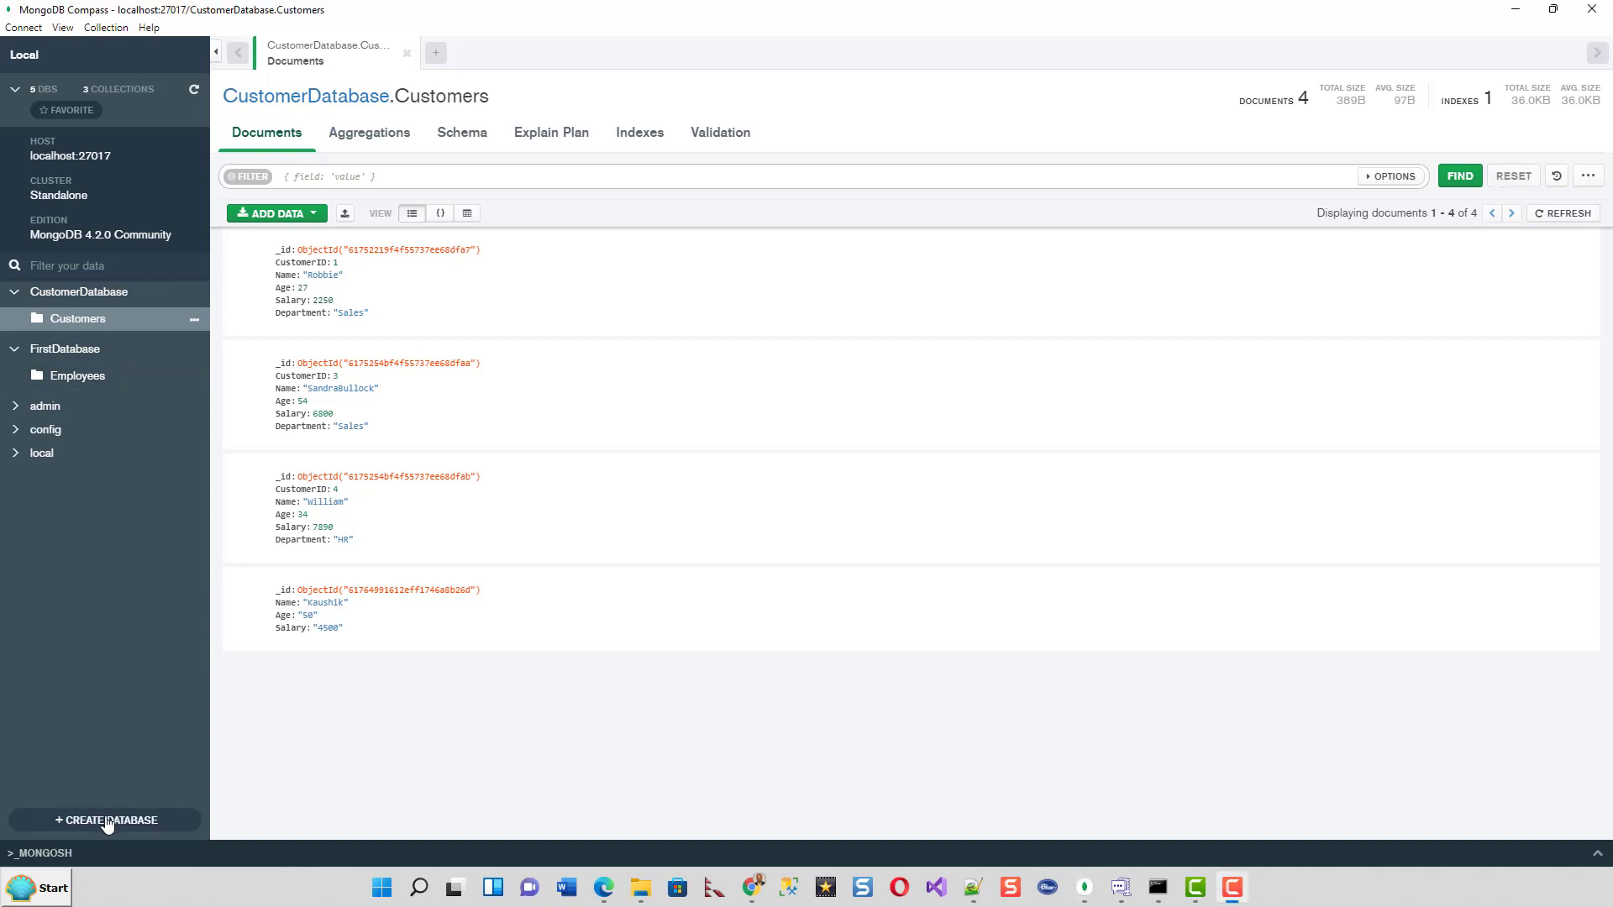
{"action": "left_click", "coordinate": [108, 824]}
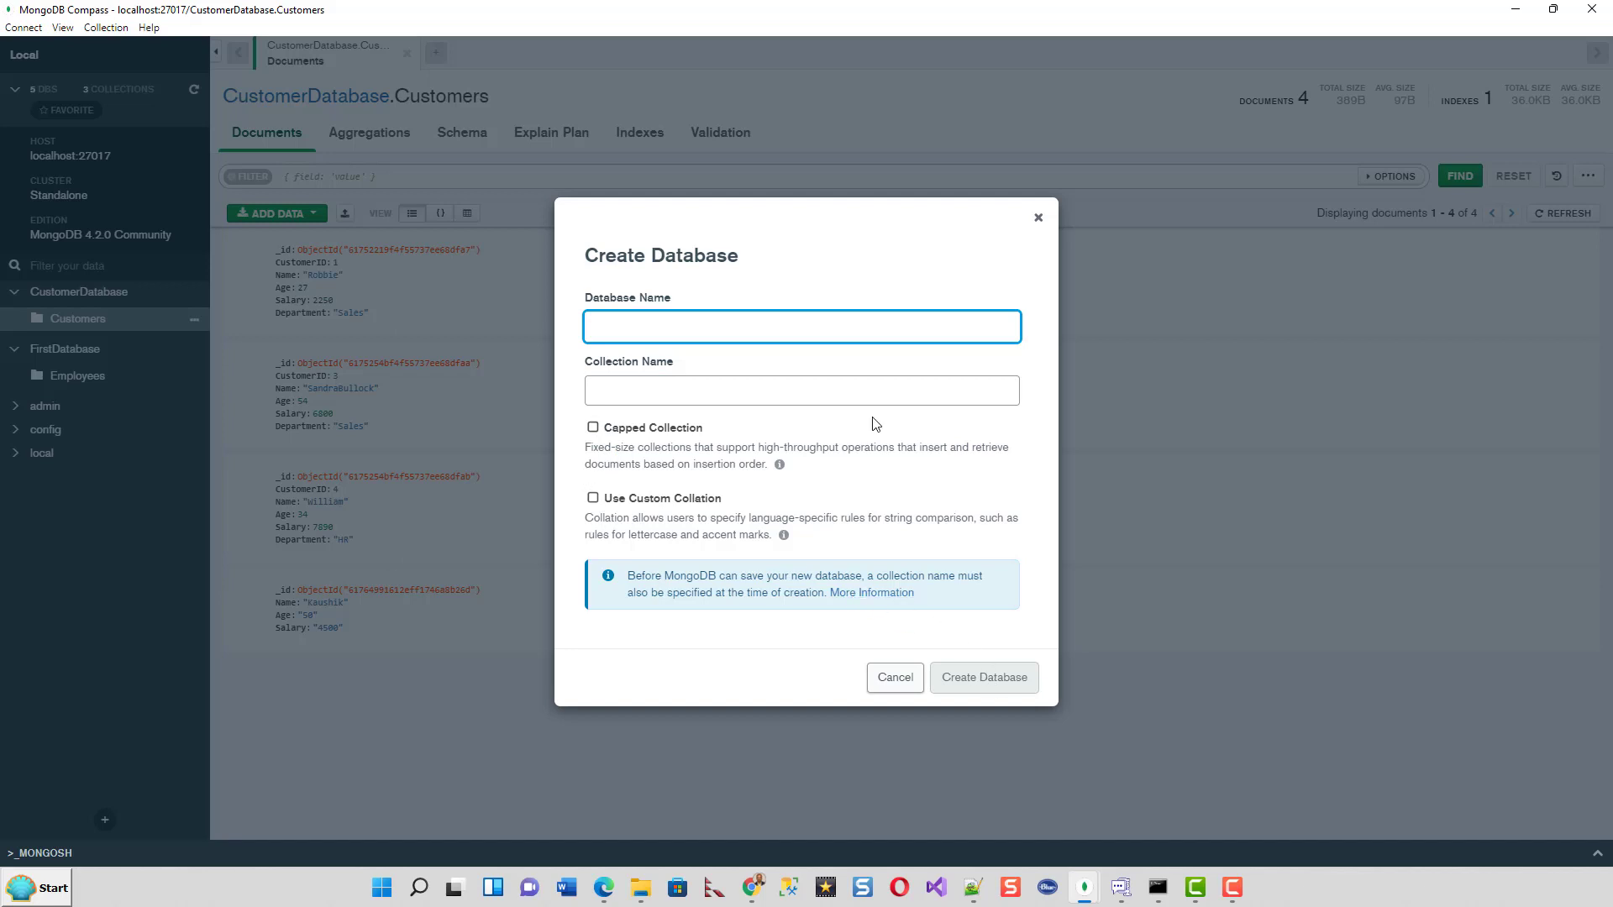
{"action": "type", "text": "My database"}
{"action": "left_click", "coordinate": [694, 389]}
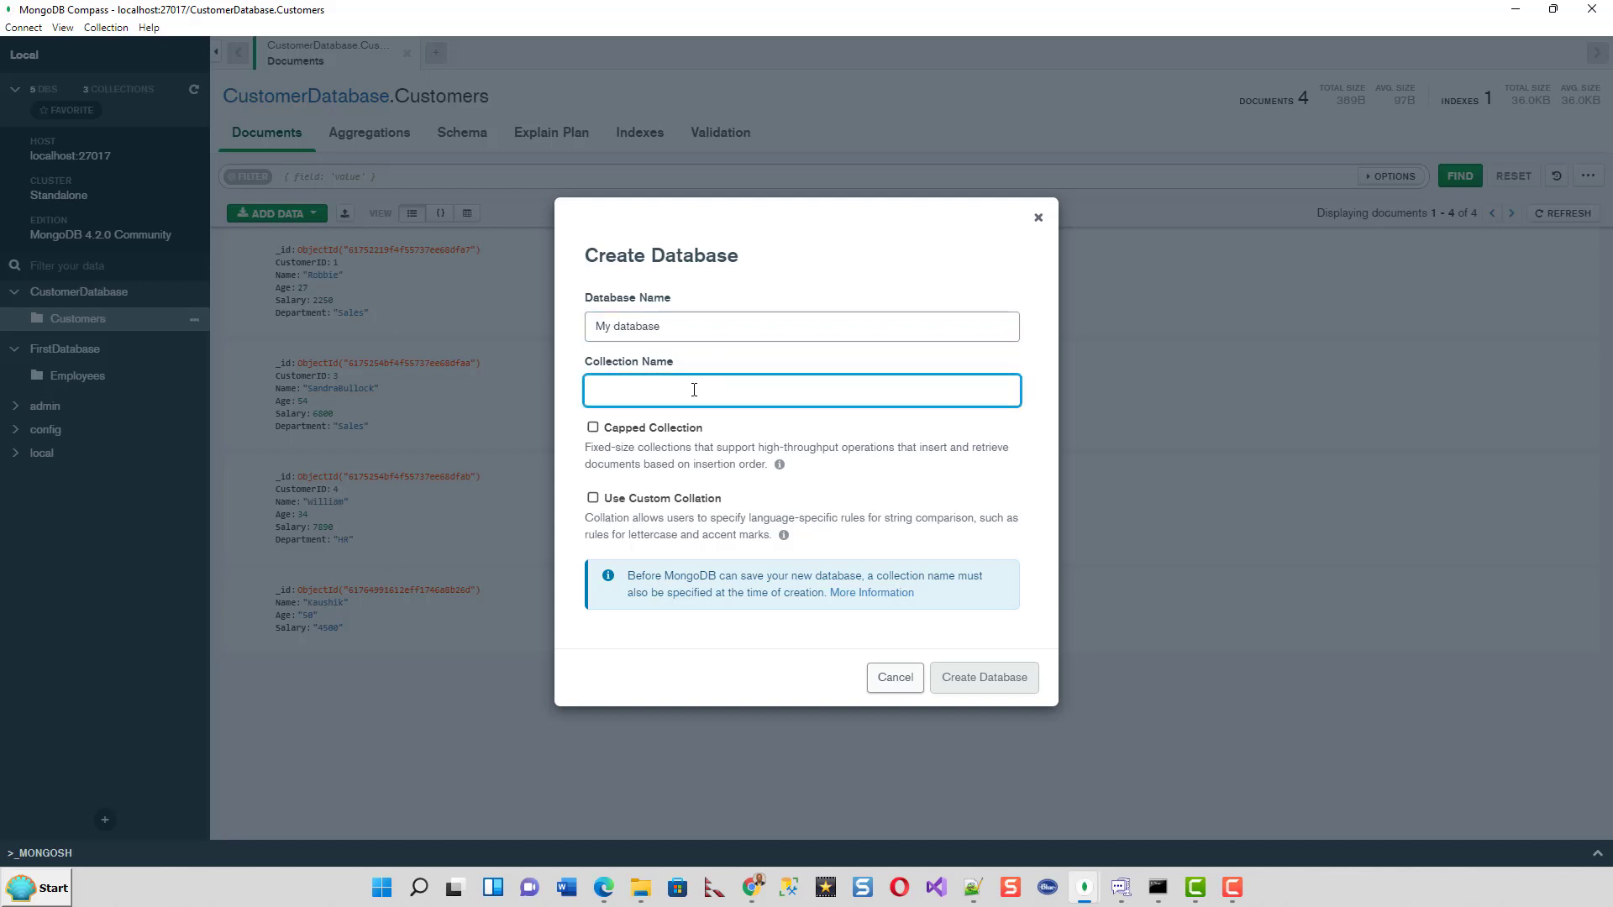
{"action": "type", "text": "My"}
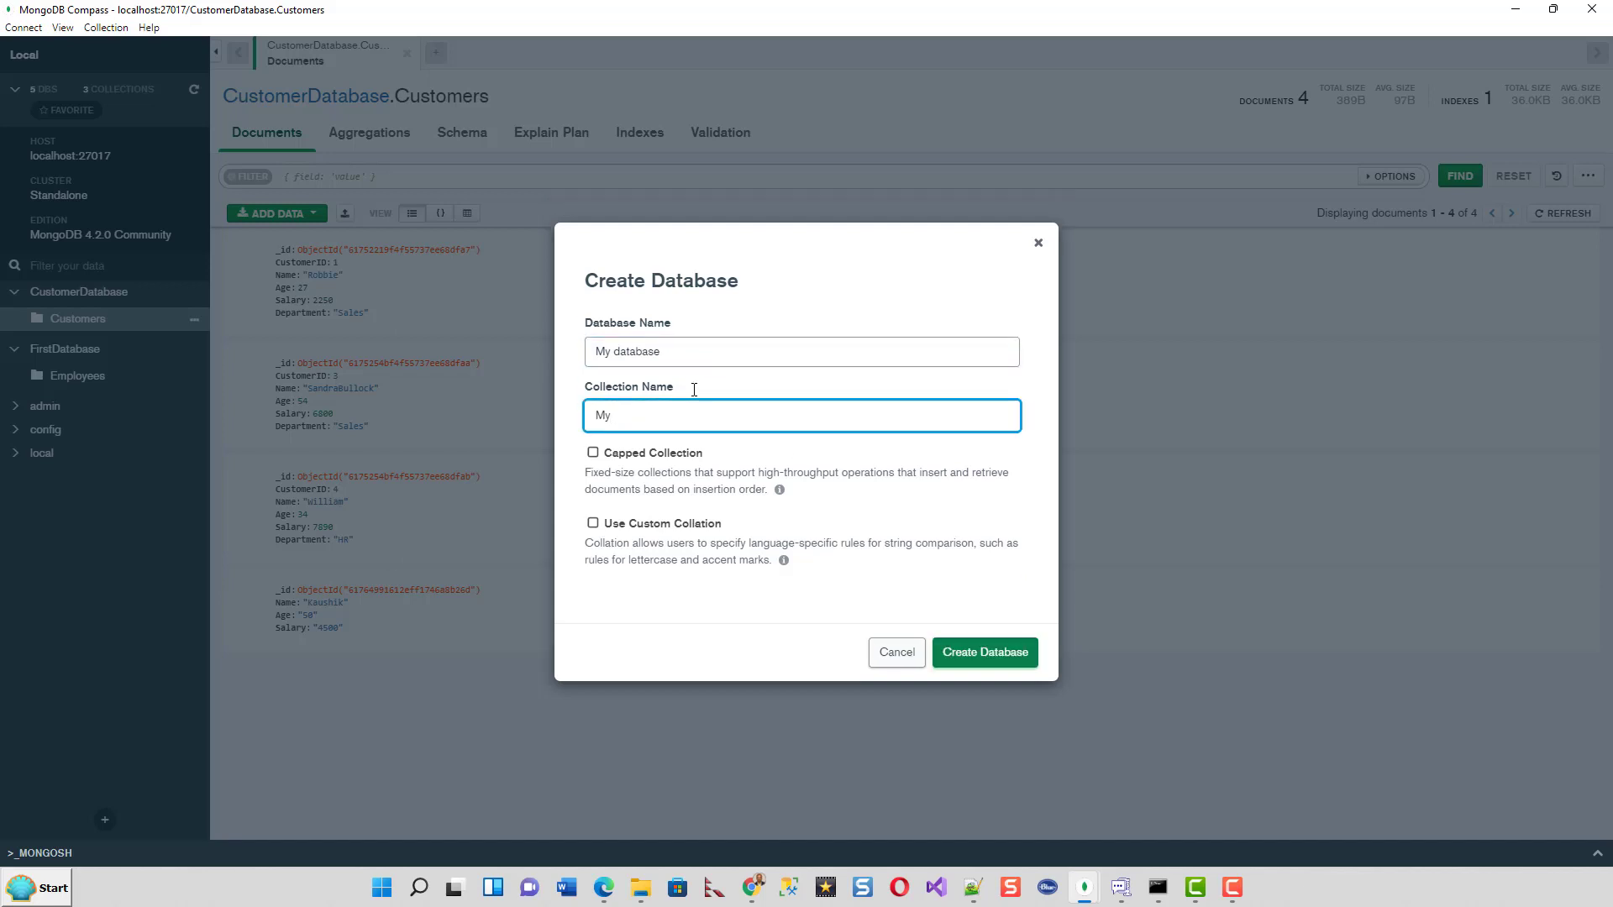
{"action": "type", "text": " Collection"}
{"action": "left_click", "coordinate": [962, 660]}
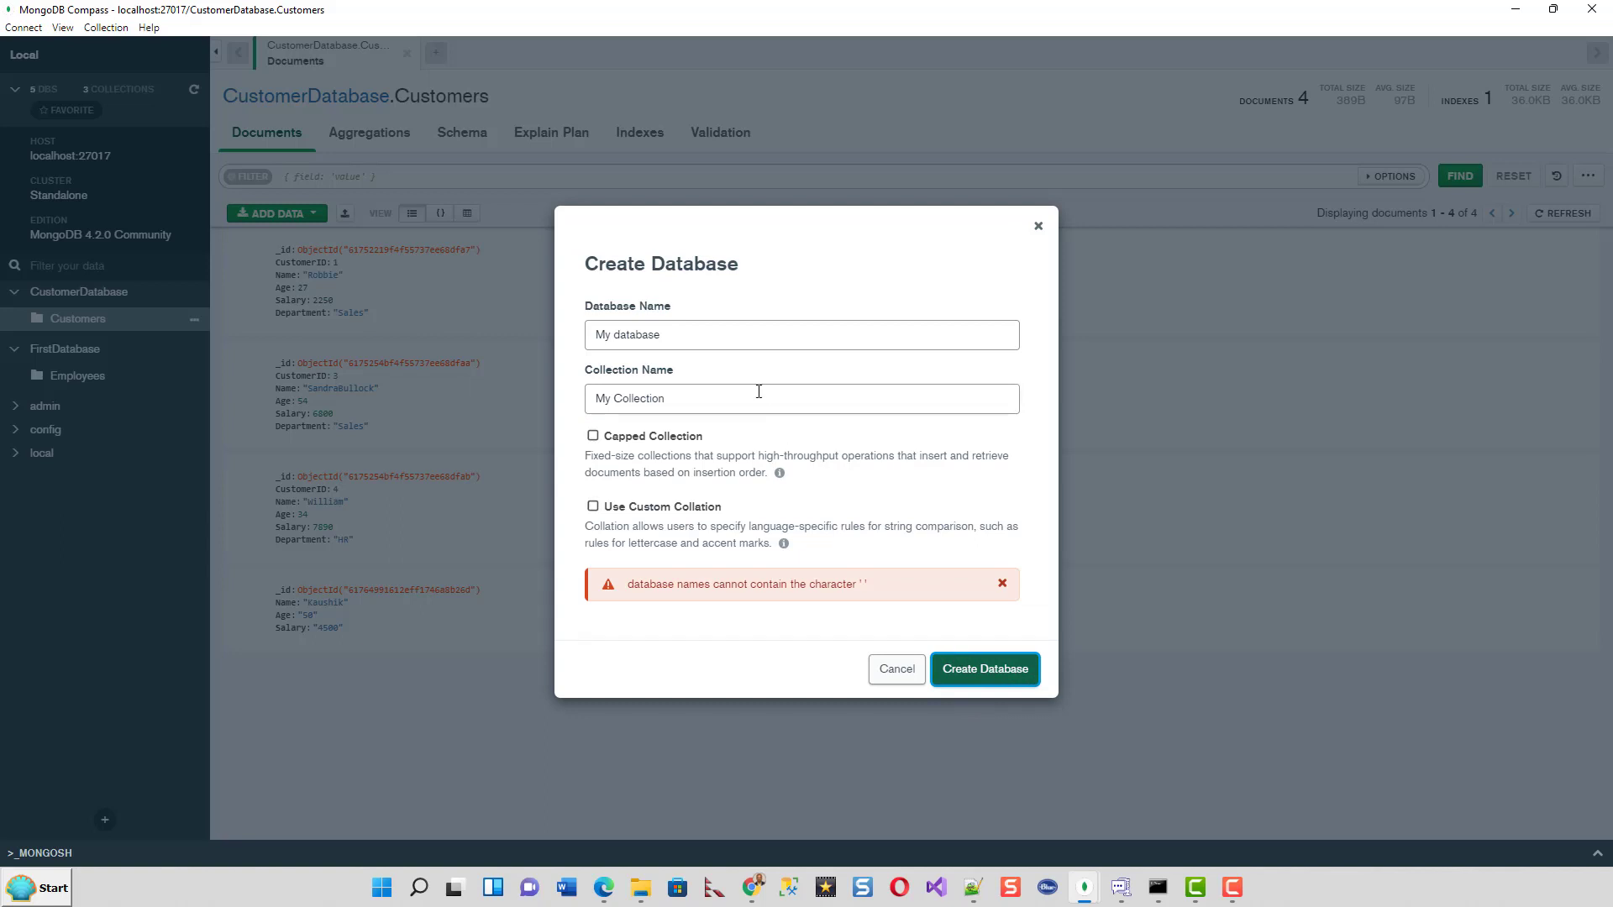
- Change the new database's name to MyDatabase and create it
{"action": "left_click", "coordinate": [623, 343]}
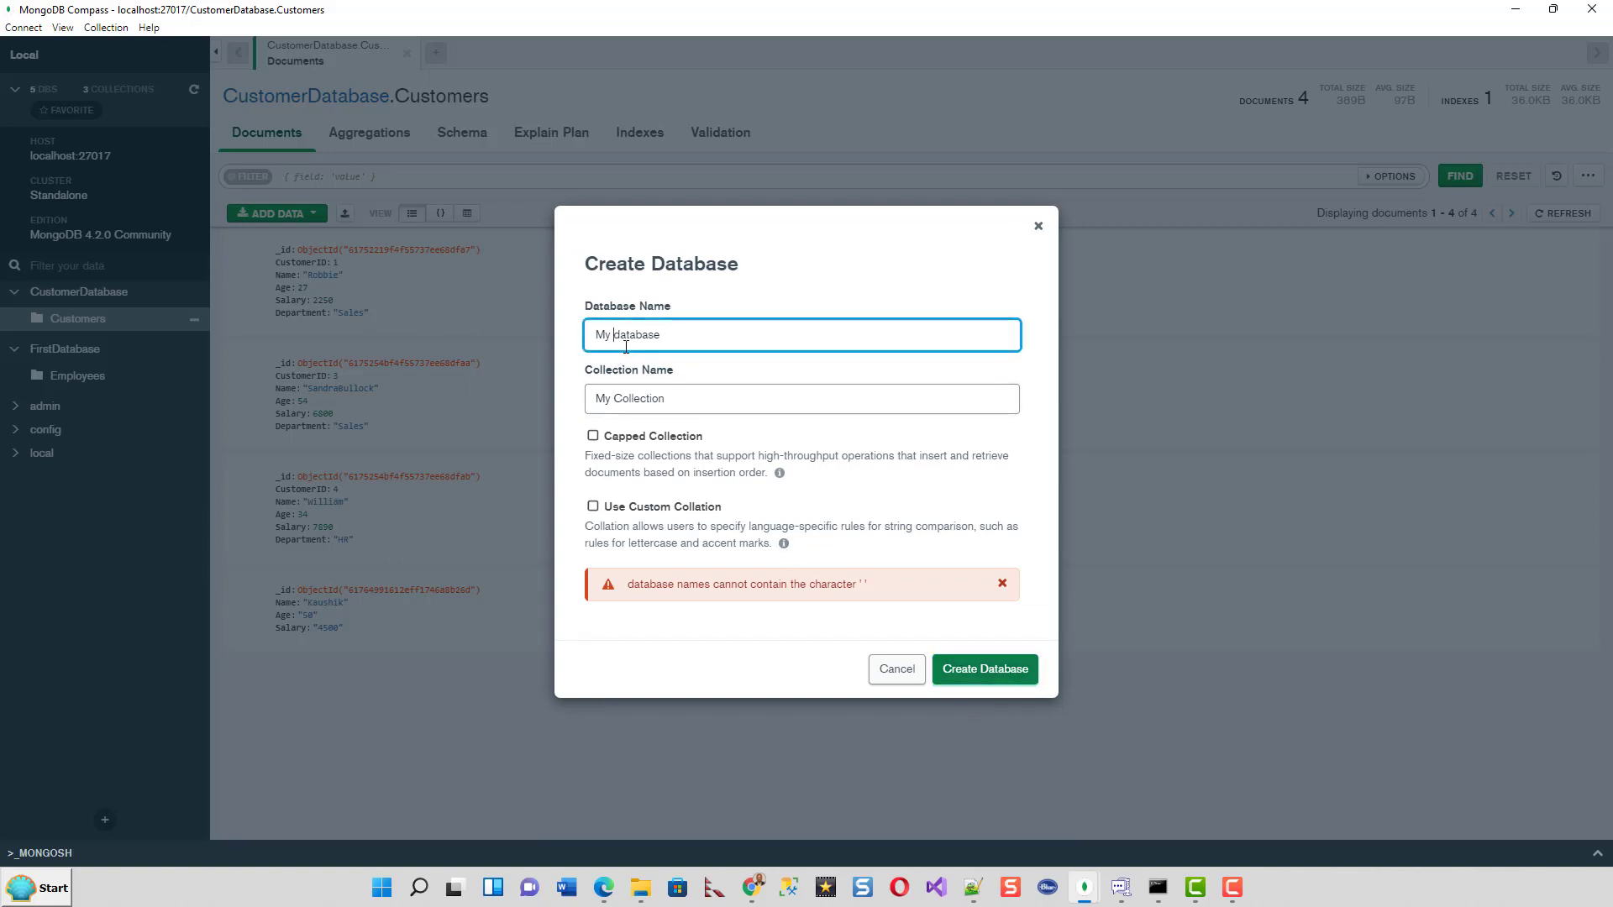
{"action": "key", "text": "BackSpace"}
{"action": "key", "text": "Delete"}
{"action": "type", "text": "D"}
{"action": "left_click", "coordinate": [986, 670]}
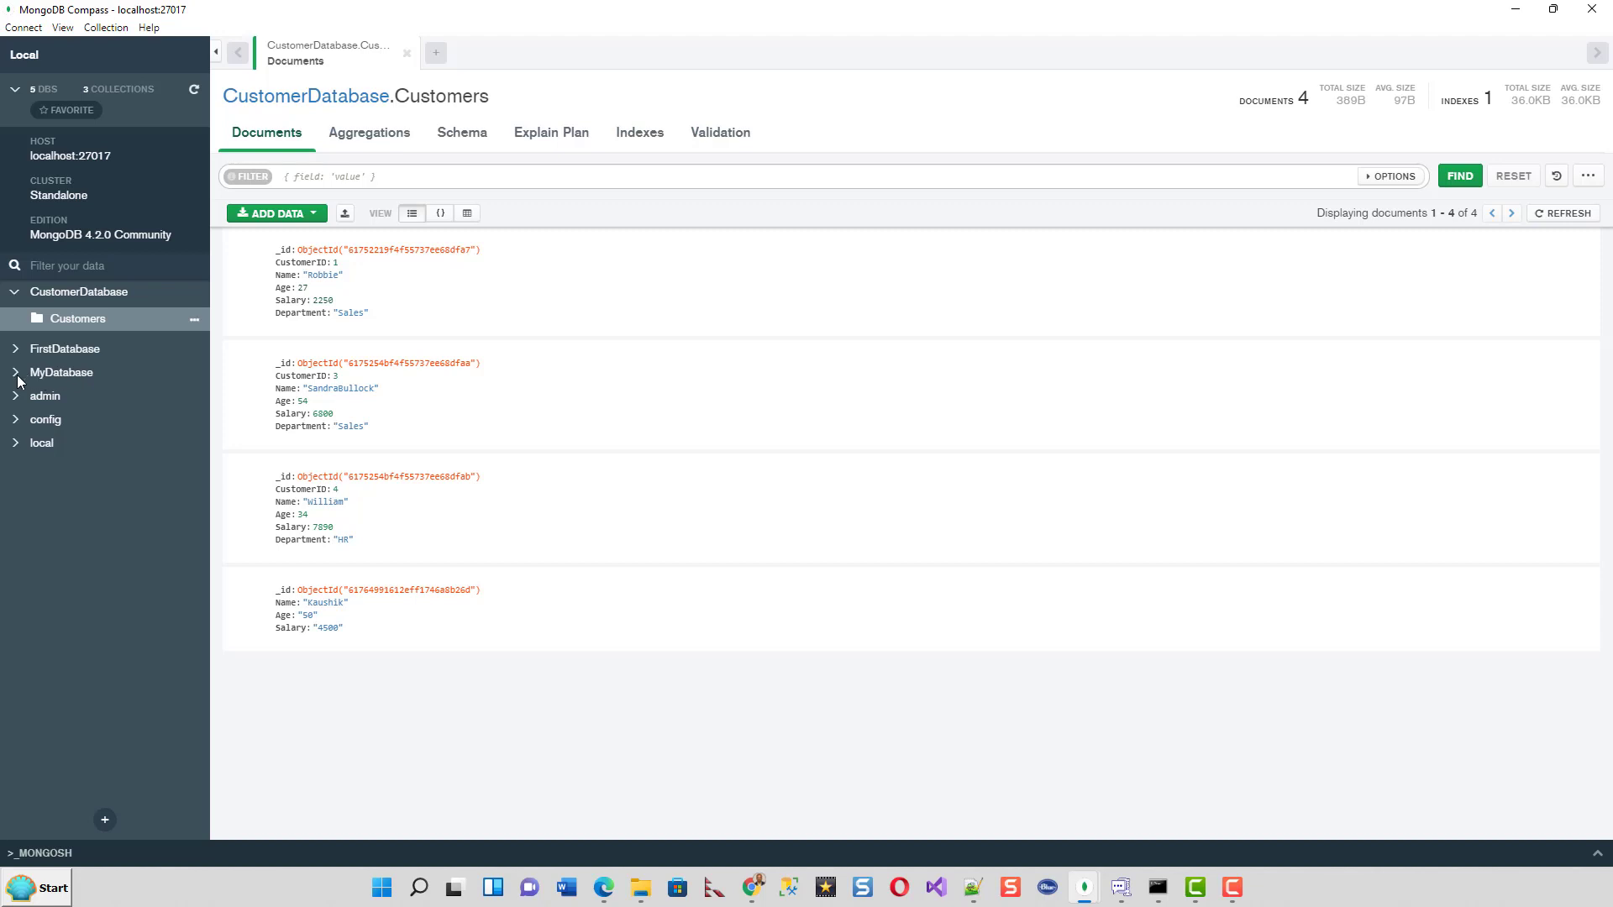
- Open My Collection in MyDatabase and return to the Customers collection in CustomerDatabase
{"action": "left_click", "coordinate": [61, 372]}
{"action": "left_click", "coordinate": [73, 370]}
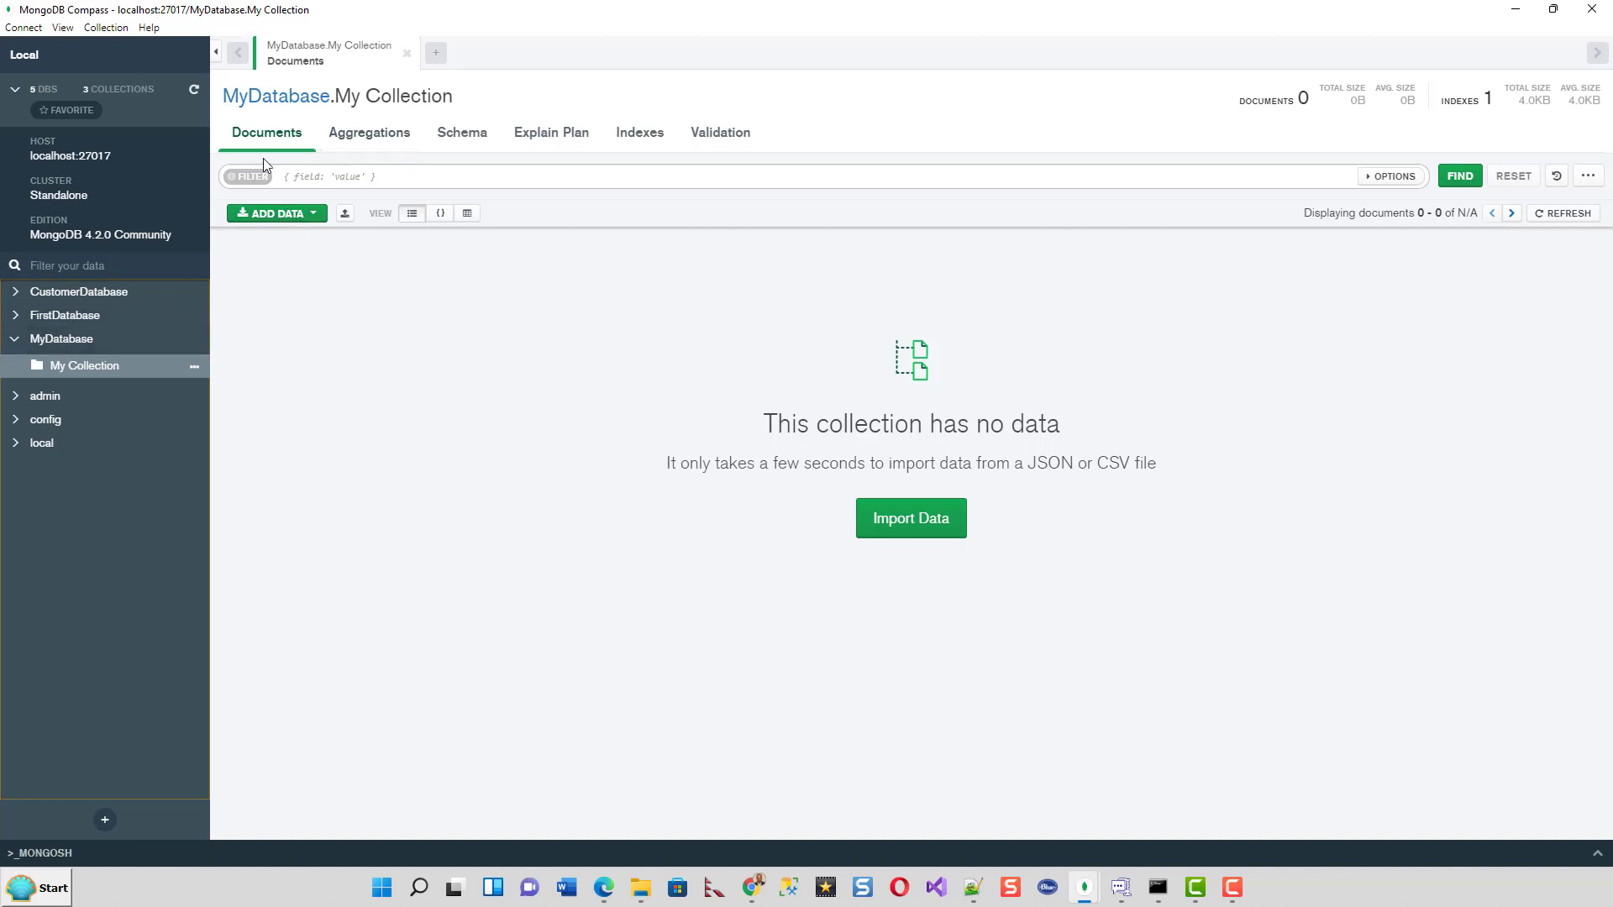
{"action": "left_click", "coordinate": [70, 318]}
{"action": "left_click", "coordinate": [75, 294]}
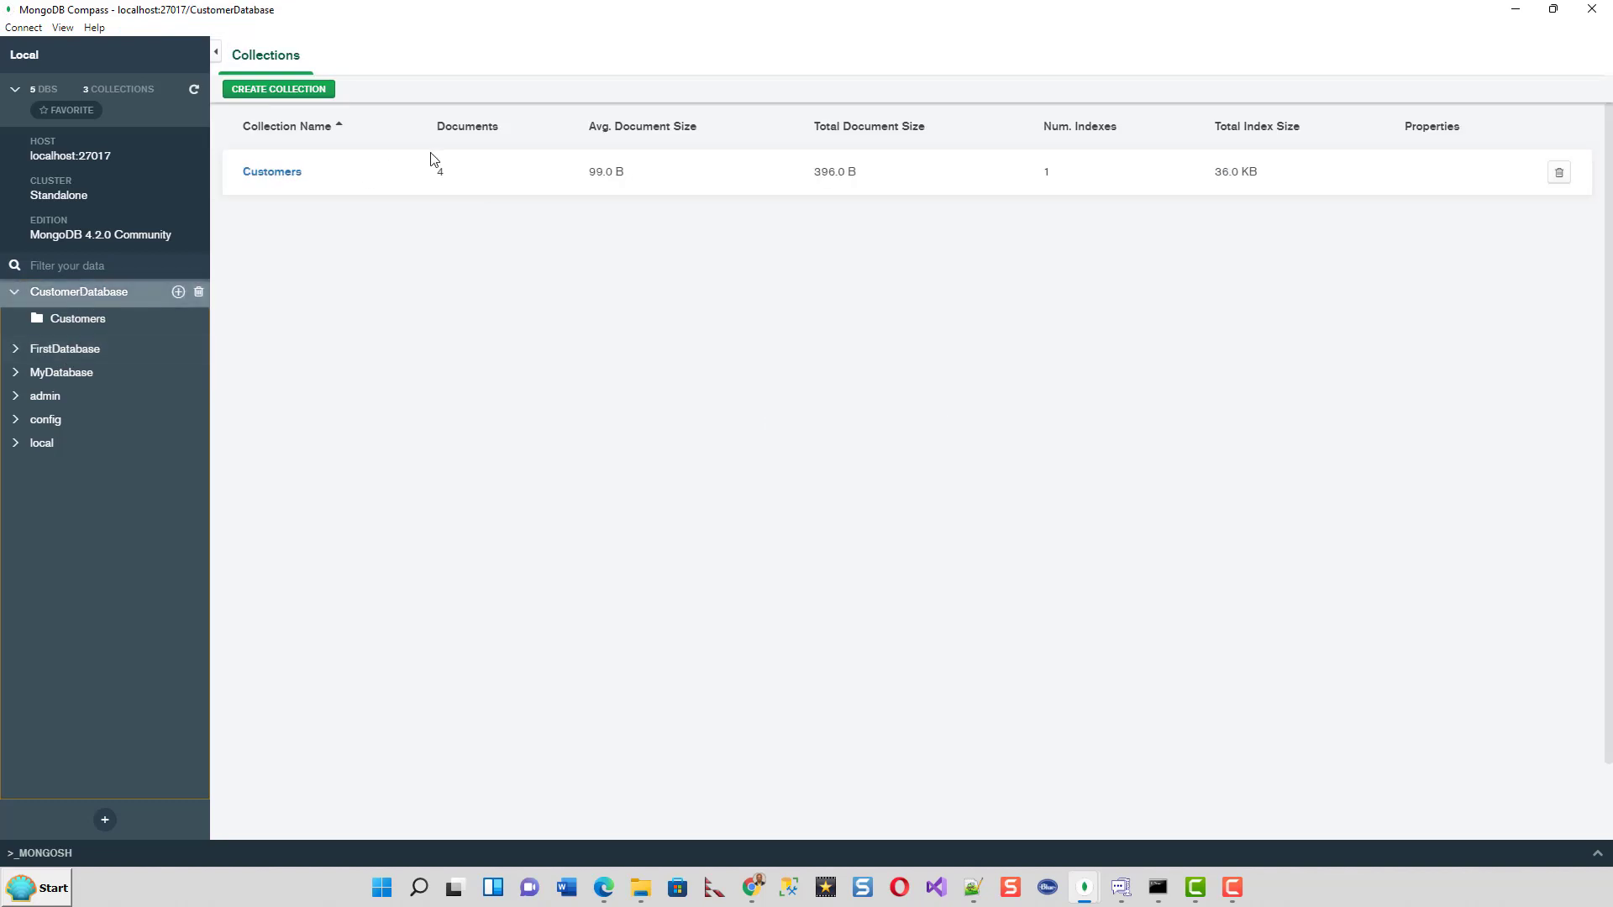
{"action": "left_click", "coordinate": [269, 172]}
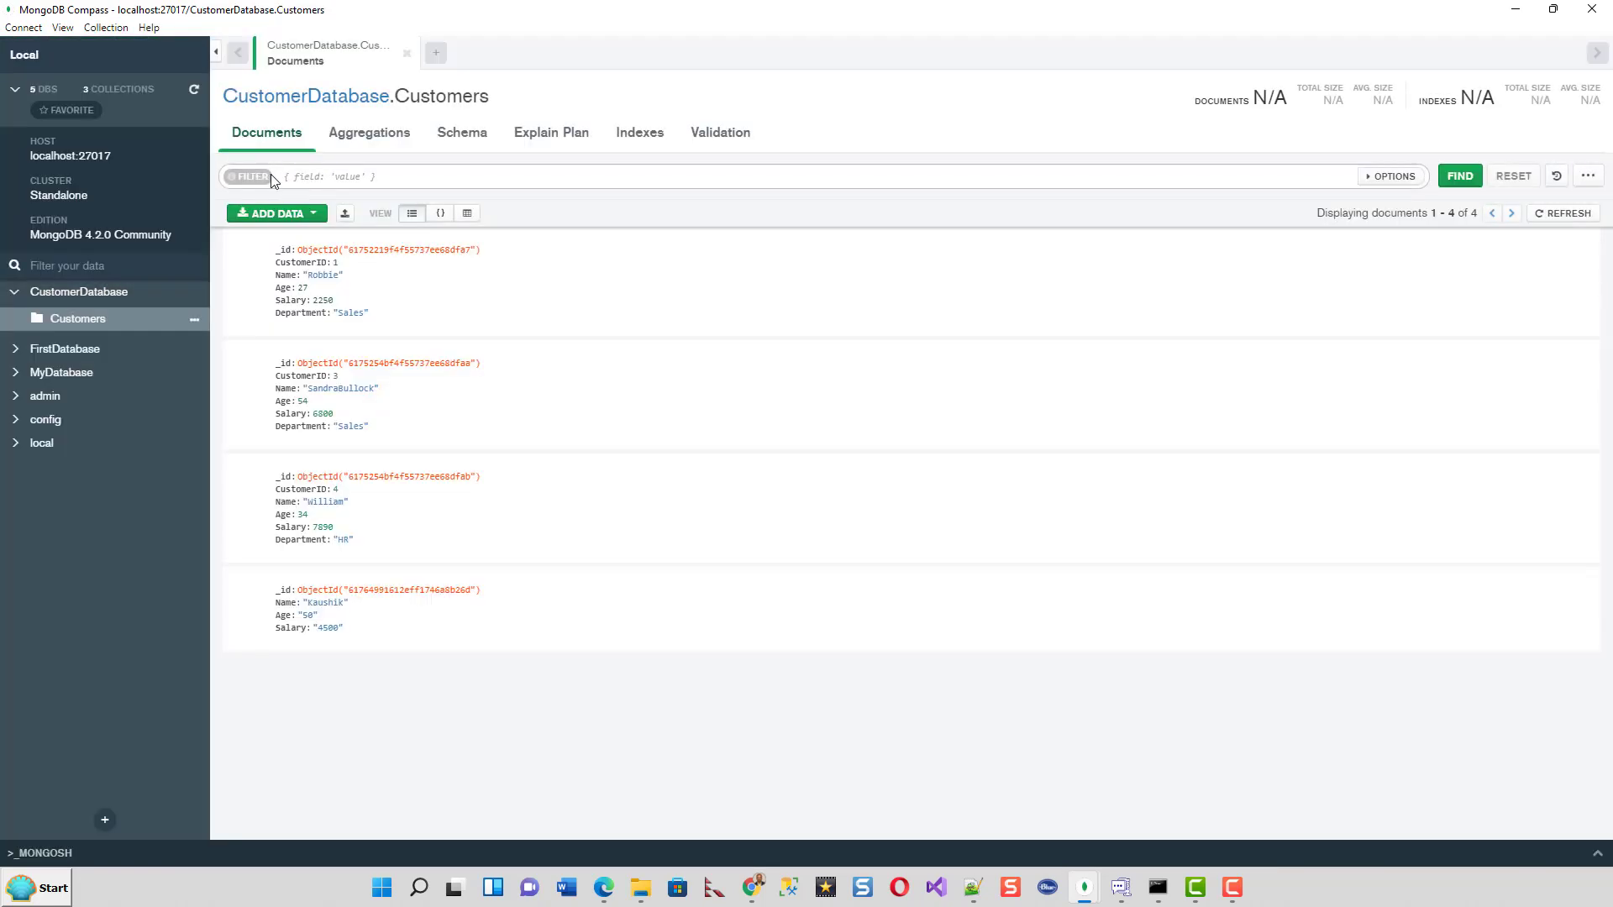
- Look through the aggregation preview of the Customers documents and refresh it
{"action": "left_click", "coordinate": [363, 137]}
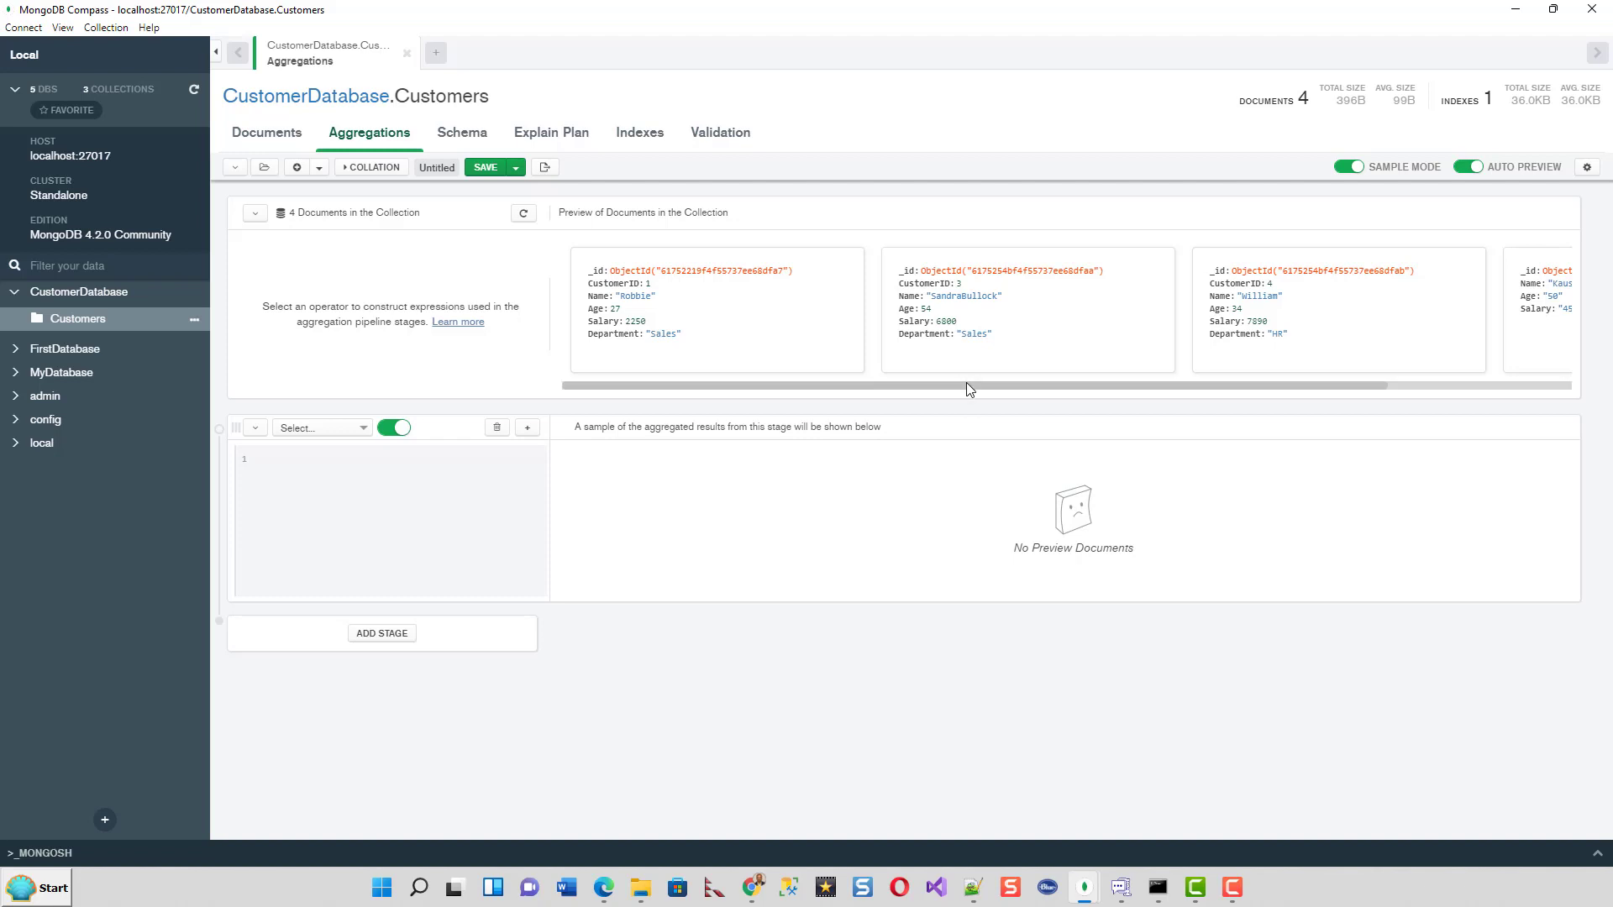
{"action": "left_click_drag", "start_coordinate": [966, 383], "coordinate": [1249, 429]}
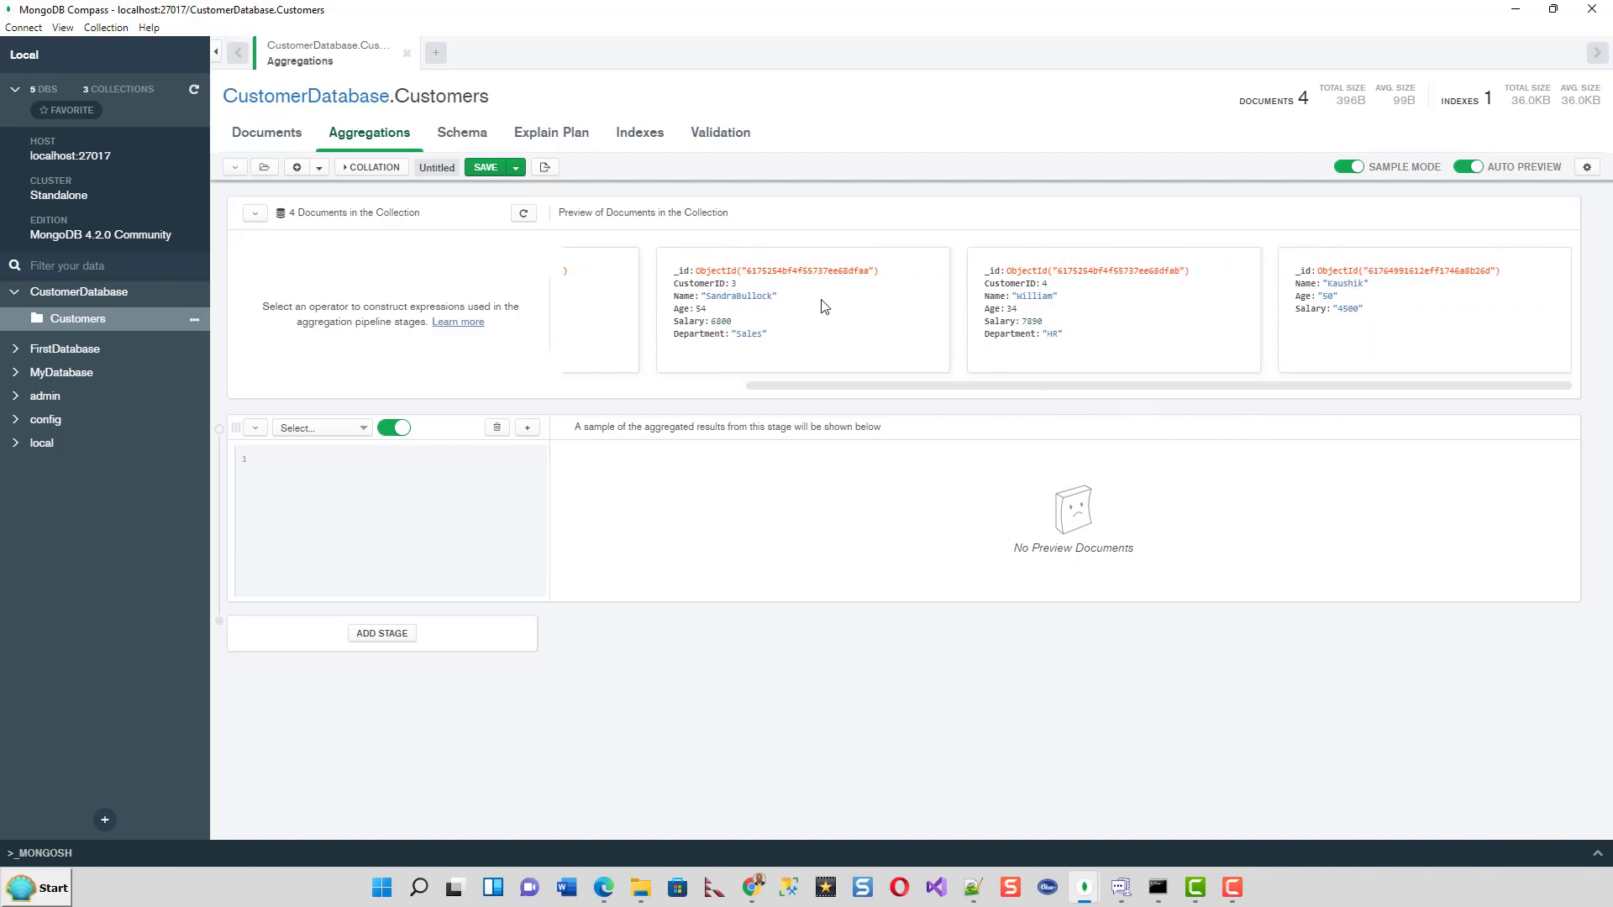
{"action": "left_click_drag", "start_coordinate": [773, 385], "coordinate": [603, 378]}
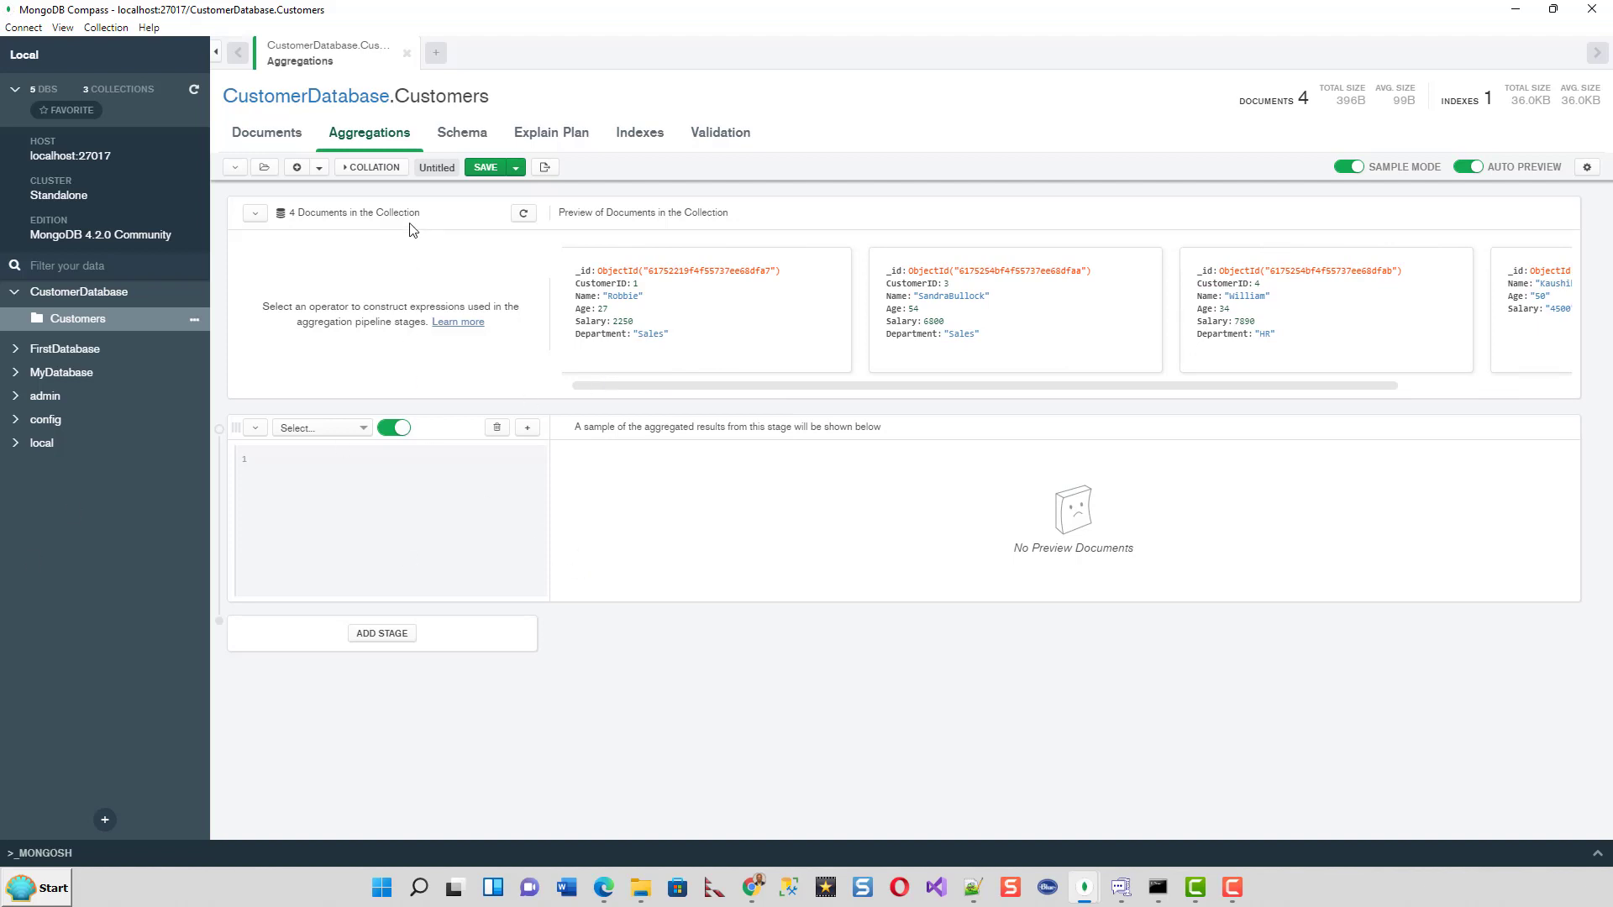
{"action": "left_click", "coordinate": [523, 215]}
- Analyze the Customers collection's schema and examine its field types and the Department value distribution
{"action": "left_click", "coordinate": [454, 138]}
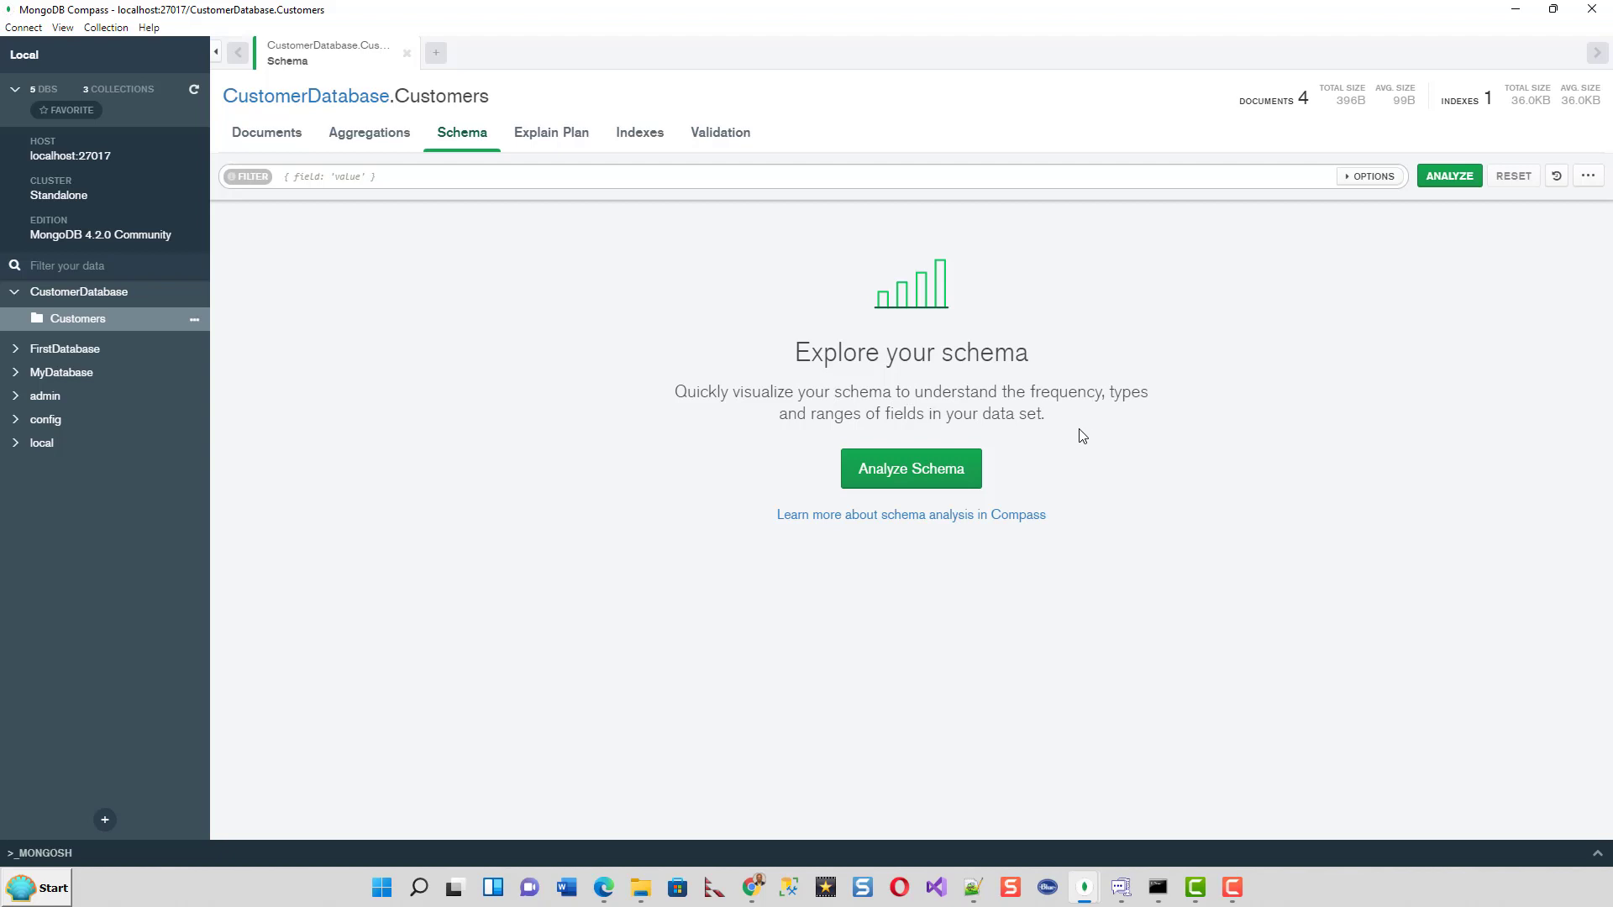
{"action": "left_click", "coordinate": [910, 472]}
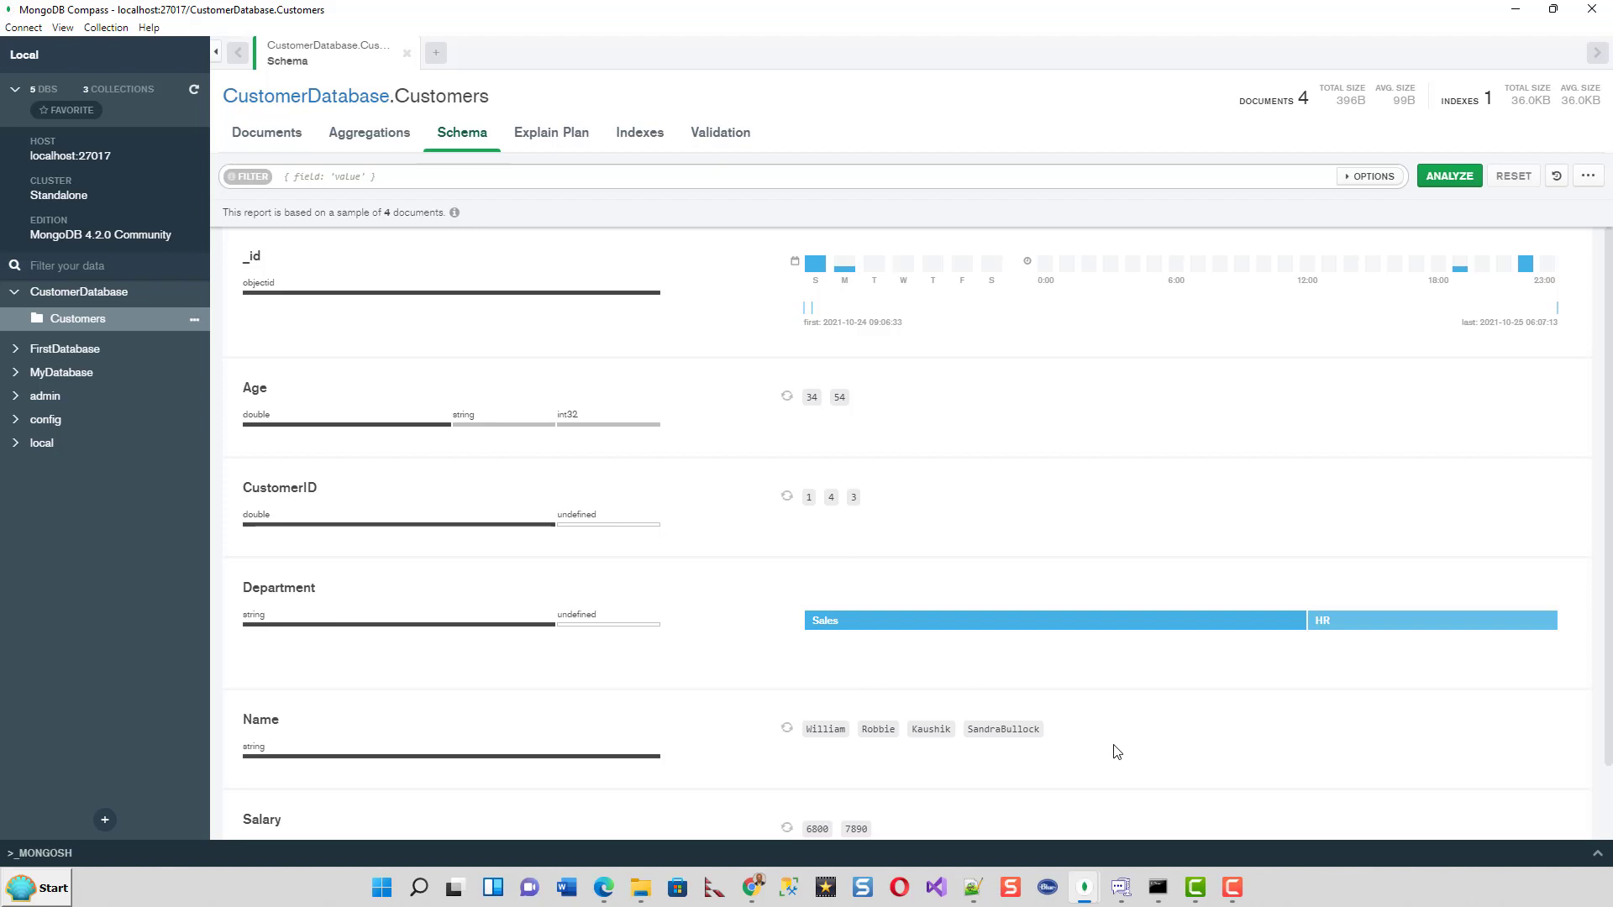
{"action": "scroll", "coordinate": [1126, 749], "scroll_direction": "down", "scroll_amount": 1}
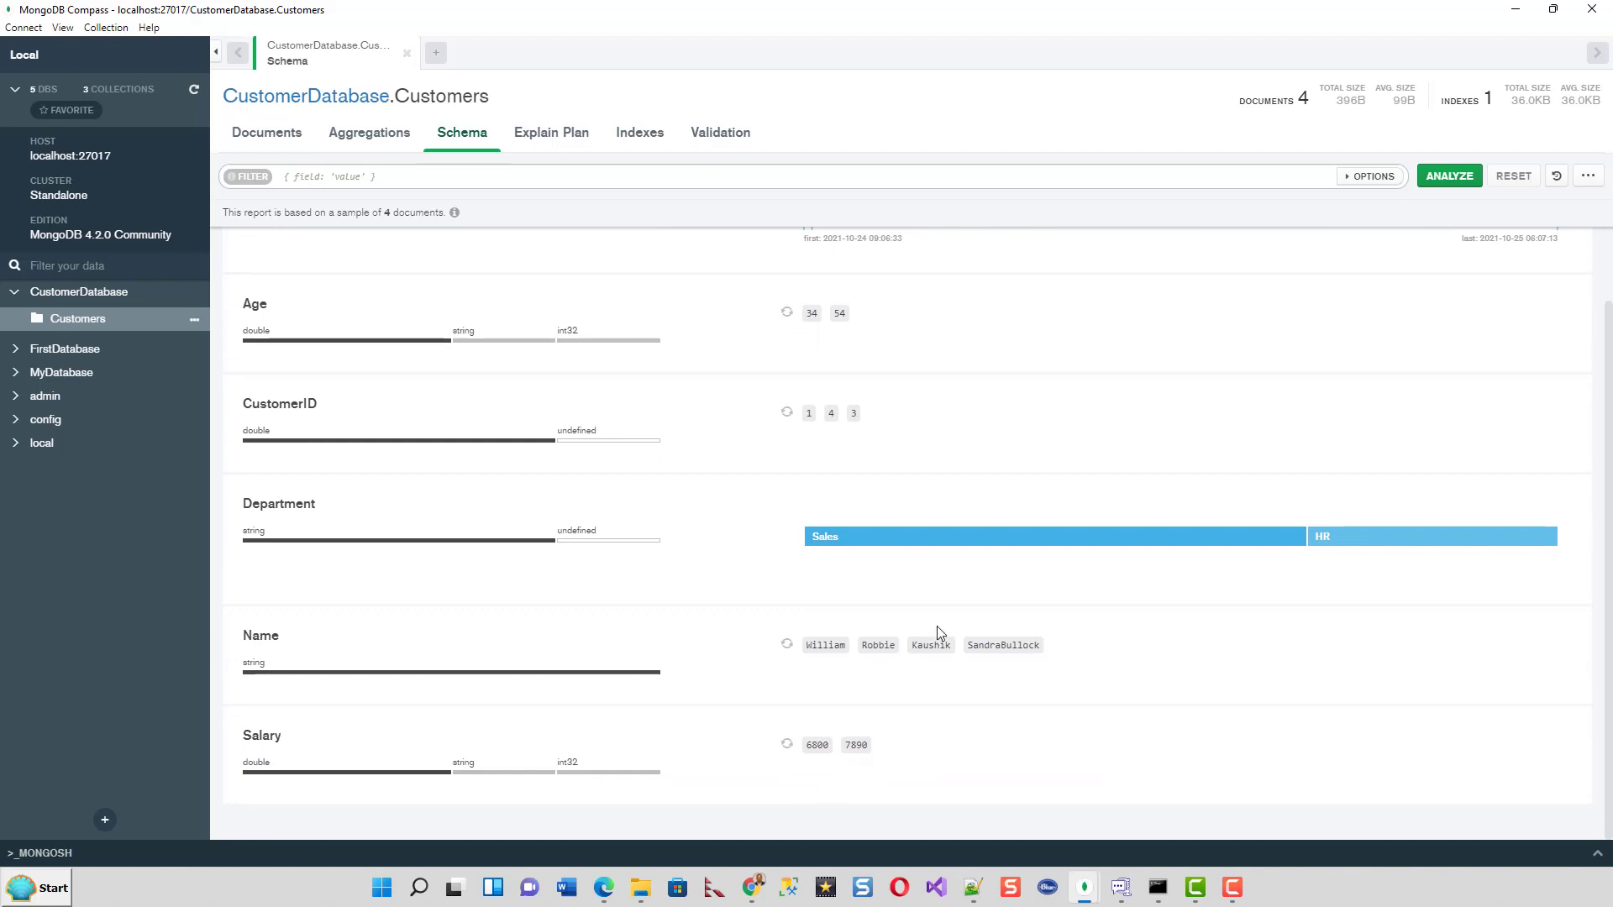
{"action": "scroll", "coordinate": [938, 630], "scroll_direction": "up", "scroll_amount": 1}
{"action": "mouse_move", "coordinate": [1245, 627]}
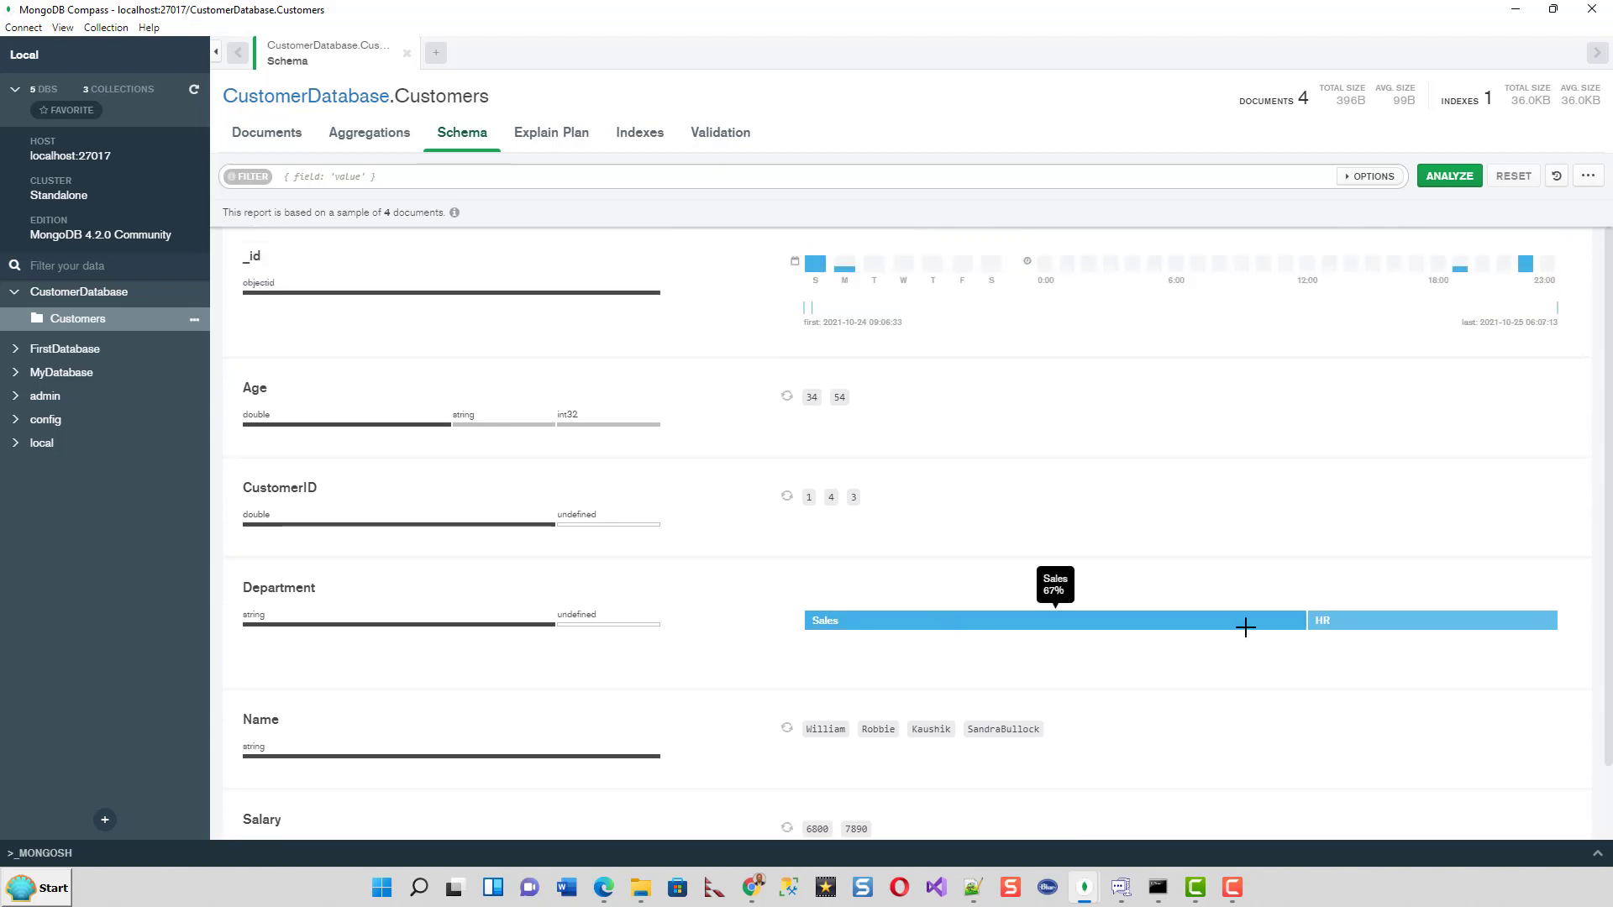
{"action": "mouse_move", "coordinate": [1373, 619]}
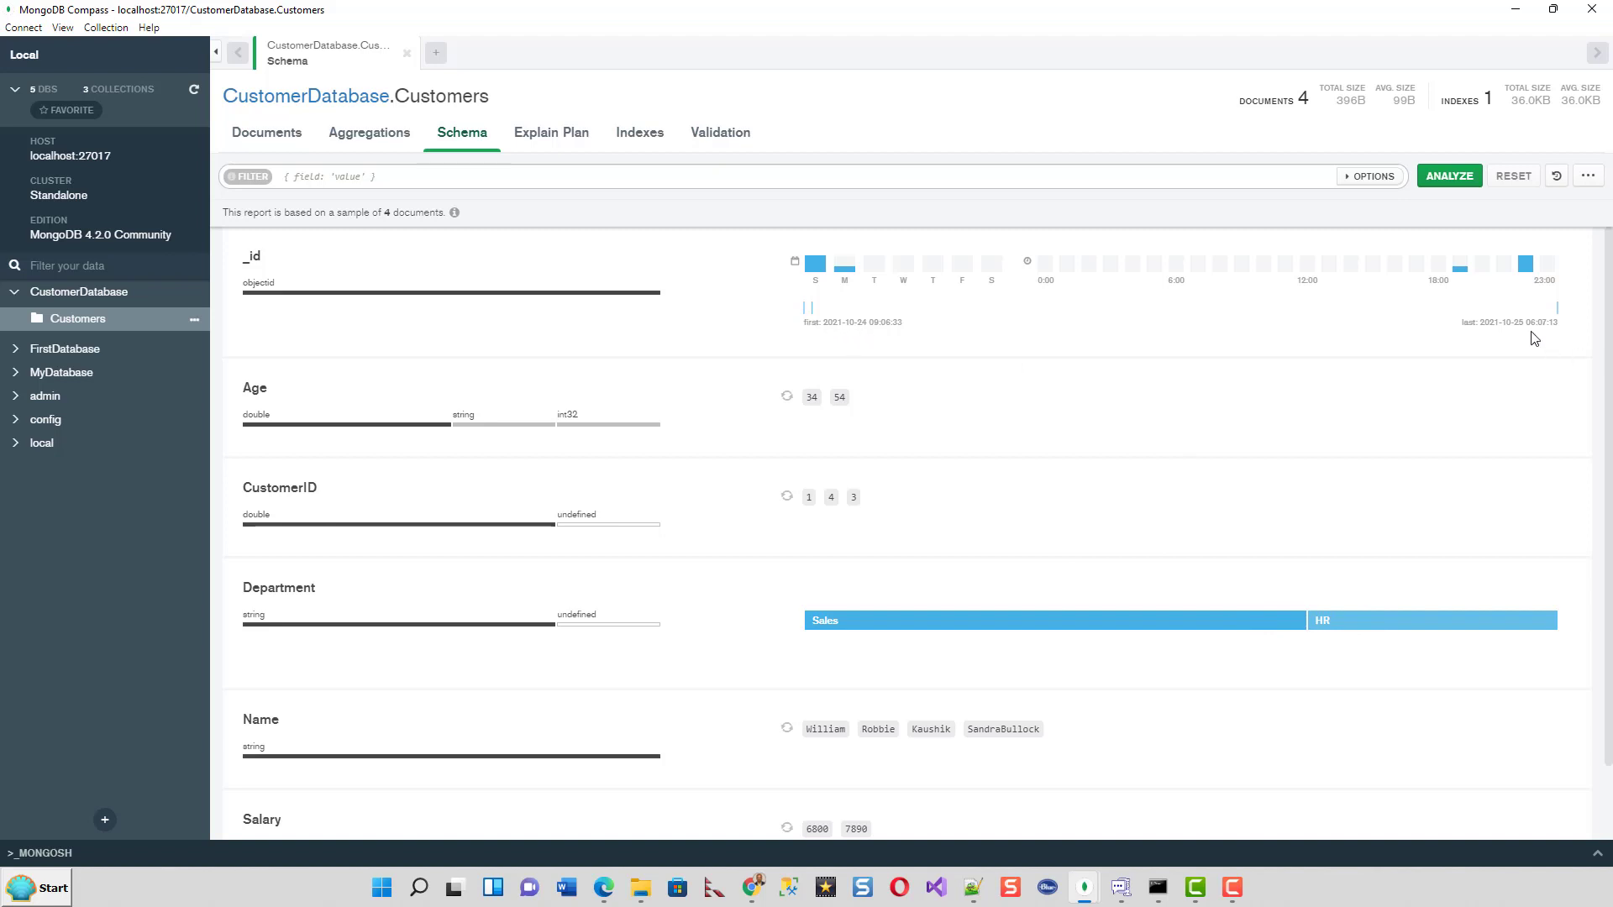
- Execute the explain plan for the unfiltered Customers query
{"action": "left_click", "coordinate": [534, 137]}
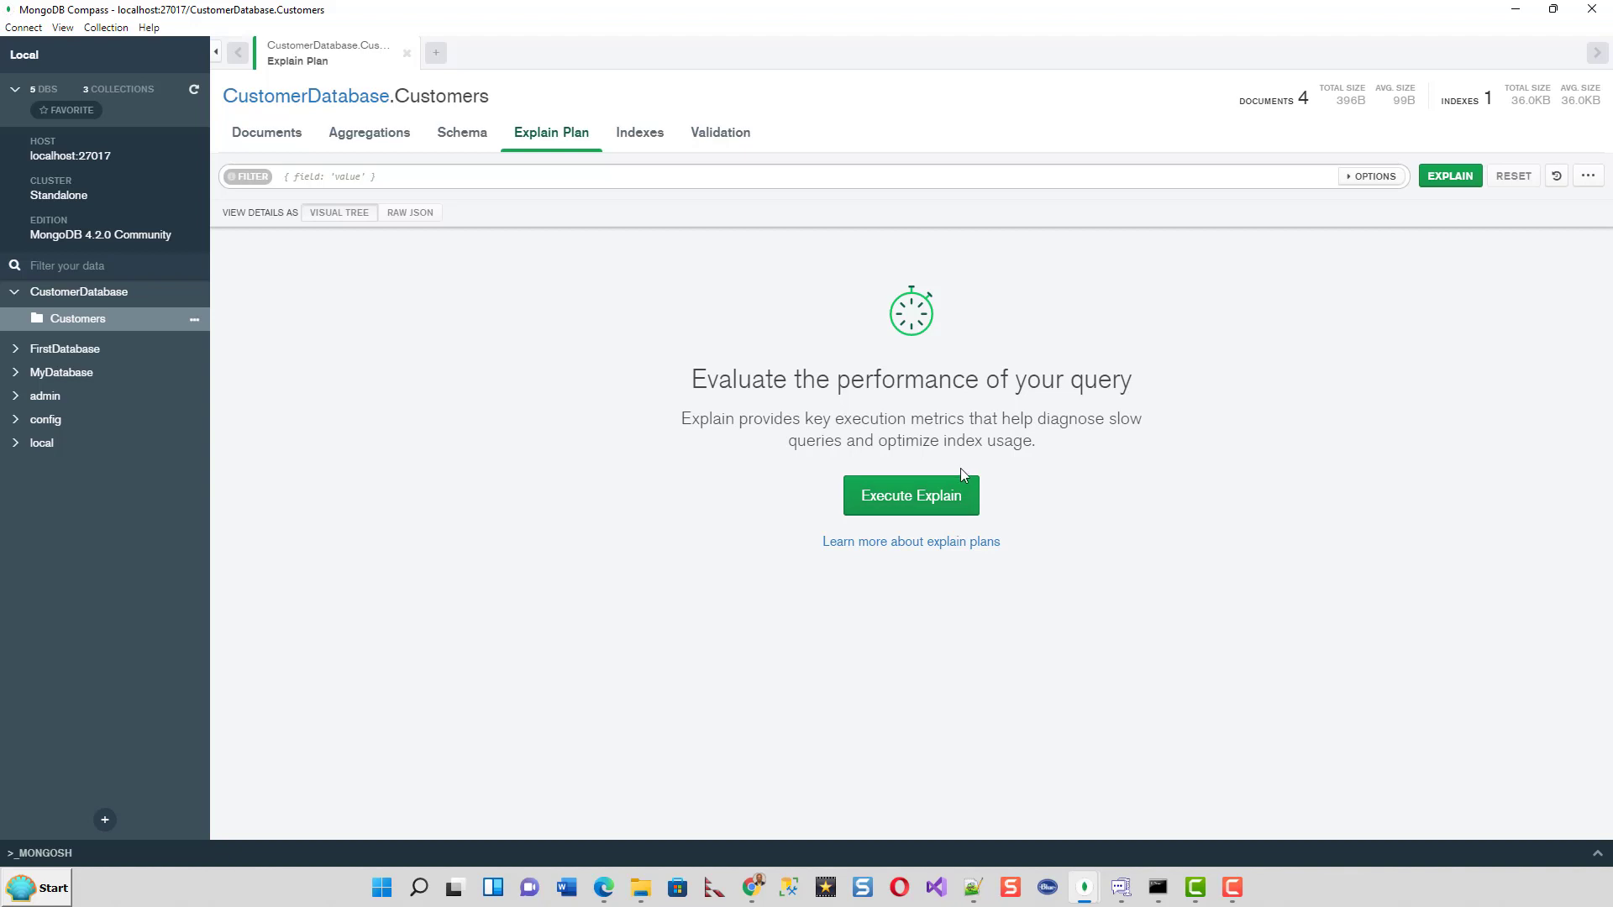
{"action": "left_click", "coordinate": [918, 504]}
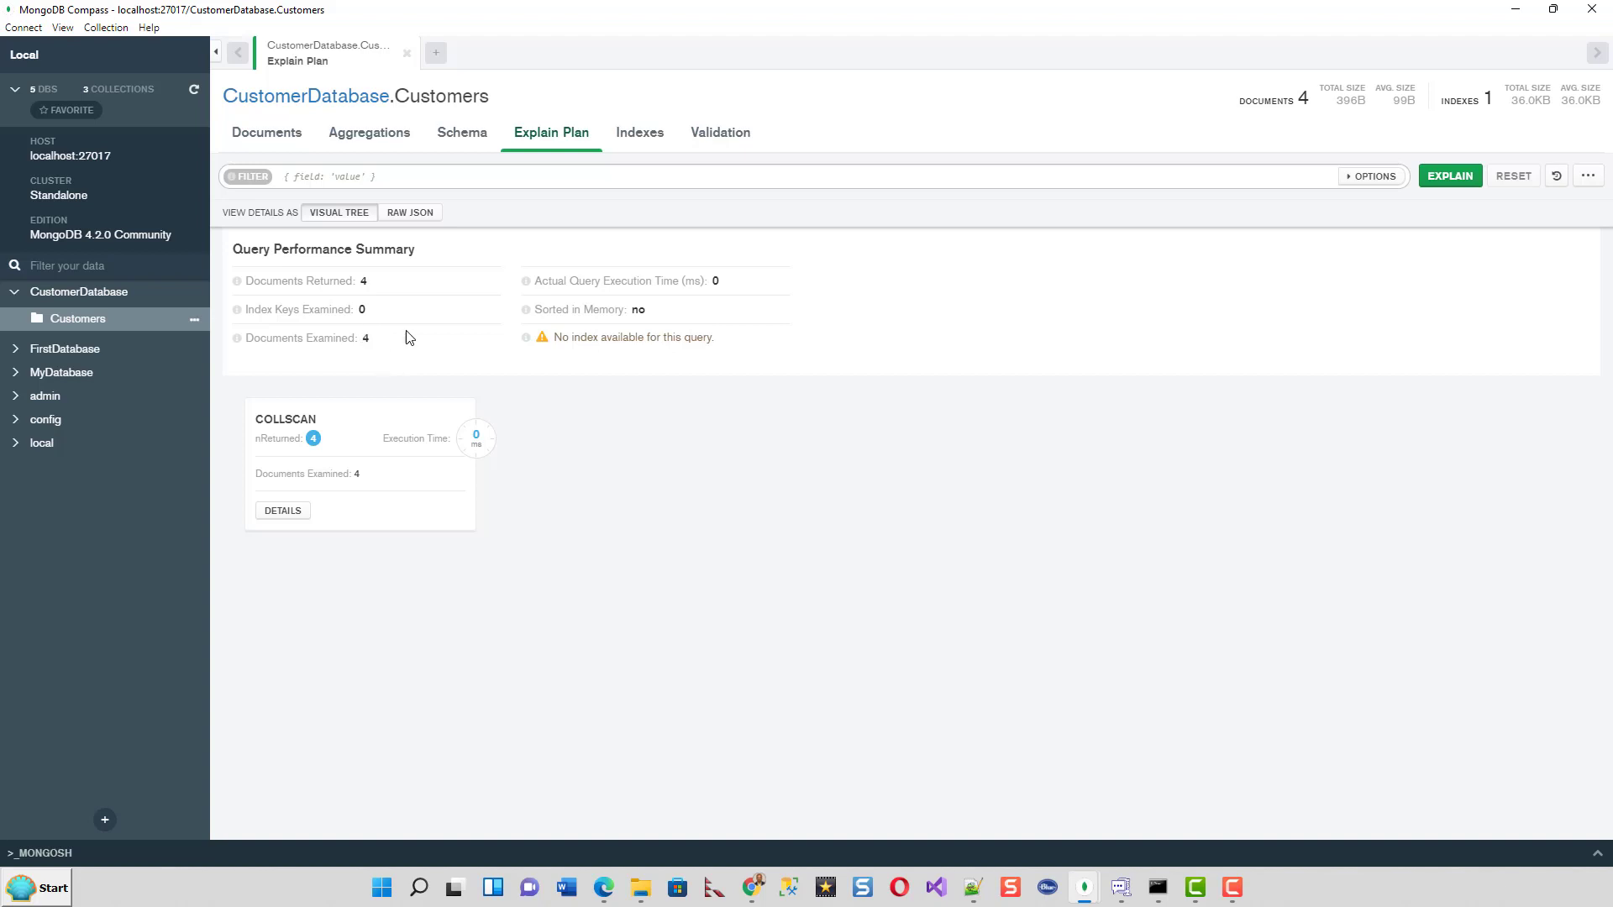
- View the Customers collection's indexes and validation rules, and return to its documents
{"action": "left_click", "coordinate": [641, 133]}
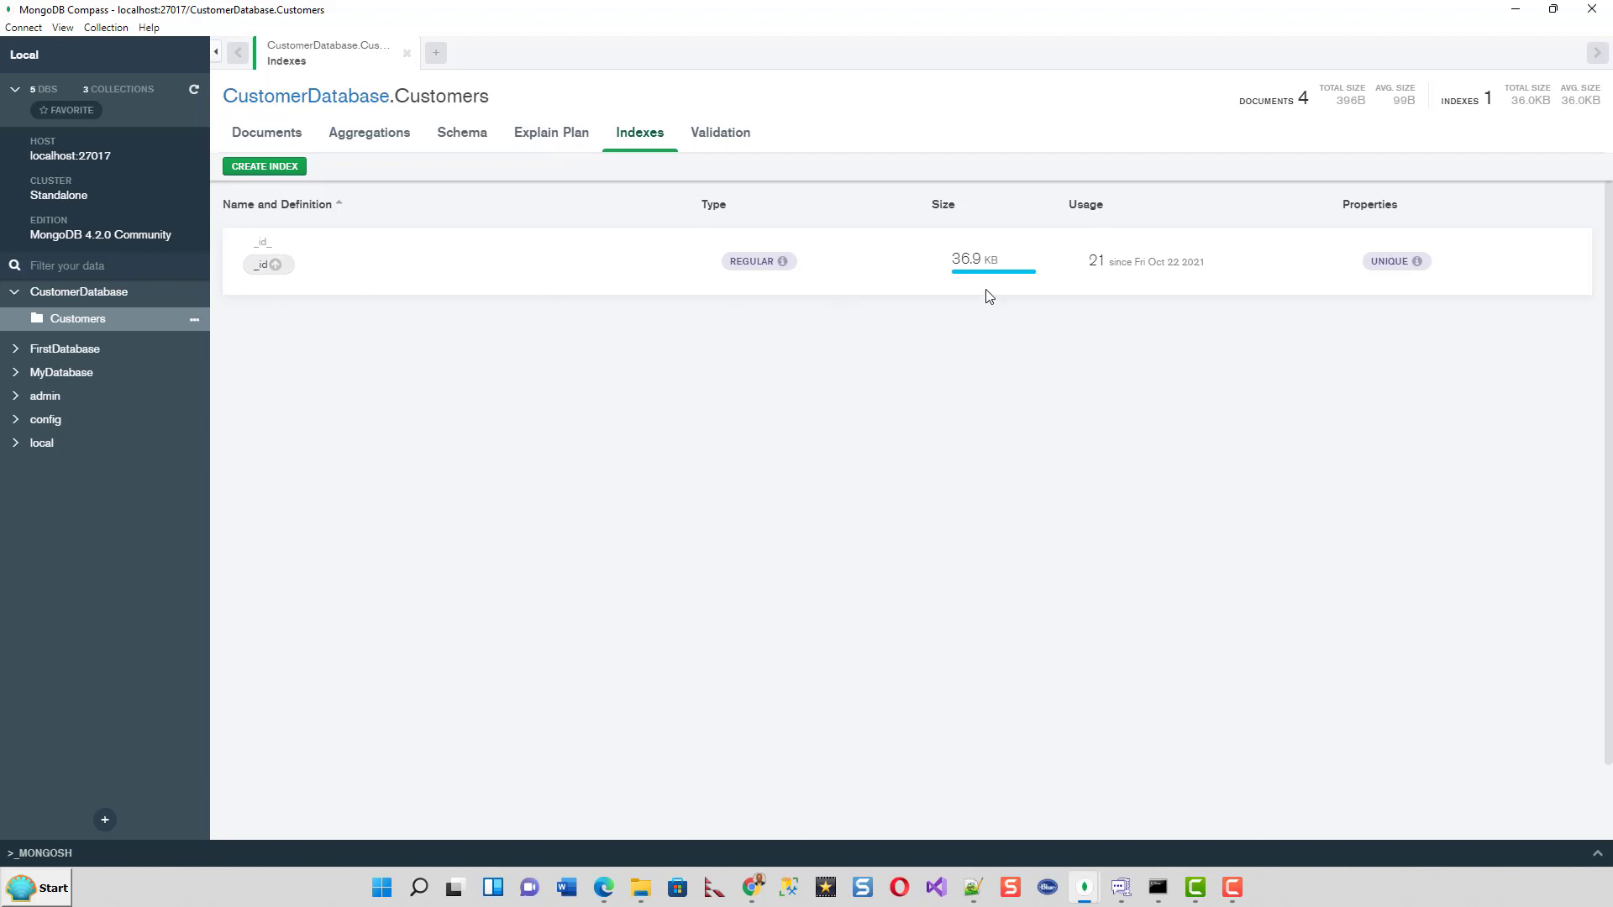
{"action": "mouse_move", "coordinate": [999, 281]}
{"action": "left_click", "coordinate": [718, 139]}
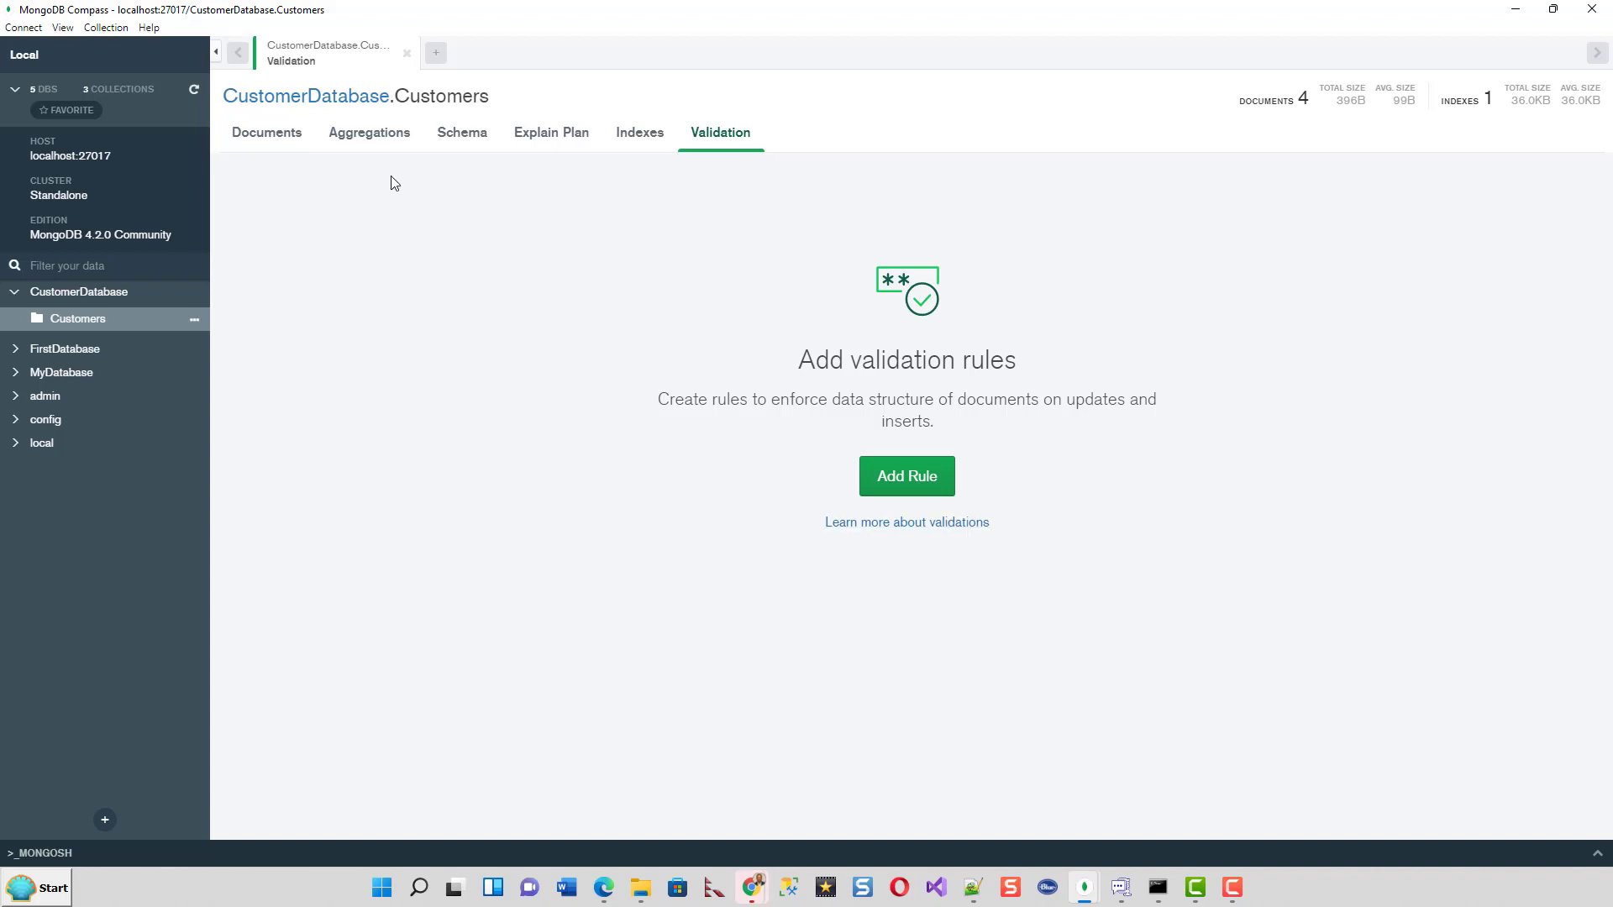
{"action": "left_click", "coordinate": [261, 135]}
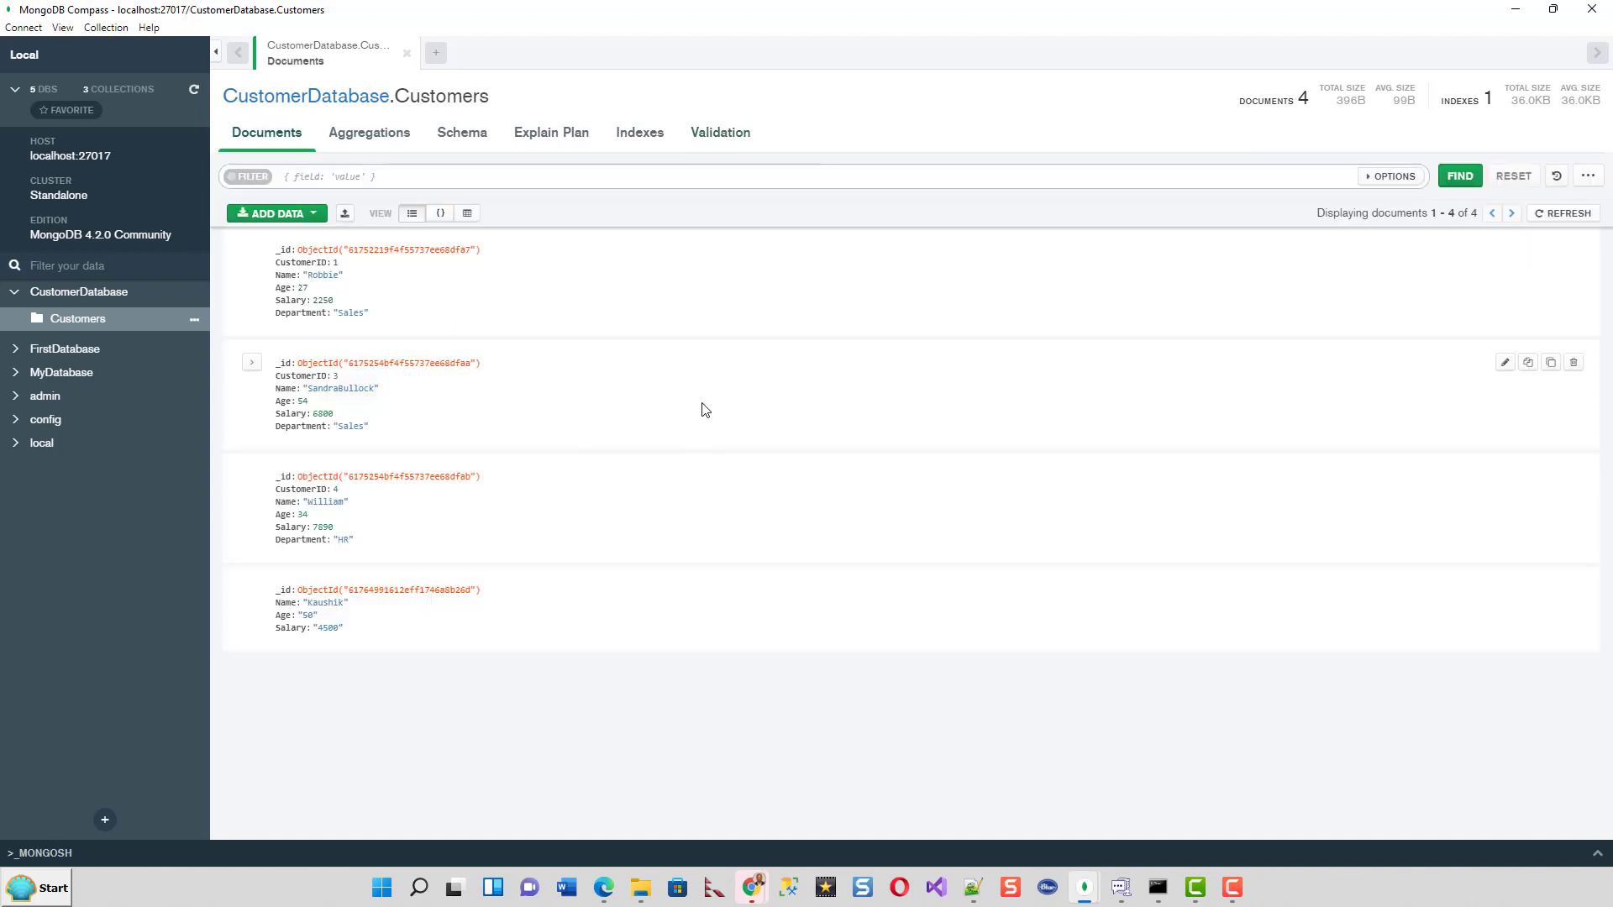